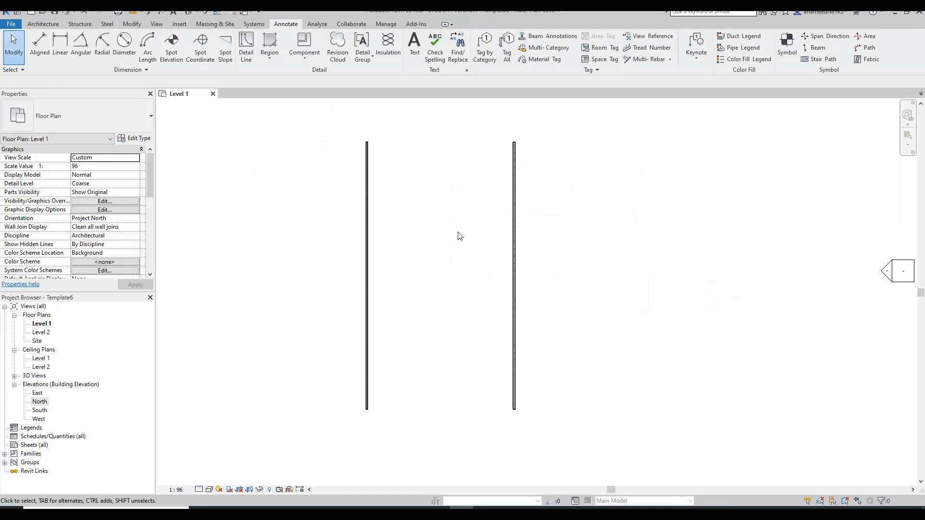
Examine the two parallel walls in the Level 1 floor plan and in the 3D view
scroll(491, 244, down, 5)
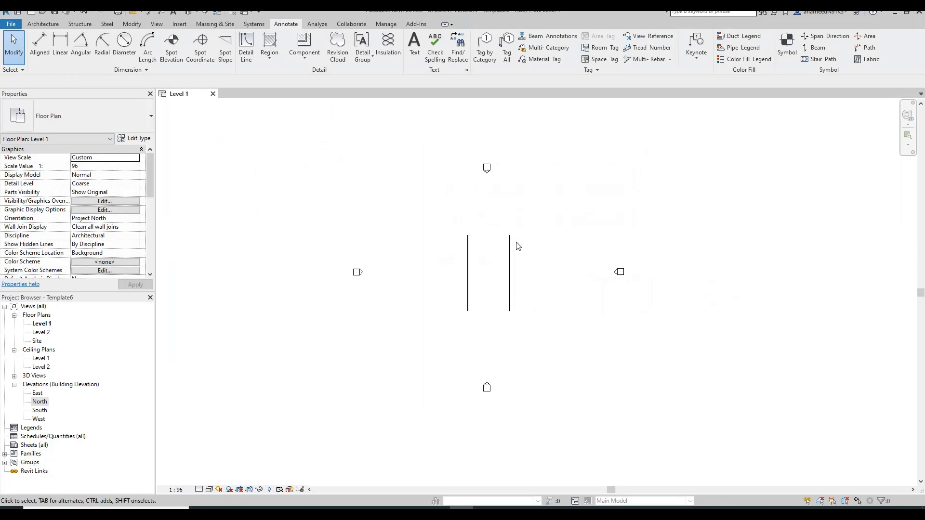
scroll(501, 284, up, 1)
middle_drag(502, 273, 509, 292)
scroll(508, 291, up, 1)
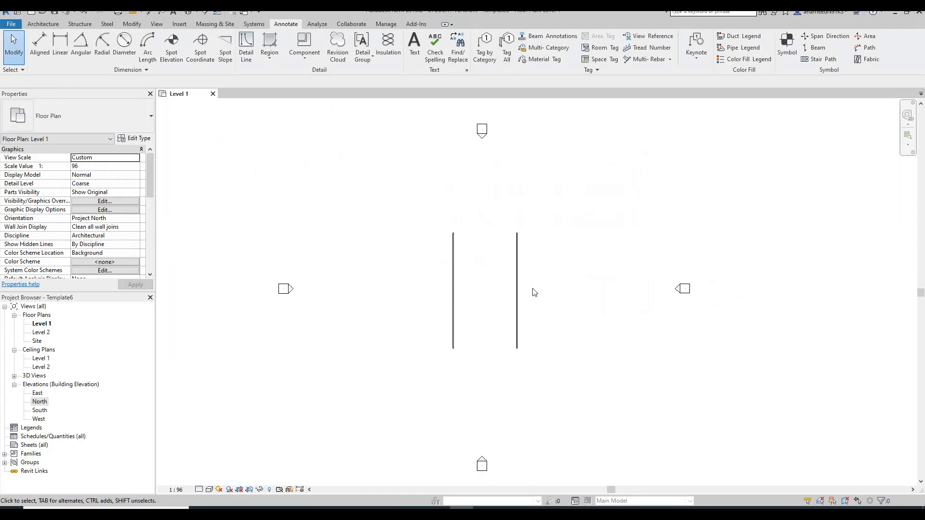
click(133, 13)
scroll(624, 378, up, 2)
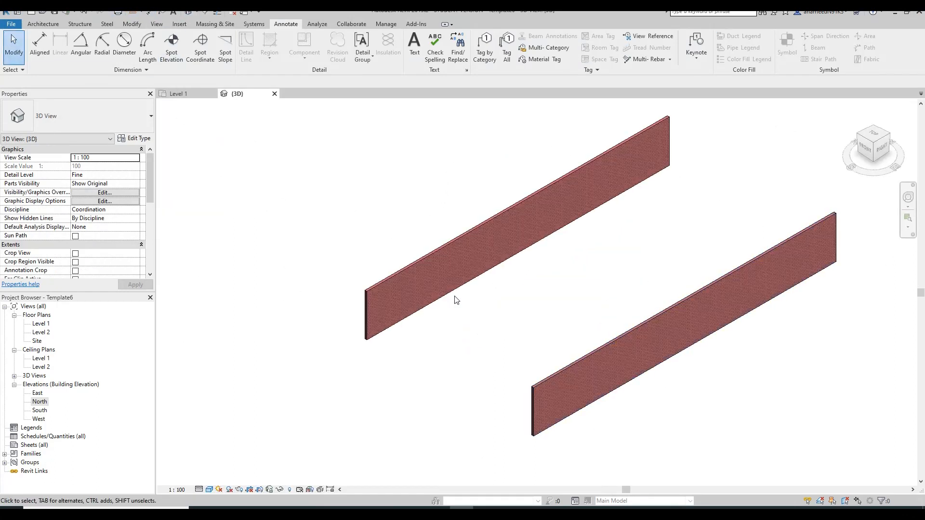
scroll(379, 298, up, 2)
middle_drag(526, 320, 526, 318)
scroll(421, 306, down, 3)
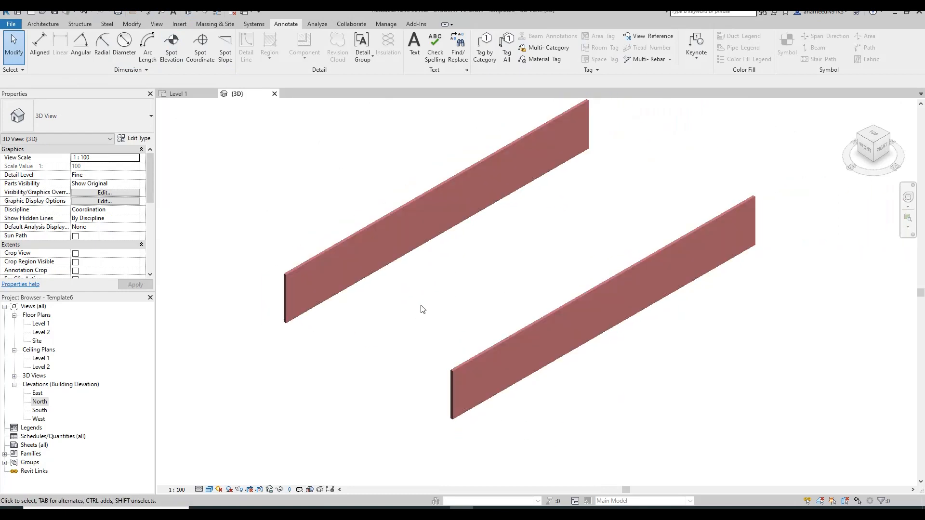
Open the North elevation and examine the project units and the elevations of Levels 1 to 4
click(181, 94)
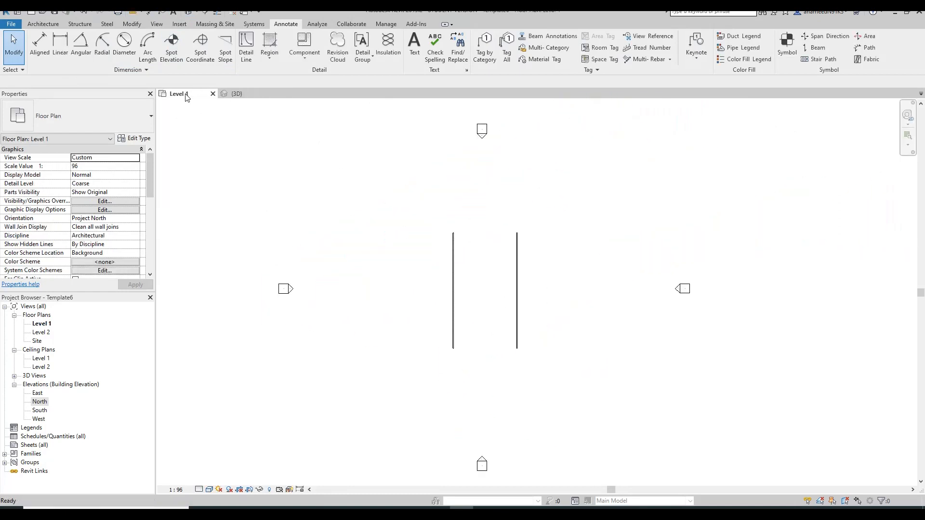
double_click(47, 403)
middle_drag(453, 346, 404, 363)
scroll(621, 328, up, 2)
middle_drag(612, 368, 554, 374)
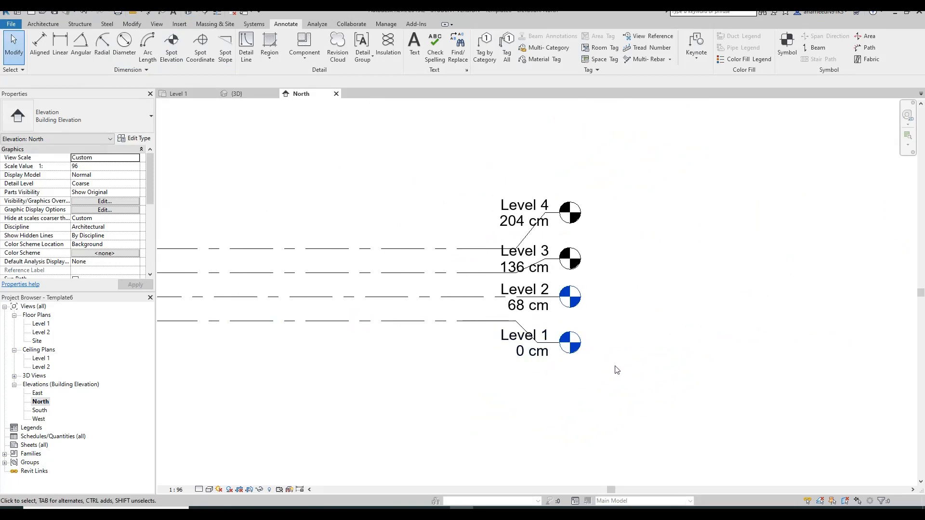
key(u)
key(n)
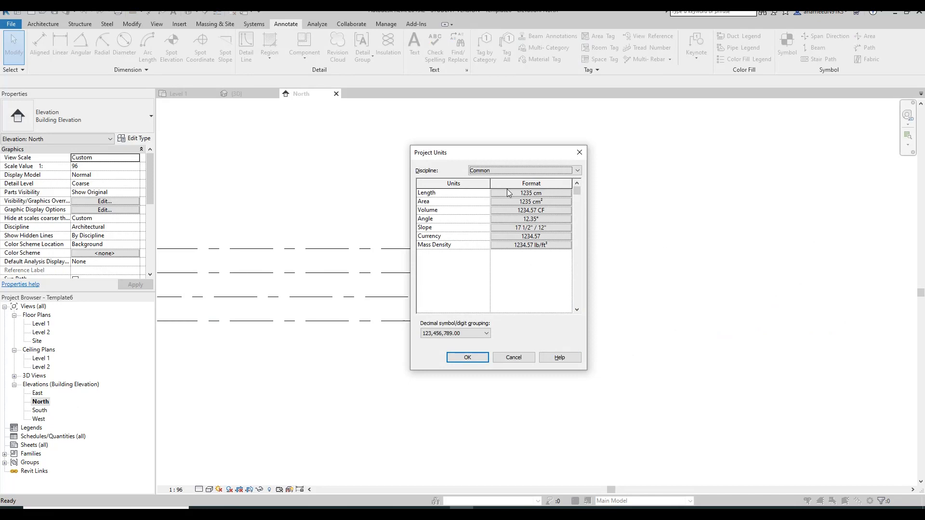
click(579, 155)
click(588, 338)
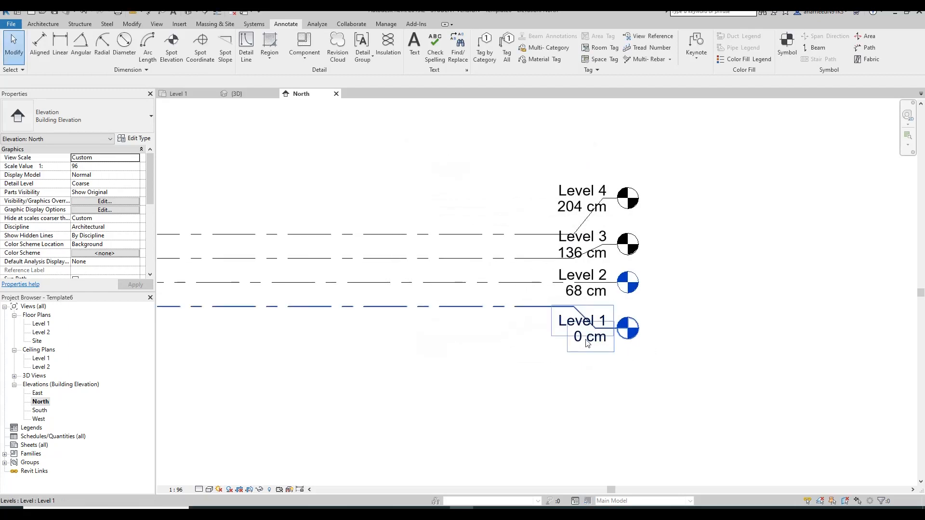
click(527, 283)
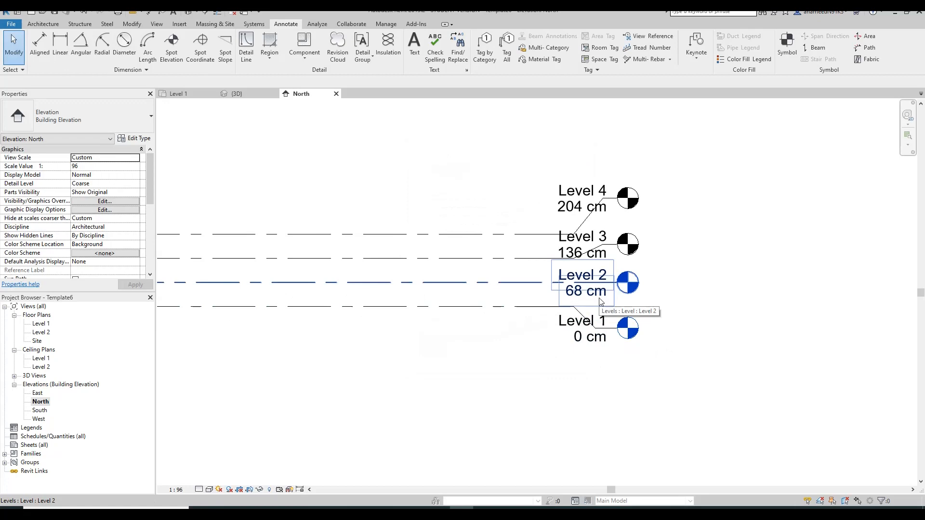
middle_drag(539, 301, 557, 300)
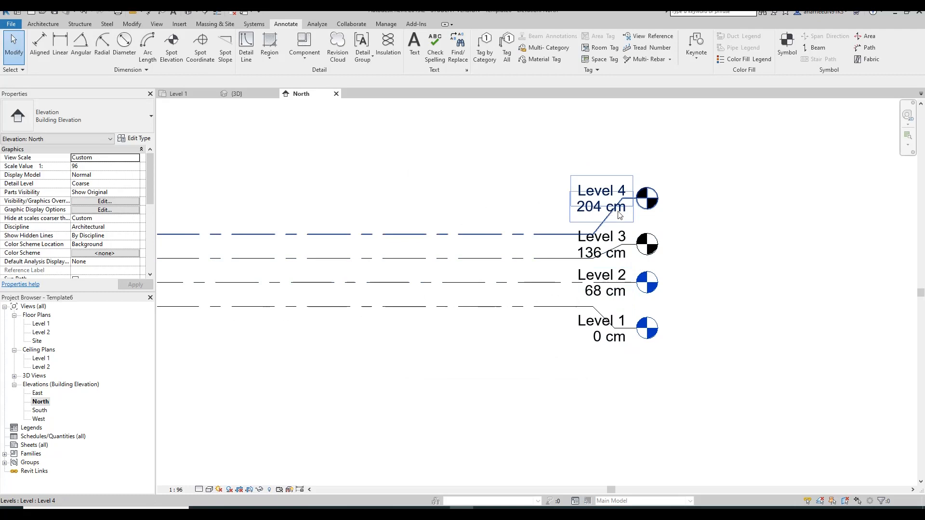
scroll(557, 332, down, 3)
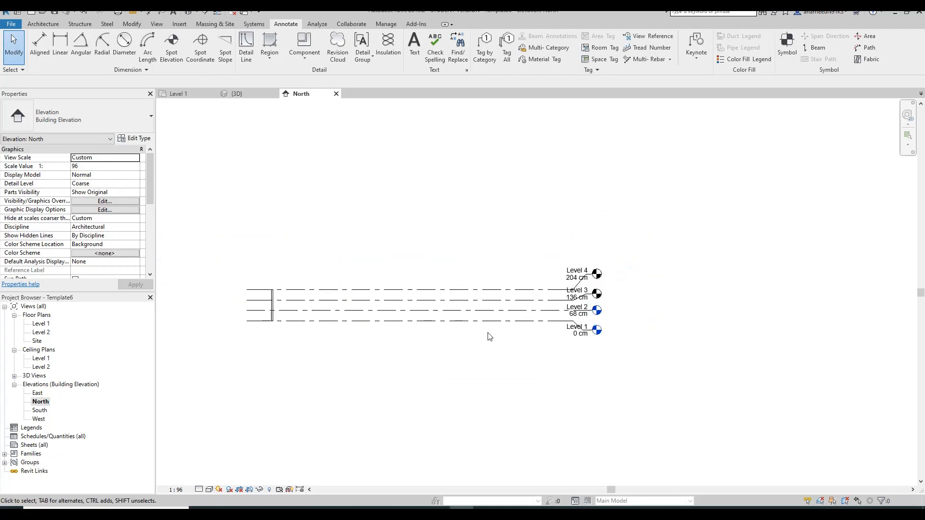
Extend the left ends of the four level lines in the North elevation just past the far wall
middle_drag(430, 330, 590, 310)
drag(555, 314, 538, 255)
click(505, 262)
click(491, 269)
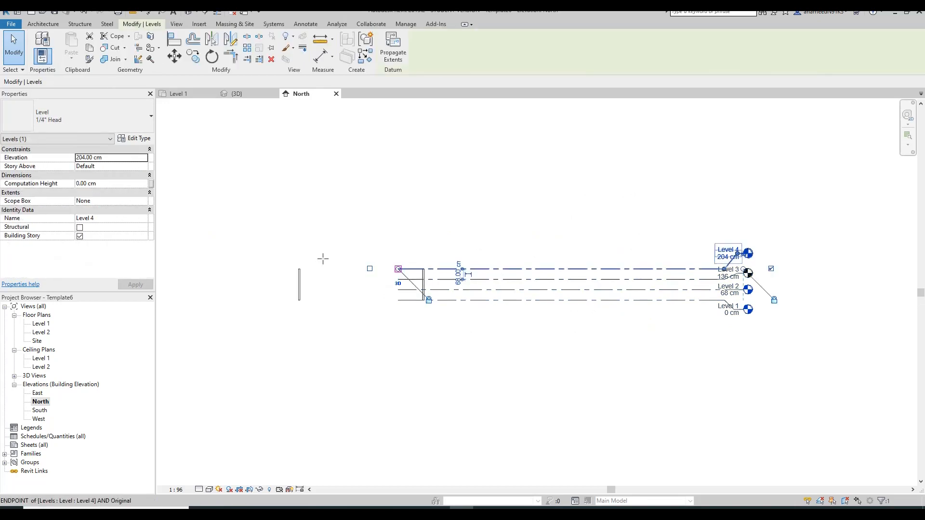
drag(398, 270, 283, 260)
click(282, 255)
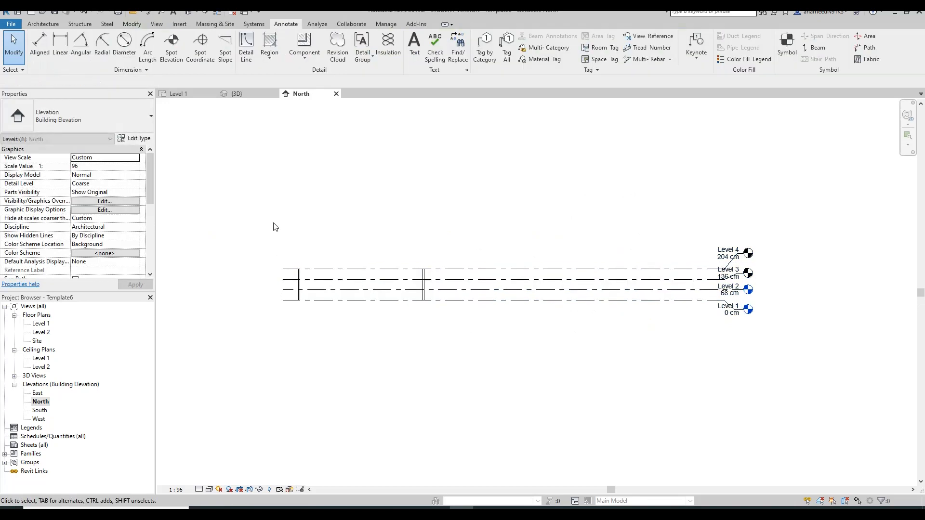
Check the 3D view, close the North elevation and return to the two walls in the Level 1 floor plan
click(249, 92)
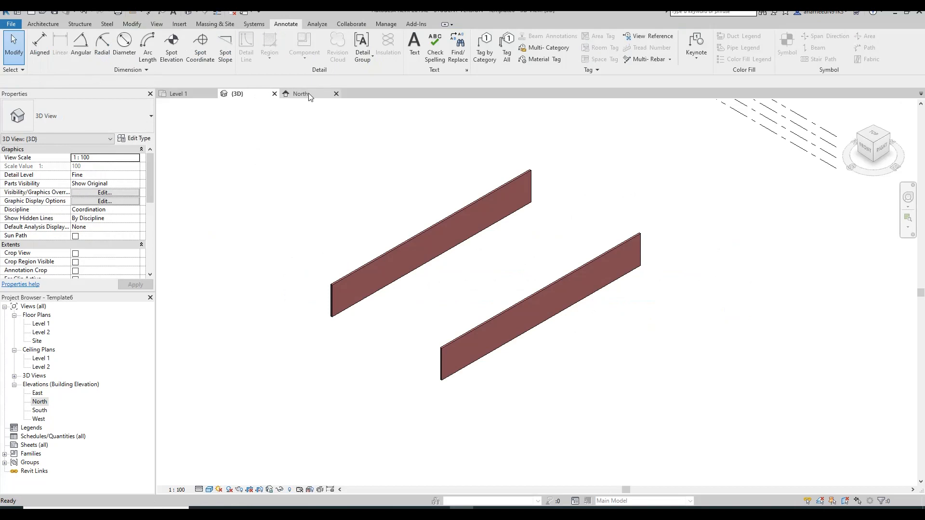
click(293, 94)
click(337, 93)
click(198, 94)
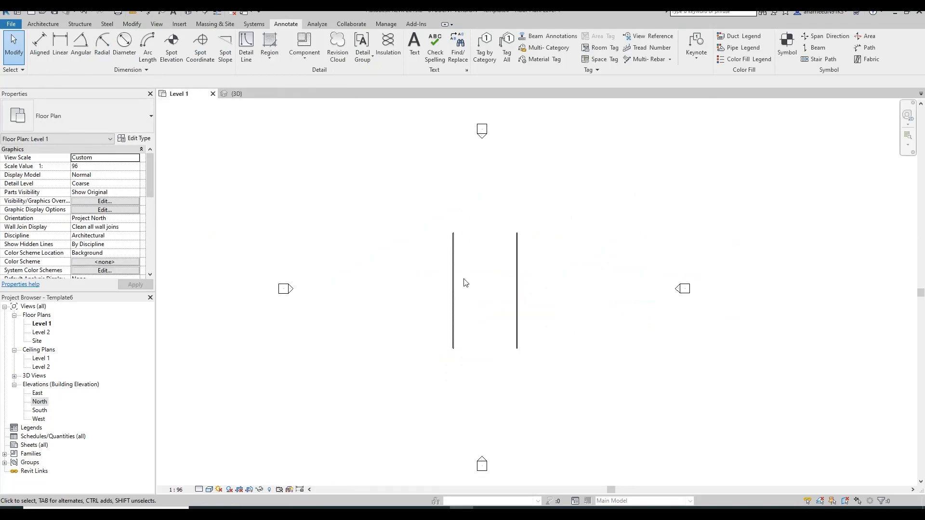
scroll(487, 335, up, 5)
scroll(475, 321, down, 2)
middle_drag(471, 322, 465, 311)
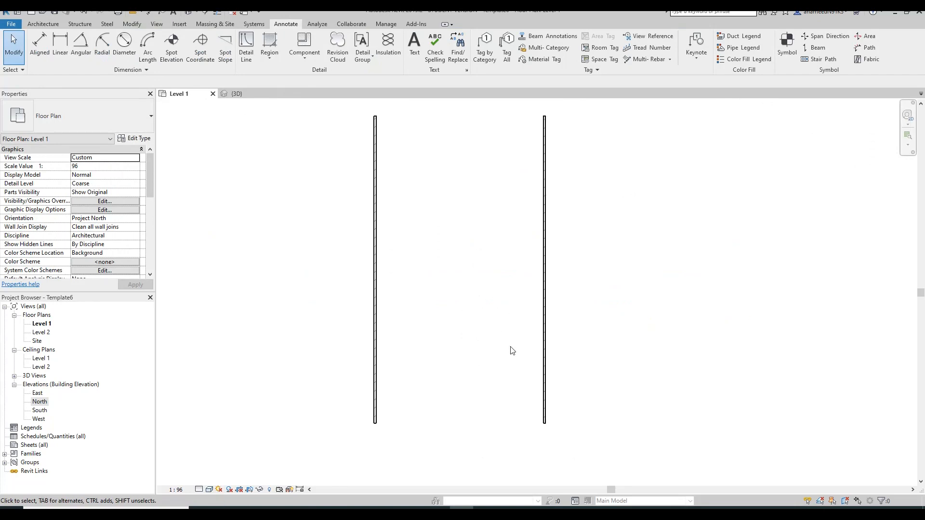
middle_drag(449, 261, 446, 262)
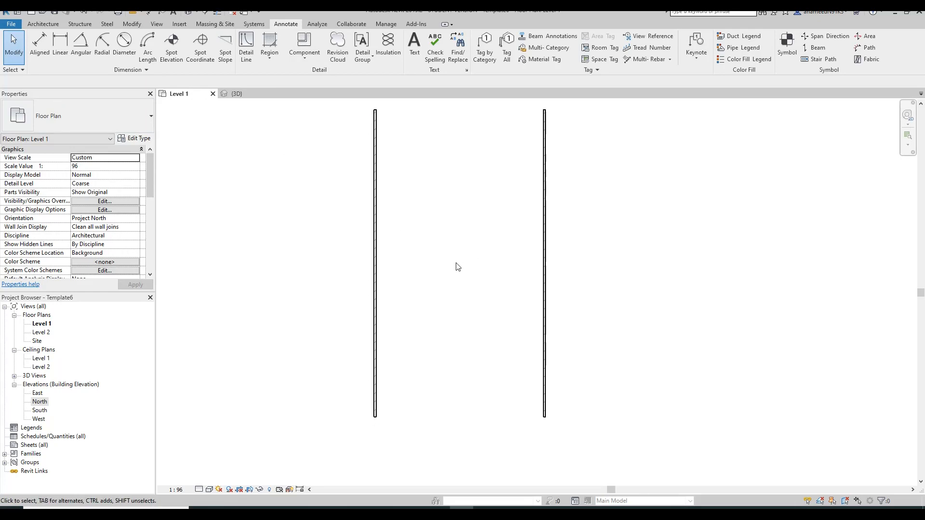
Draw a horizontal thin detail line between the inner wall faces, about 500 cm above the walls' lower ends
click(42, 24)
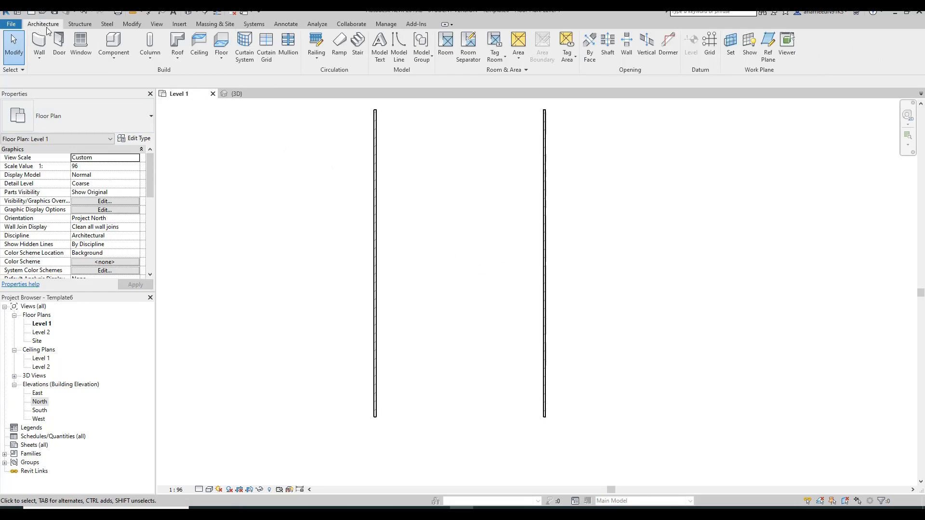
click(289, 27)
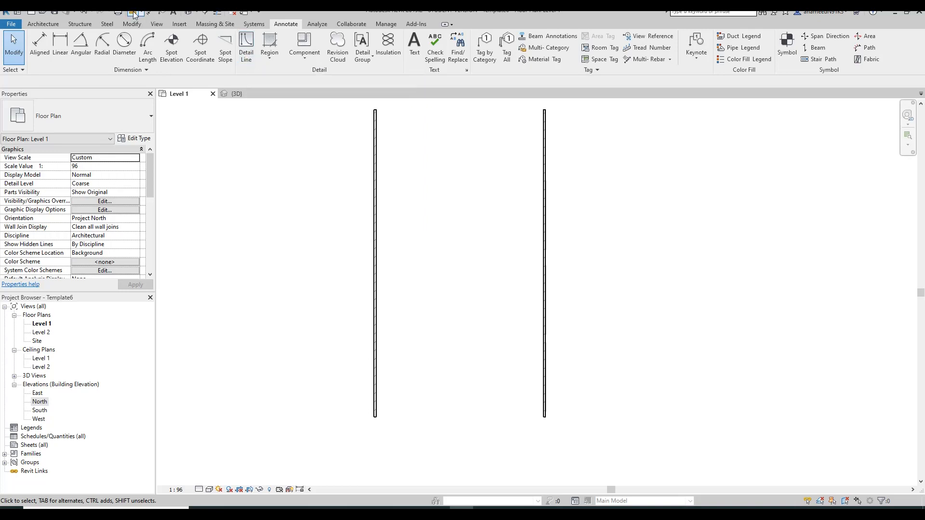
click(246, 48)
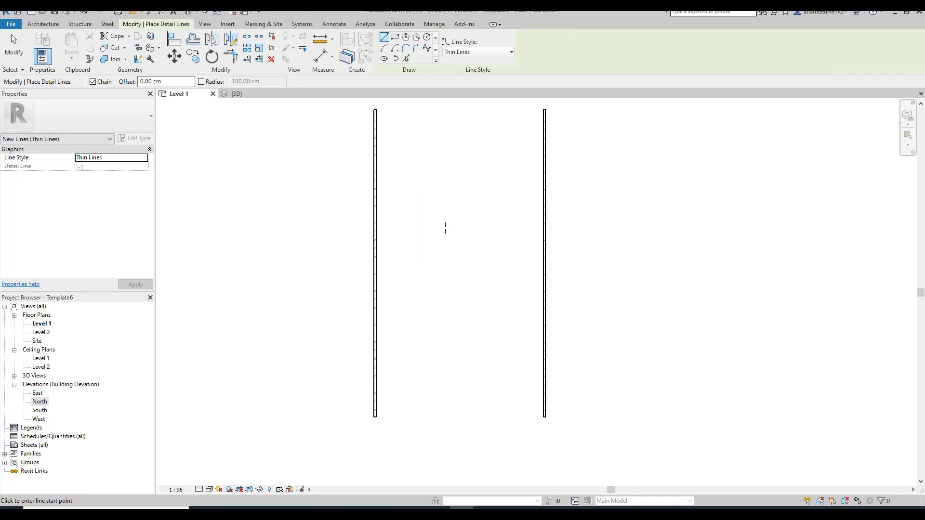
scroll(462, 380, up, 1)
middle_drag(474, 376, 476, 302)
middle_drag(406, 210, 392, 286)
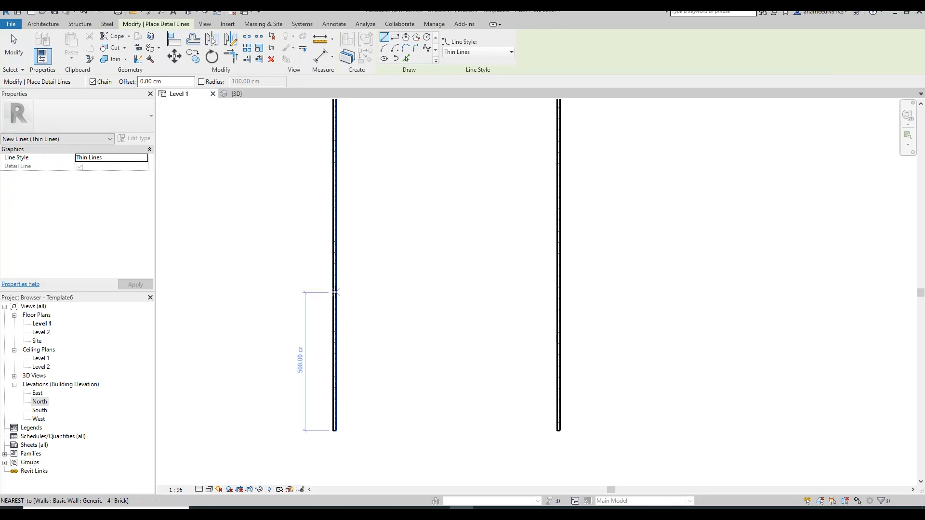
click(336, 292)
click(558, 292)
key(Escape)
Draw a vertical detail line upward from the horizontal line, about 160 cm from the right wall
scroll(538, 292, up, 2)
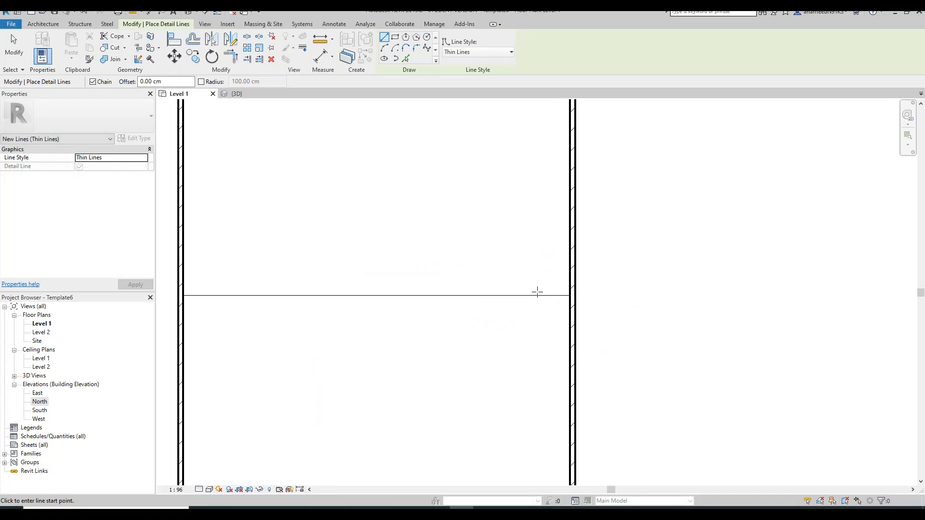
middle_drag(538, 292, 569, 313)
middle_drag(495, 302, 514, 323)
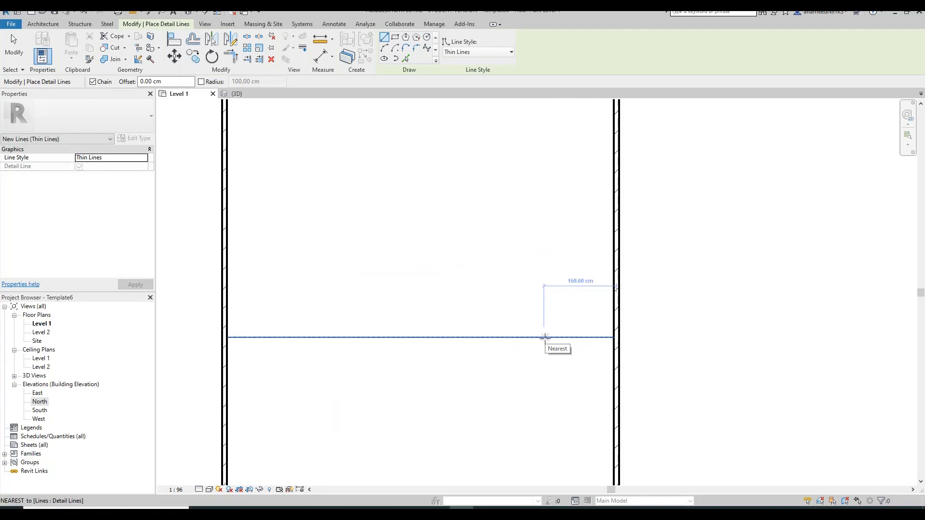
click(545, 337)
middle_drag(549, 164, 542, 235)
scroll(542, 235, down, 2)
click(537, 144)
key(Escape)
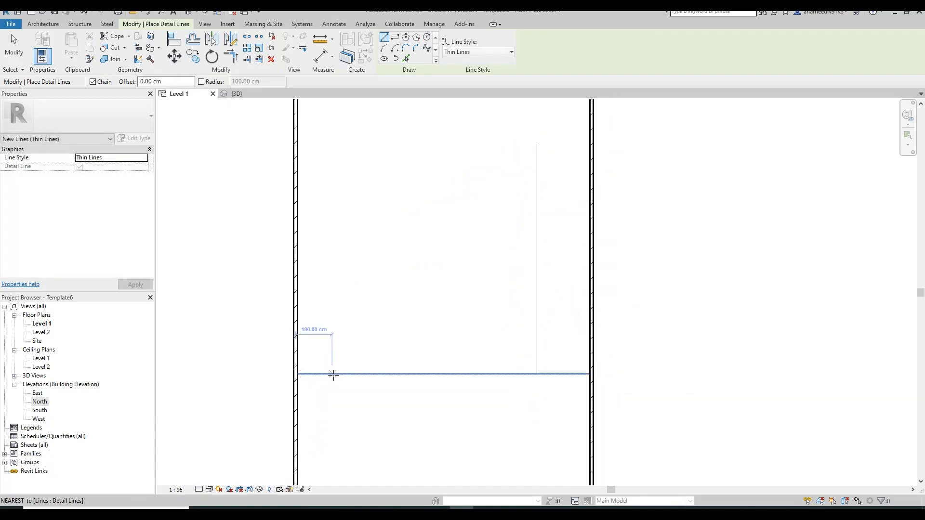
Draw a second vertical detail line near the left wall, from the horizontal line up to the first vertical line's height
click(351, 373)
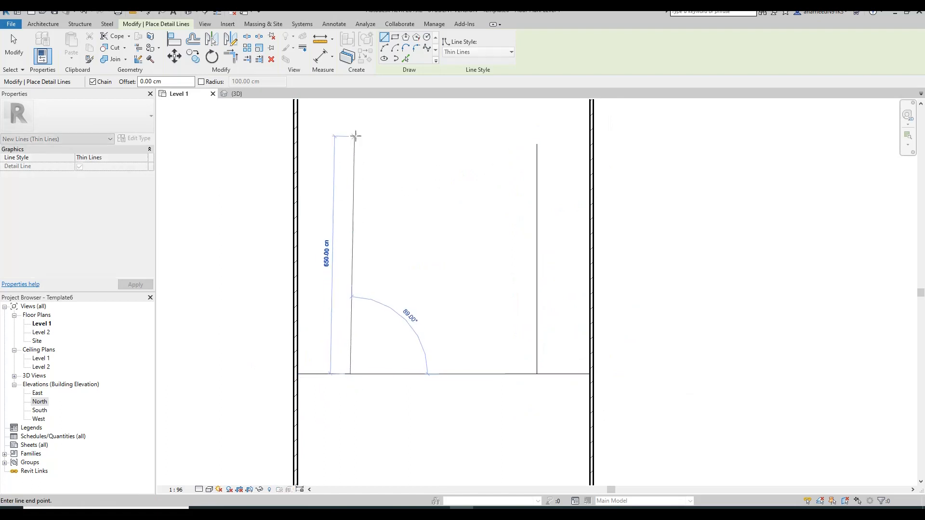
click(350, 144)
key(Escape)
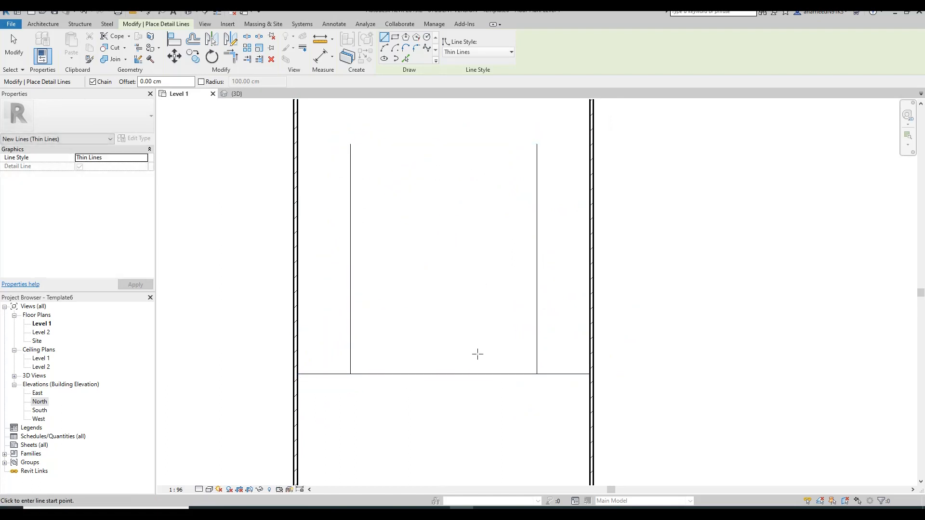
scroll(487, 378, up, 2)
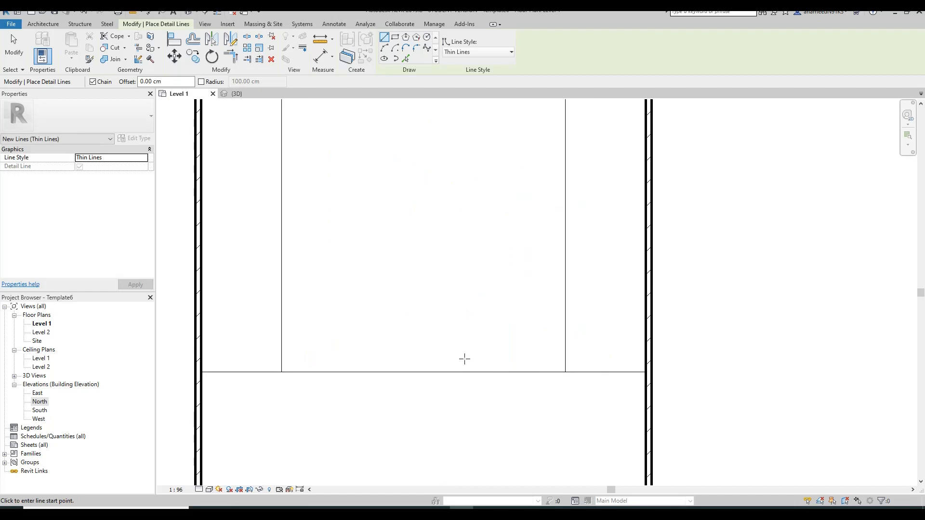
middle_drag(468, 359, 496, 359)
key(Escape)
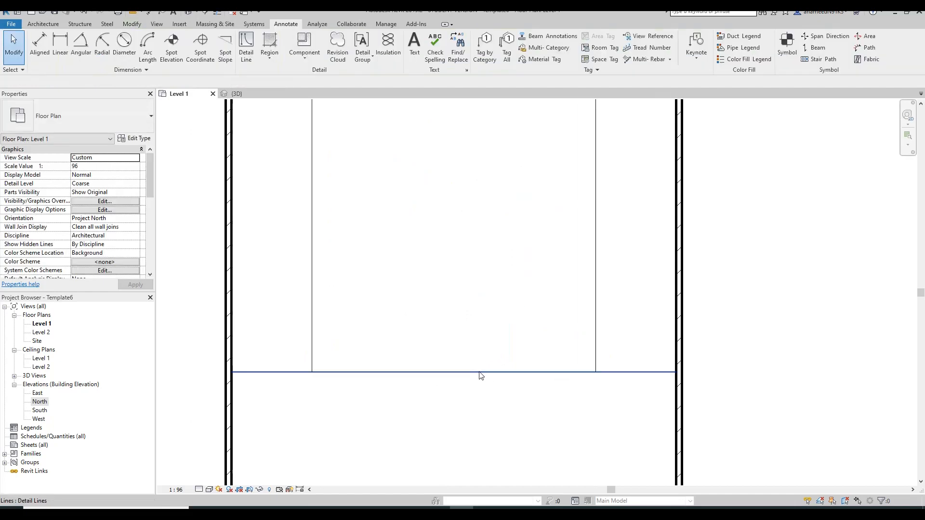
Offset the horizontal detail line upward as three successive copies spaced 30 cm apart
click(480, 373)
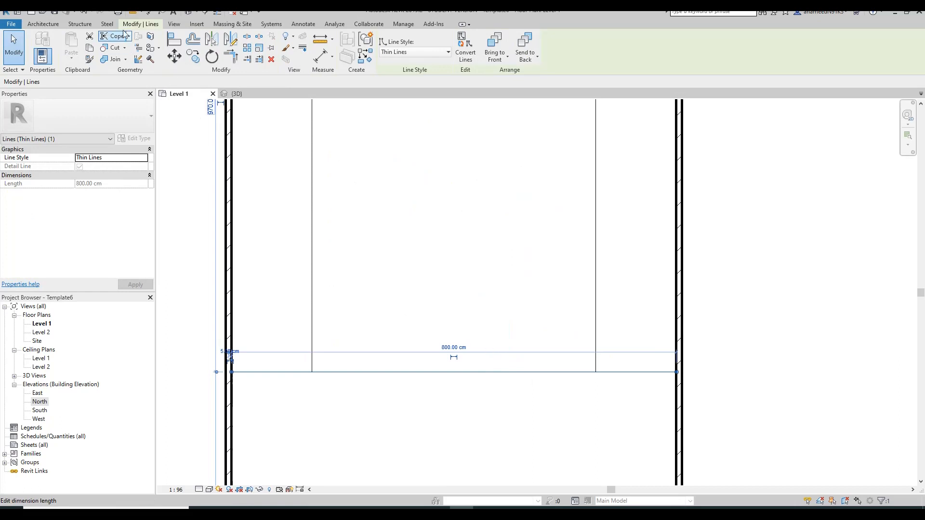
click(476, 395)
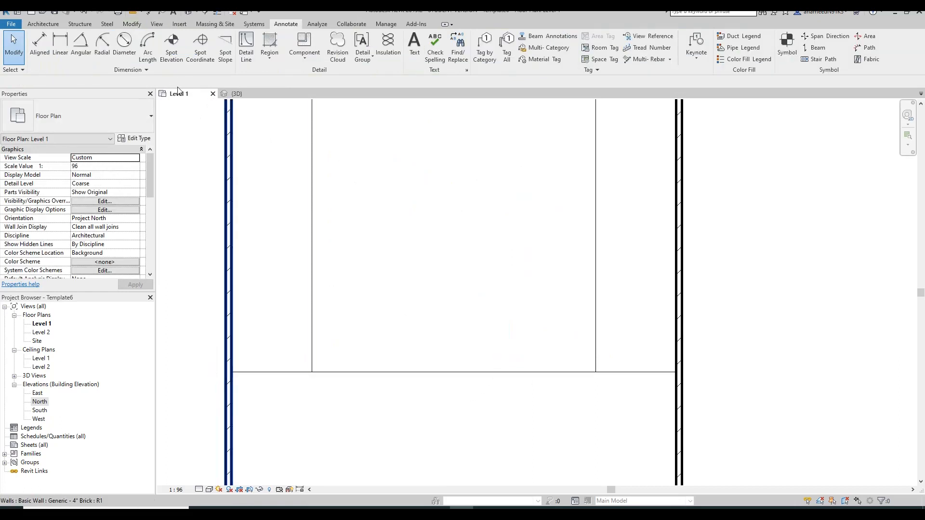
drag(475, 401, 427, 329)
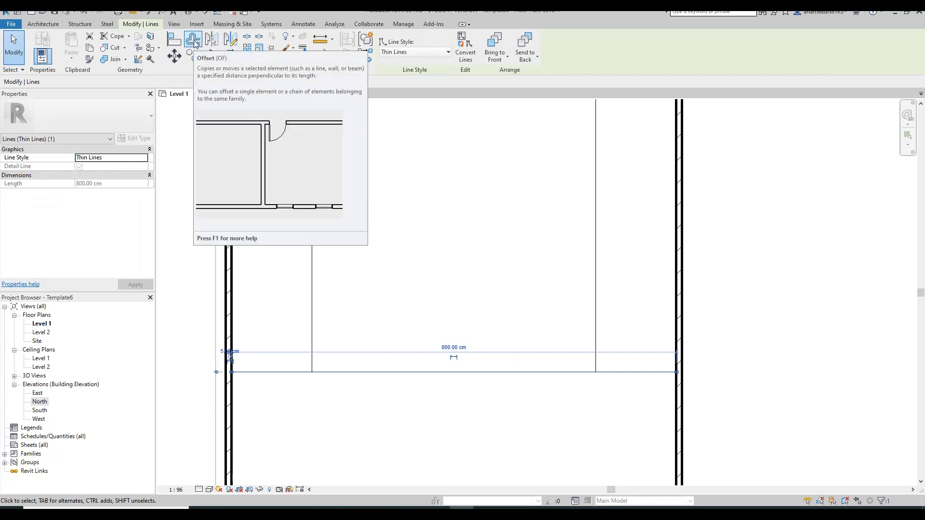
click(193, 40)
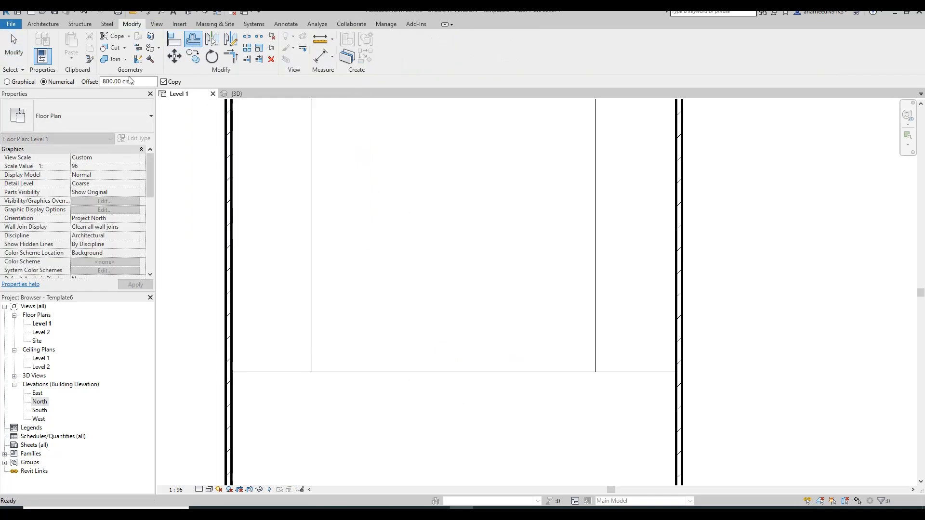
drag(132, 82, 95, 81)
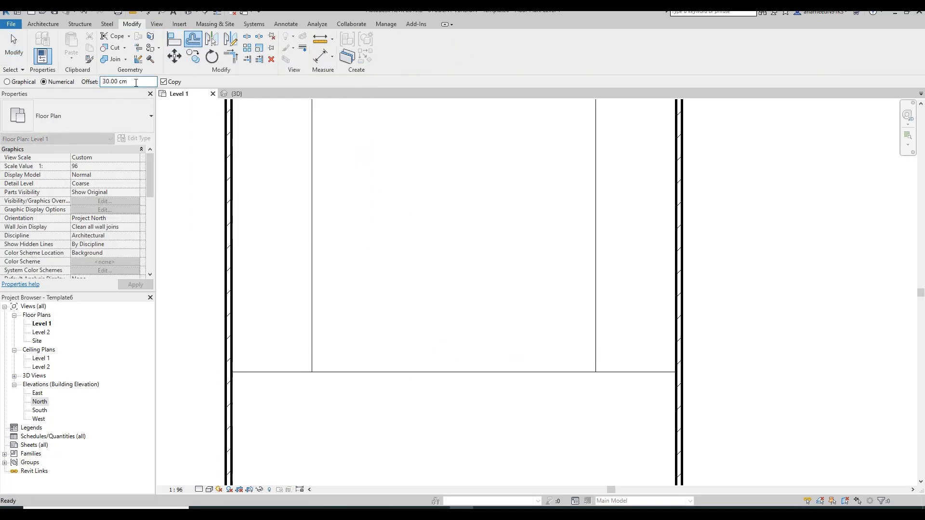
click(519, 369)
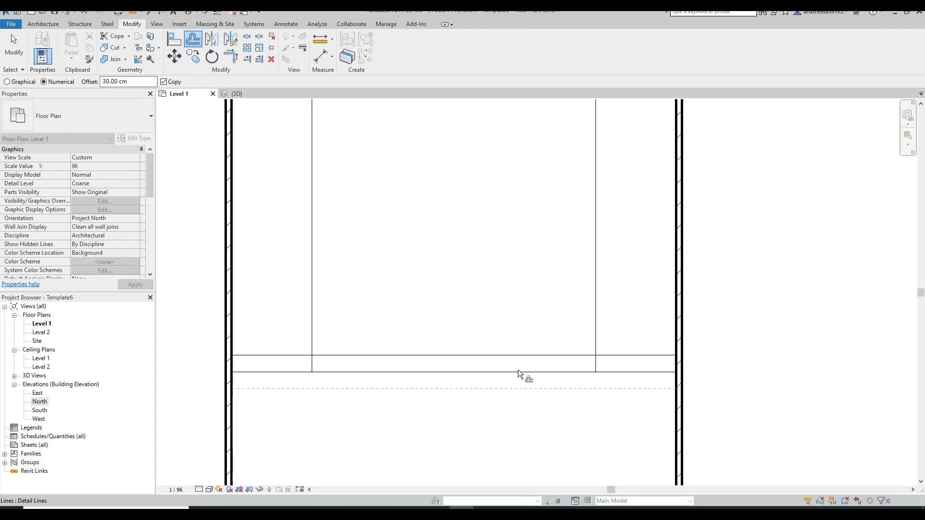
click(559, 354)
click(554, 335)
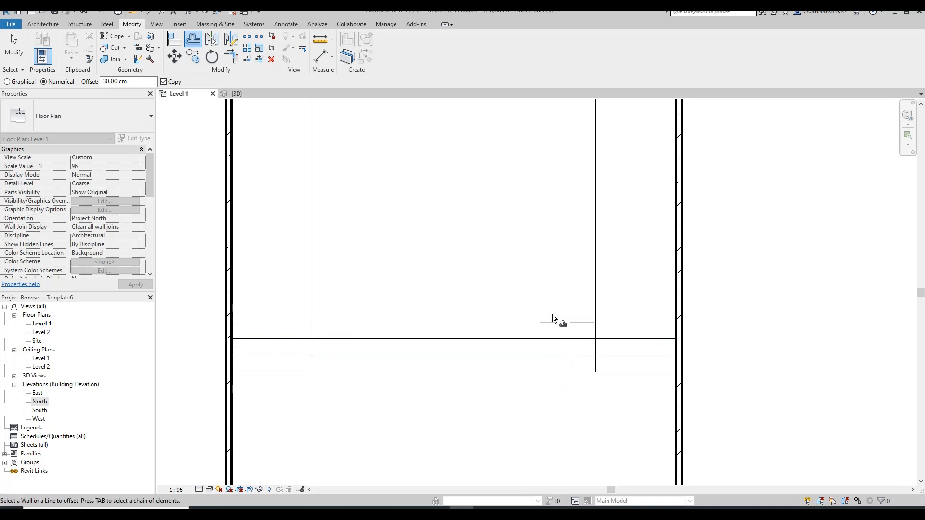
Offset the uppermost horizontal detail line upward by 30 cm to add a fourth copy
click(550, 319)
middle_drag(522, 280, 540, 307)
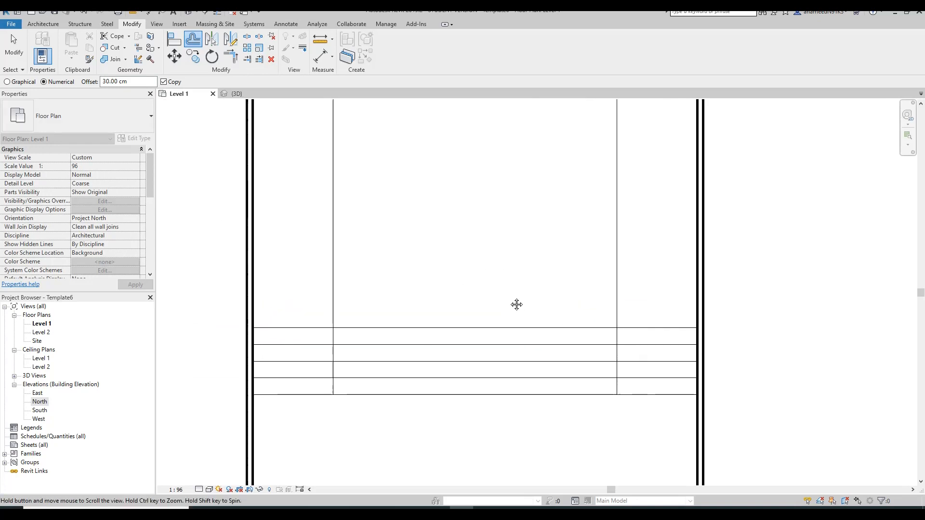
key(Escape)
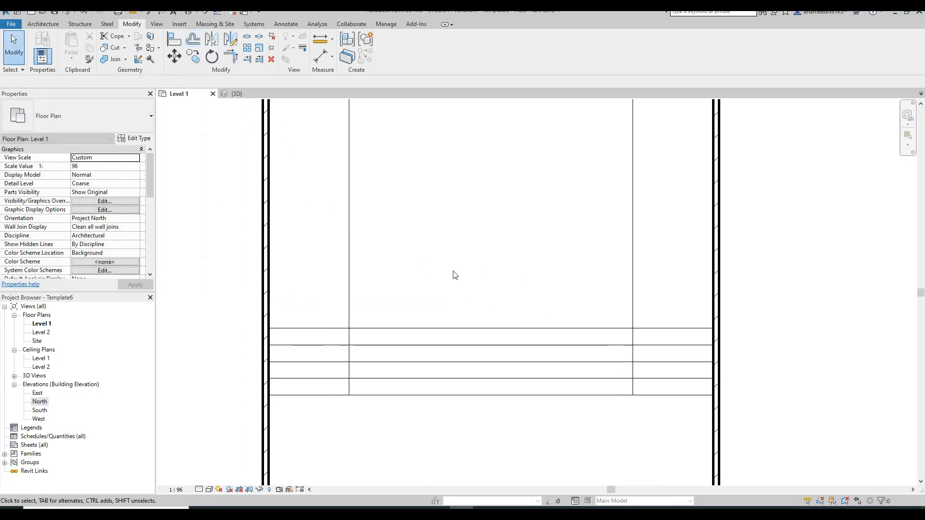
Draw a diagonal detail line from the left vertical's intersection with the lowest horizontal line to the right vertical's intersection with the uppermost one
key(d)
key(l)
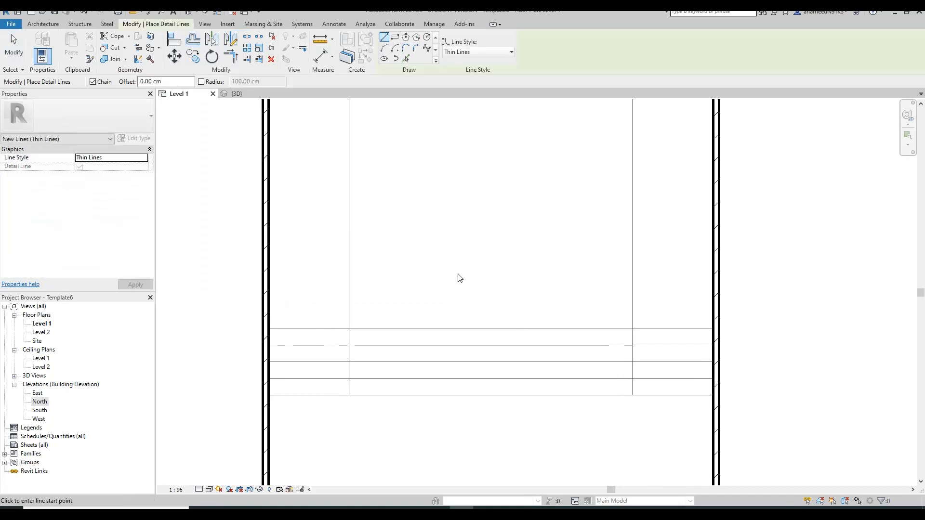
click(349, 395)
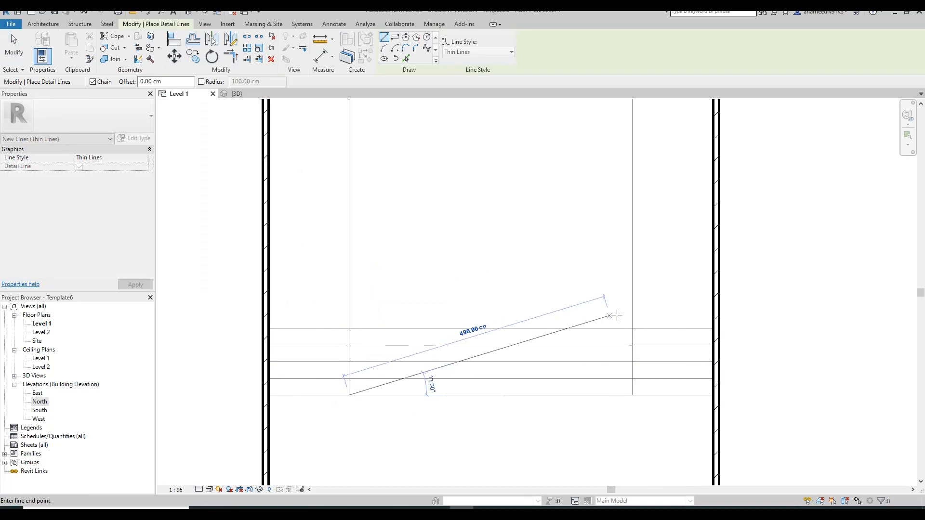
click(633, 329)
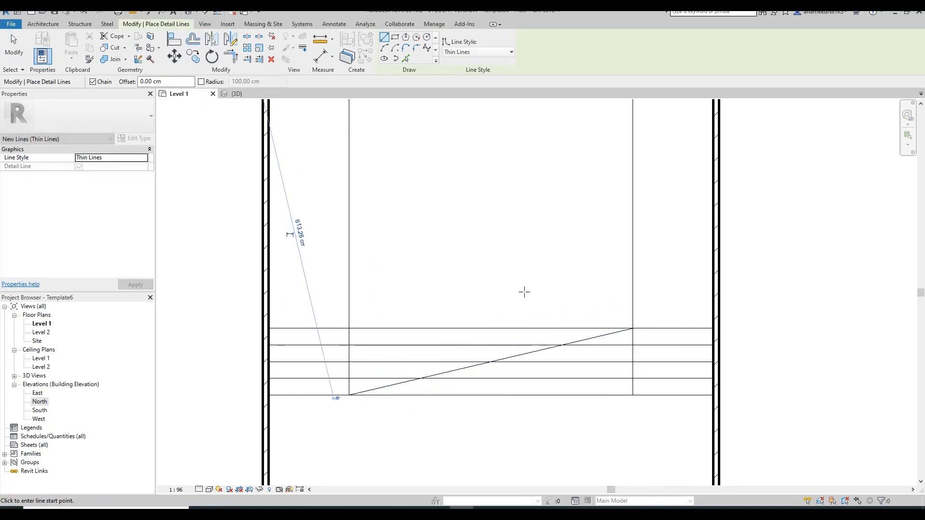
Draw three 30 cm vertical detail lines from the diagonal's crossings with the intermediate horizontals down to the next horizontal line below
click(420, 378)
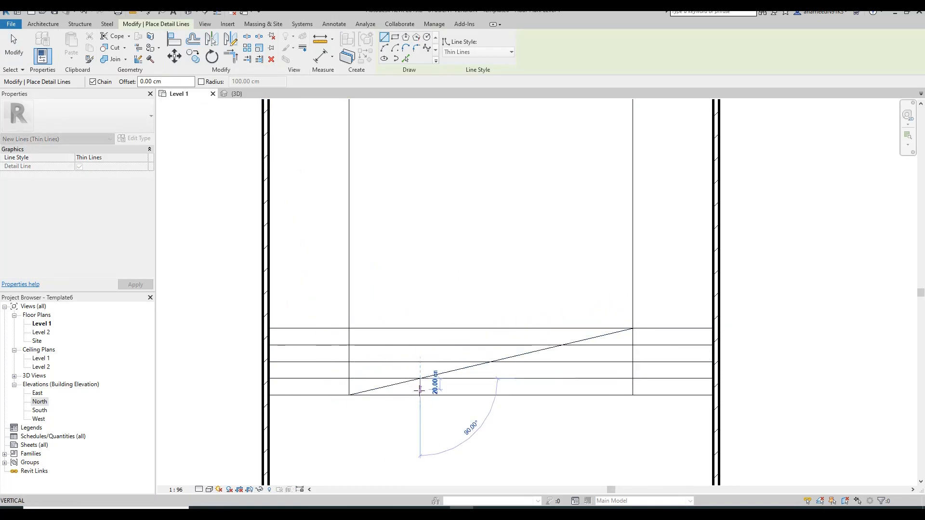
click(419, 395)
key(Escape)
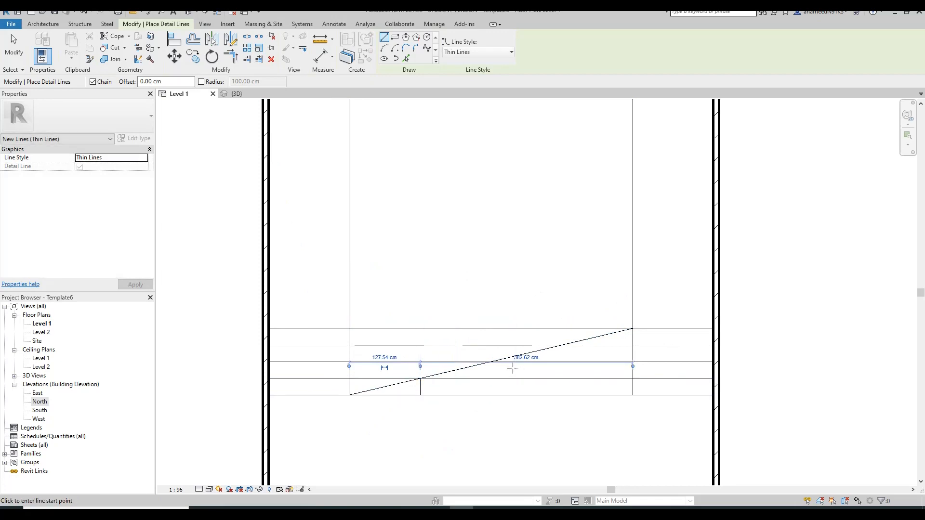
click(491, 362)
click(491, 378)
key(Escape)
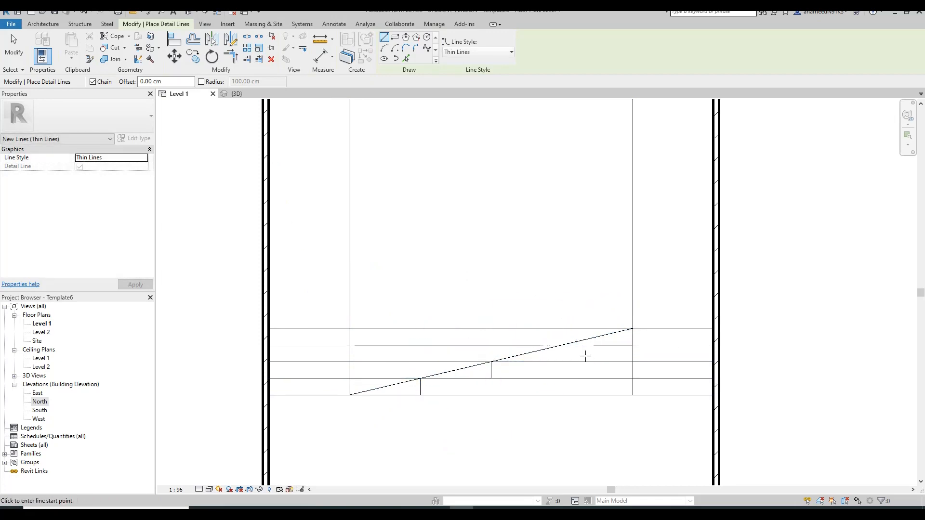
scroll(585, 355, up, 1)
click(555, 342)
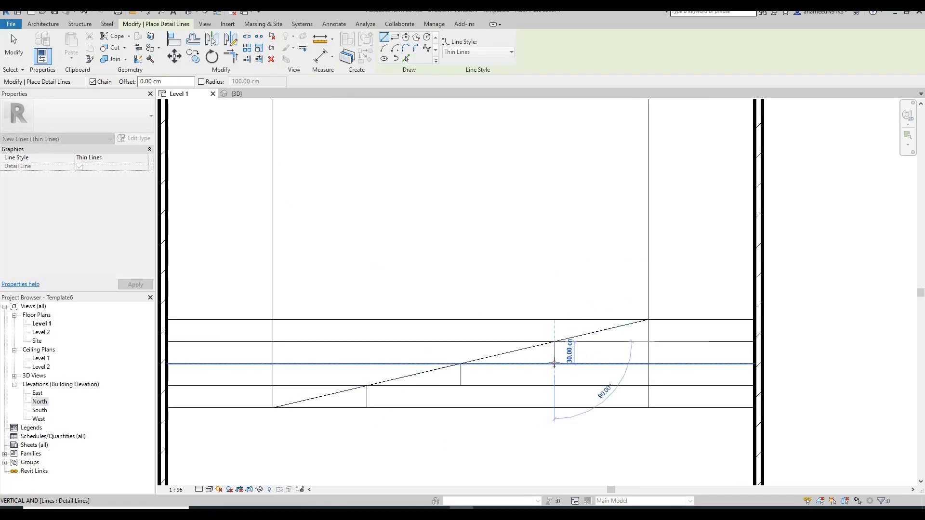
click(554, 364)
key(Escape)
middle_drag(629, 362, 603, 322)
scroll(614, 306, down, 2)
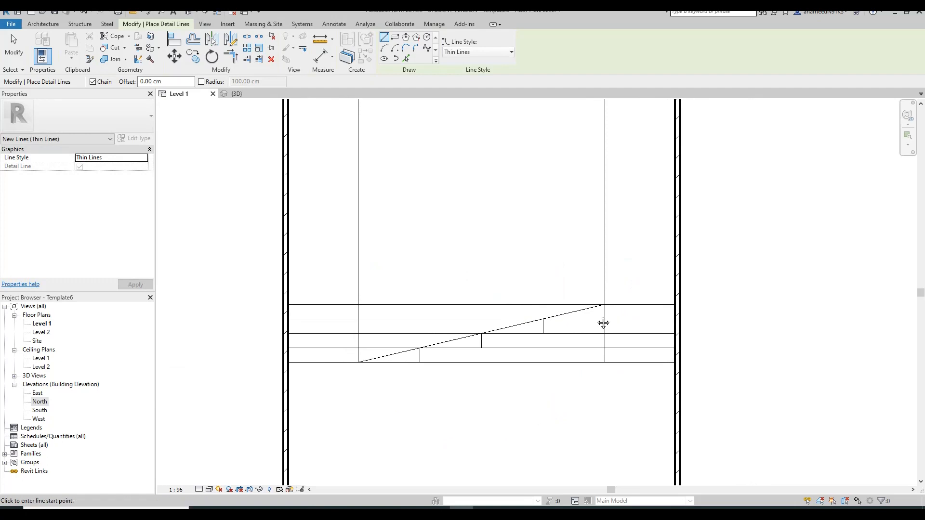
middle_drag(531, 331, 551, 350)
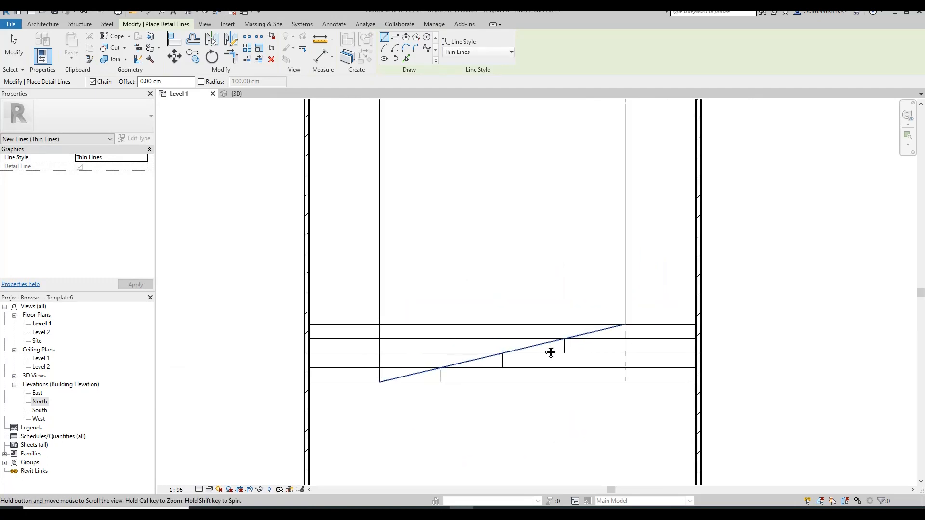
key(Escape)
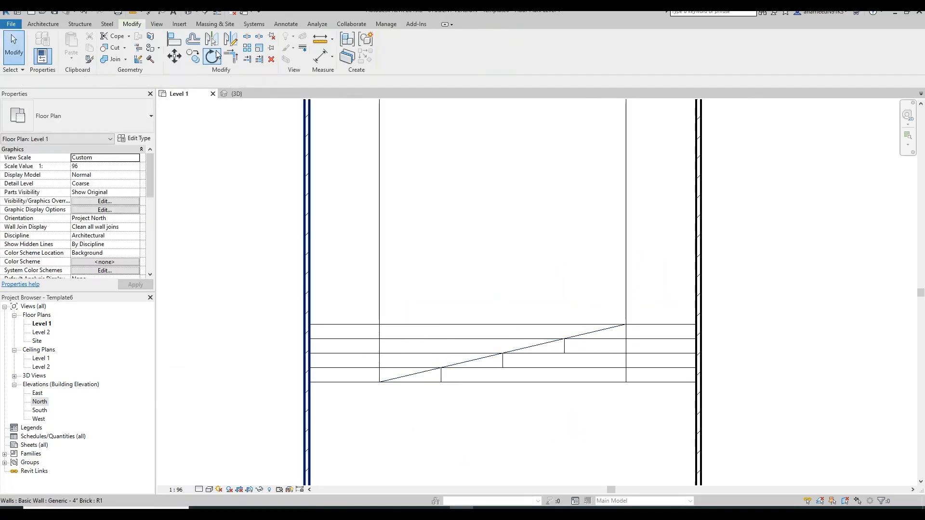
Trim the three intermediate horizontal lines to corners with the short verticals, keeping the parts that run toward the right wall
click(236, 59)
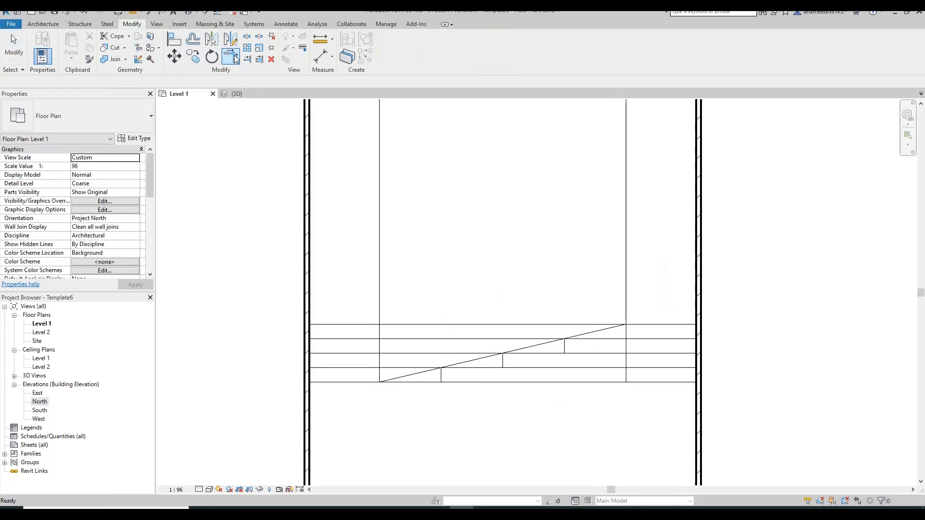
scroll(465, 375, up, 1)
click(442, 375)
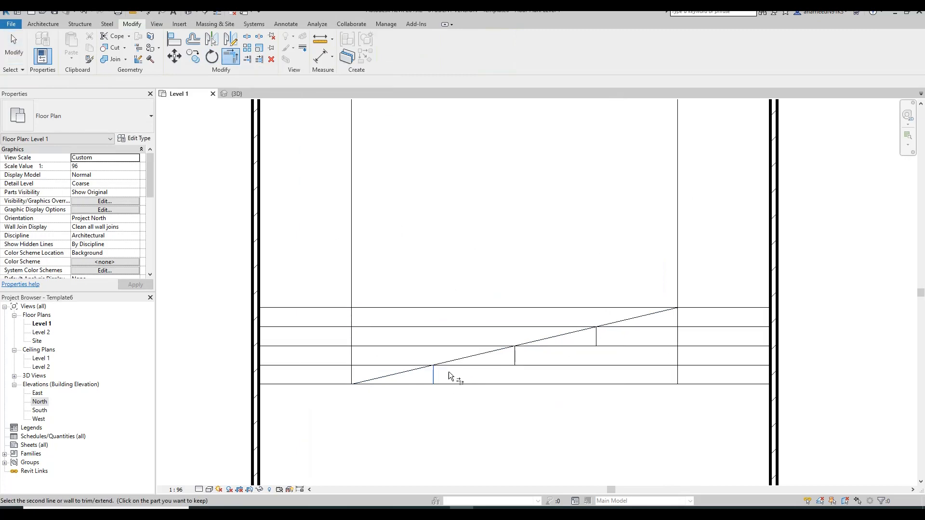
click(457, 366)
click(515, 357)
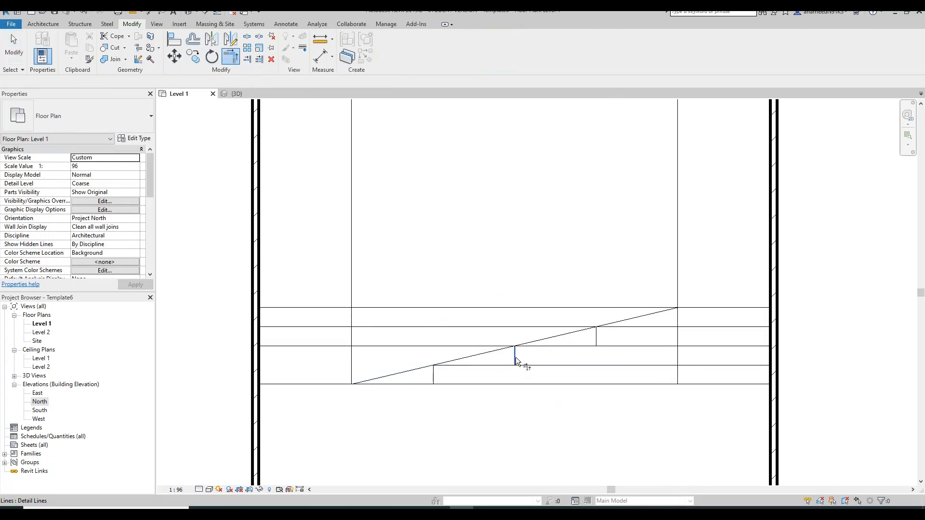
click(542, 347)
click(597, 337)
click(620, 328)
middle_drag(642, 327, 597, 354)
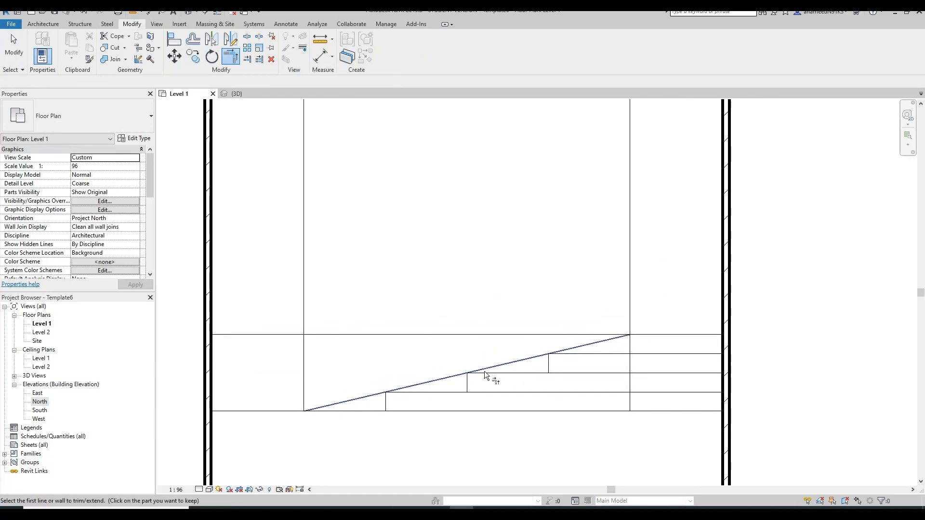
scroll(512, 355, down, 1)
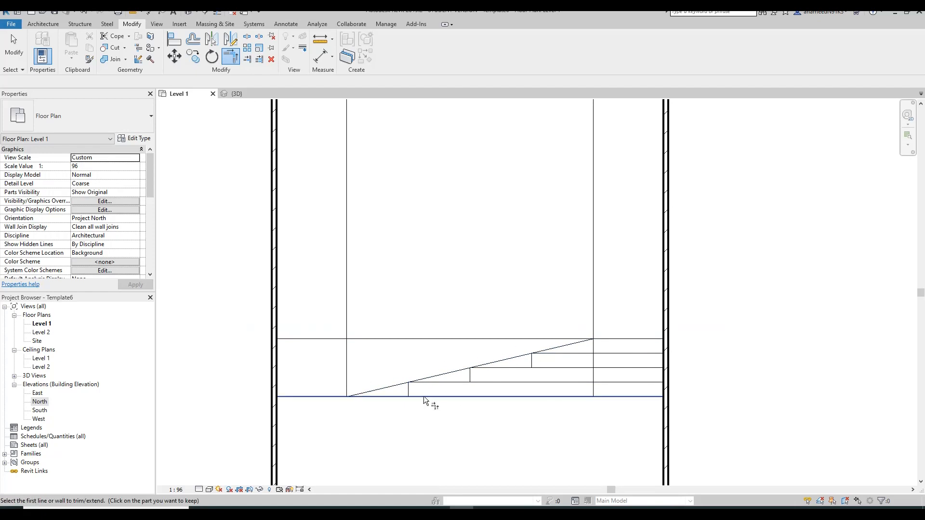
middle_drag(408, 387, 451, 385)
key(Escape)
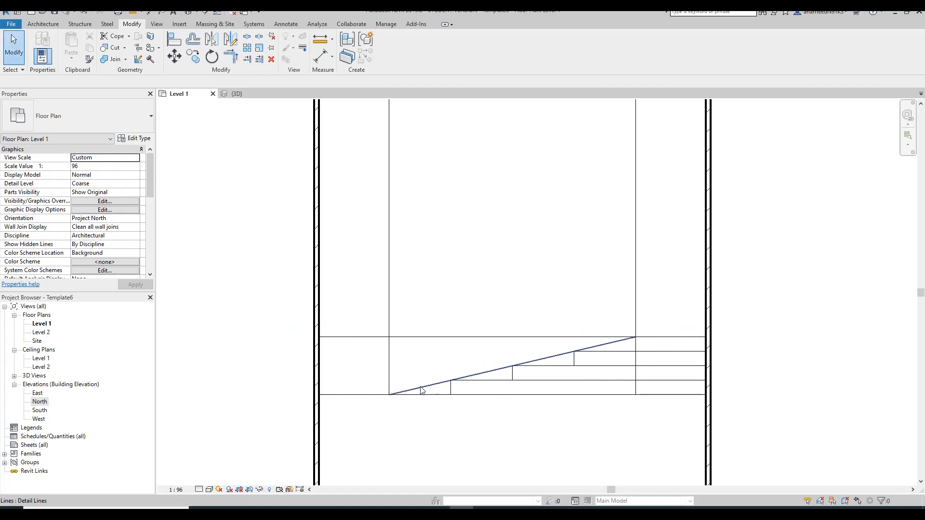
Offset a copy of the diagonal detail line 90 cm upward
click(422, 391)
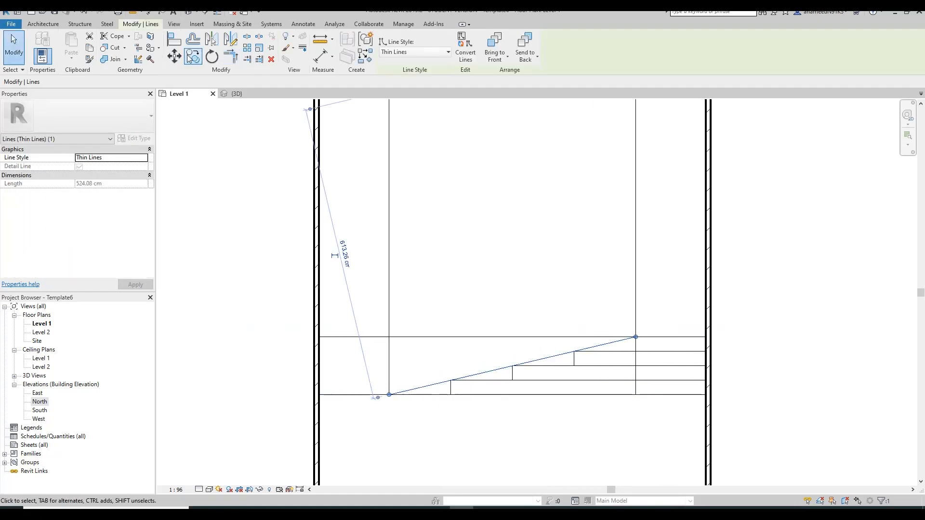
click(194, 39)
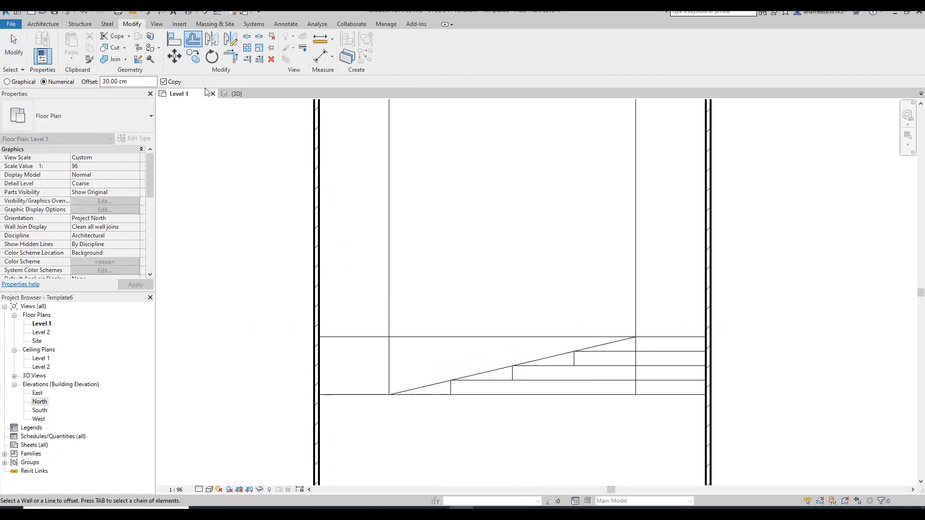
click(144, 82)
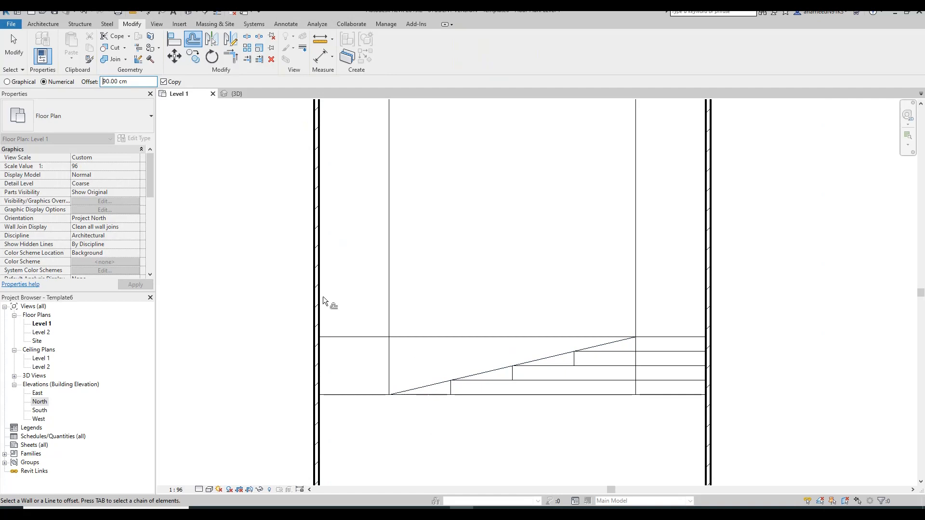
click(425, 389)
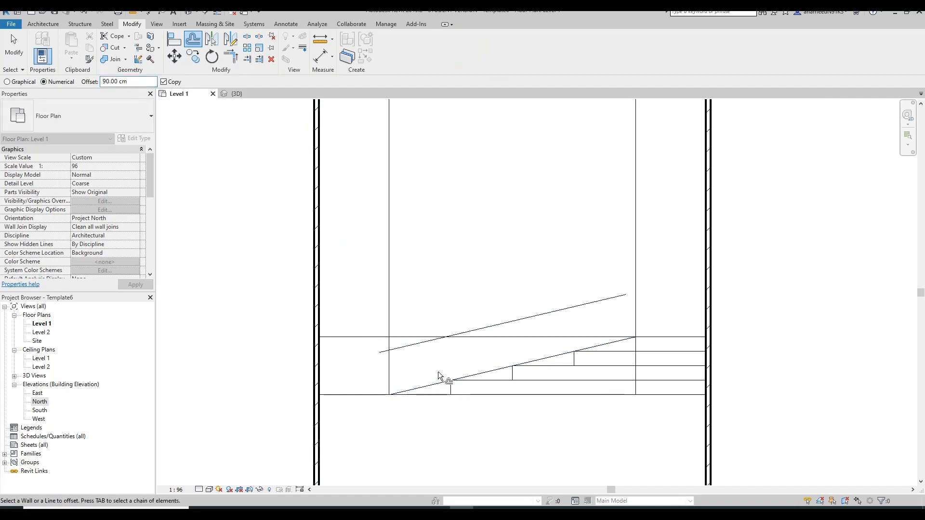
key(Escape)
Extend both ends of the upper diagonal line to the inner faces of the left and right walls
click(414, 348)
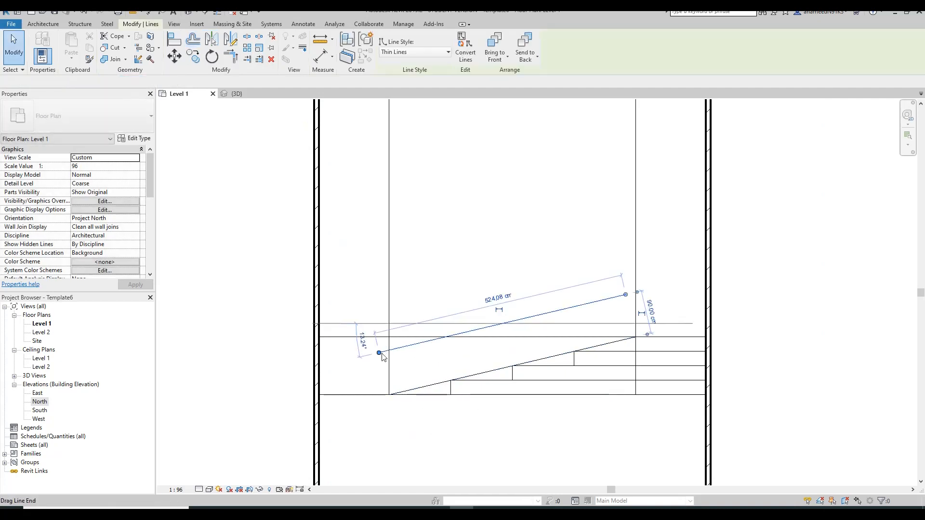
drag(379, 352, 318, 366)
drag(625, 296, 706, 275)
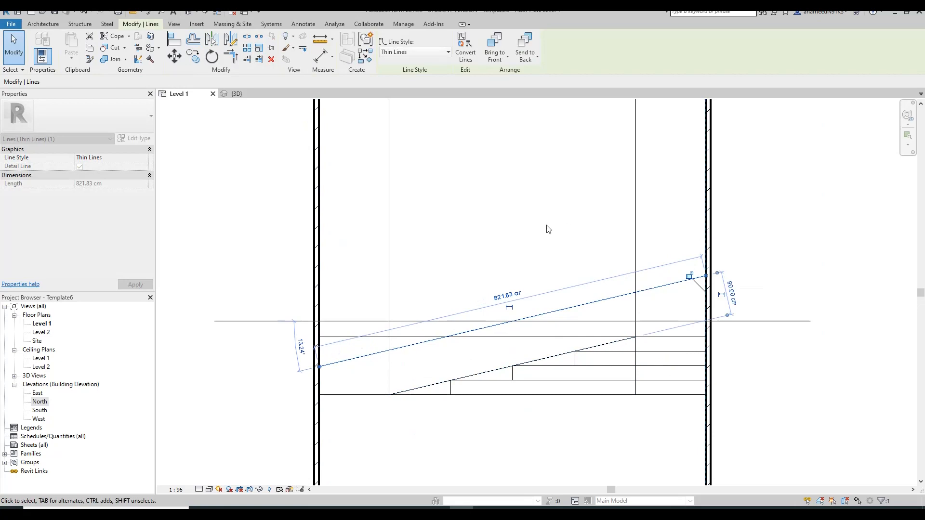
click(563, 228)
Offset the uppermost horizontal detail line upward as four successive copies spaced 30 cm apart
middle_drag(509, 252, 485, 260)
middle_drag(549, 287, 561, 293)
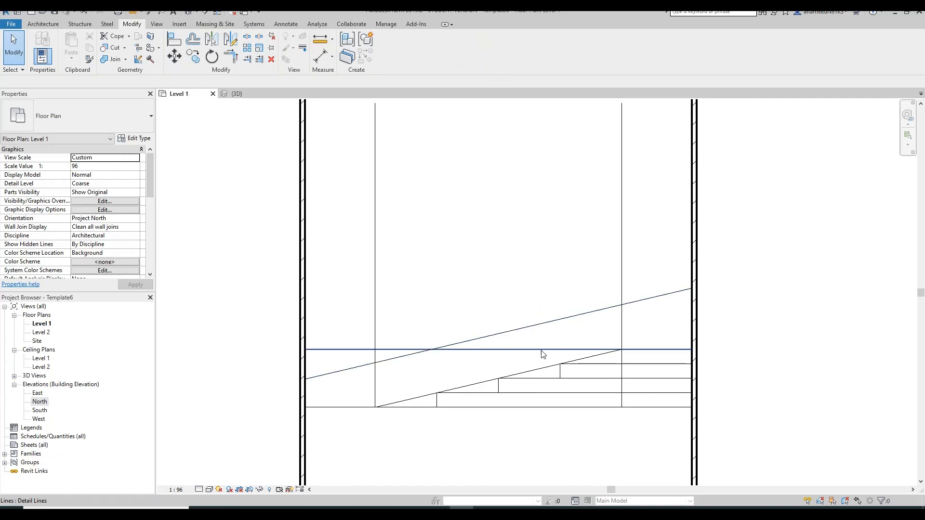
key(o)
key(f)
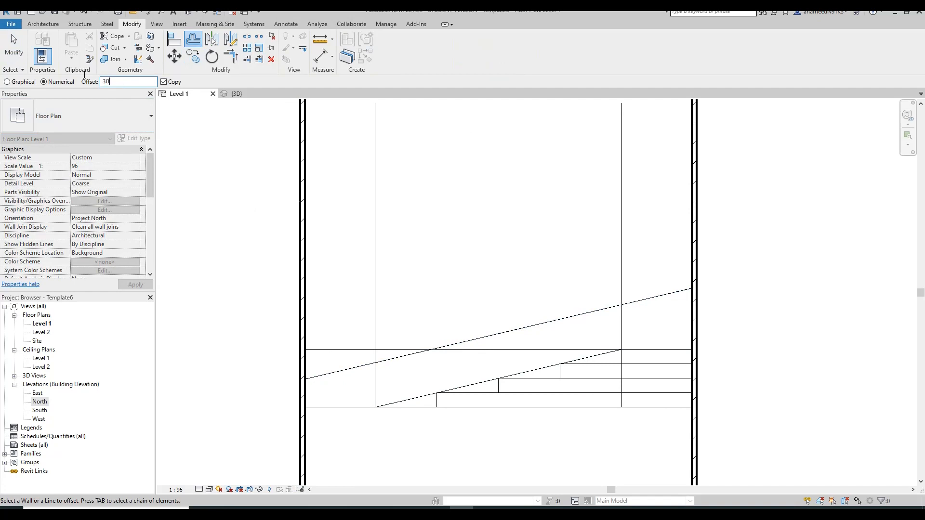
click(402, 347)
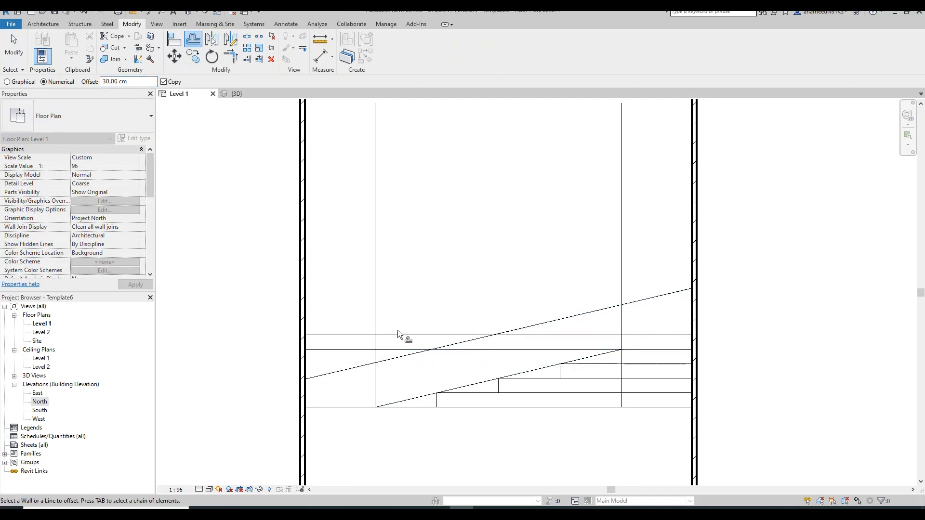
click(397, 334)
click(400, 320)
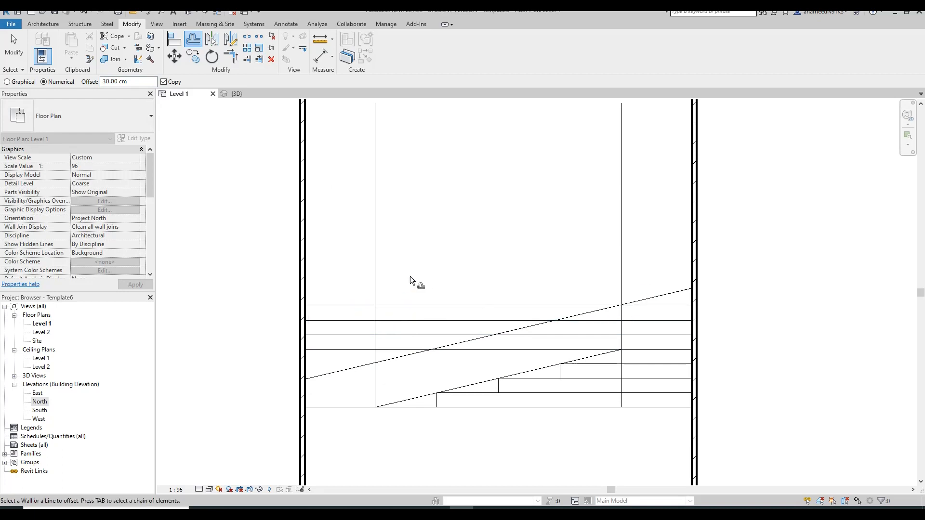
click(403, 303)
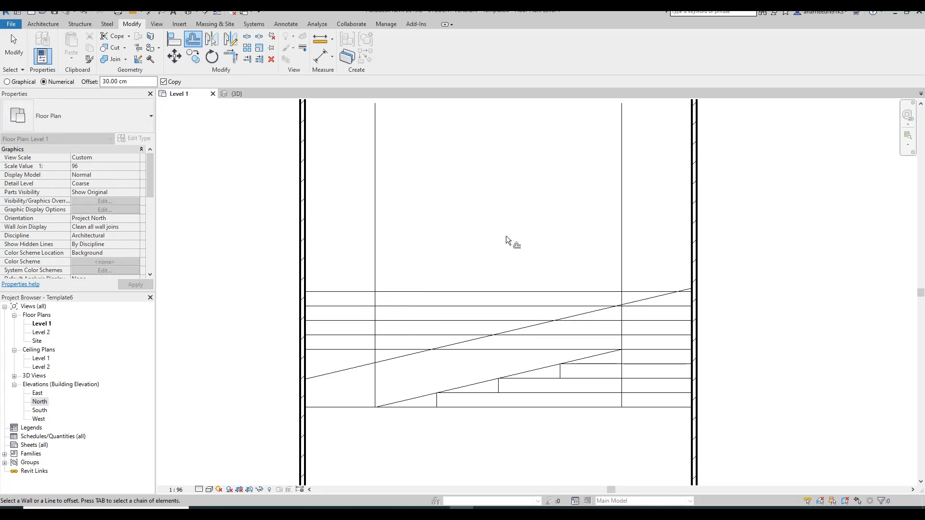
key(Escape)
Draw four 30 cm vertical detail lines, each rising from where the upper diagonal crosses a horizontal line up to the next horizontal
middle_drag(521, 252, 520, 242)
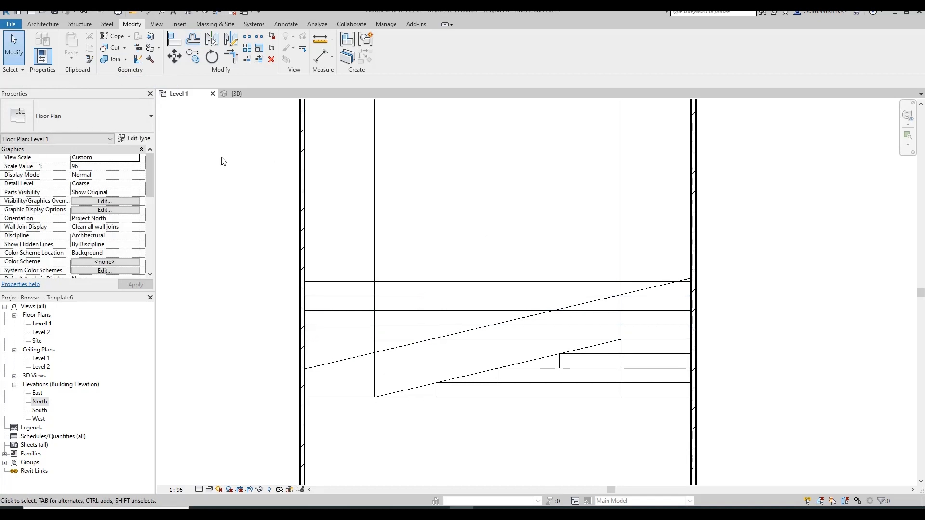
key(d)
key(l)
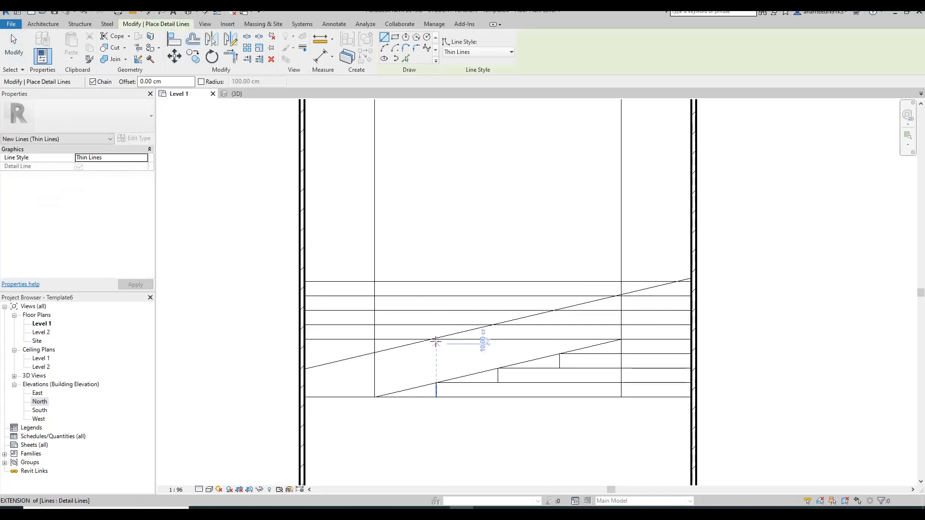
click(430, 340)
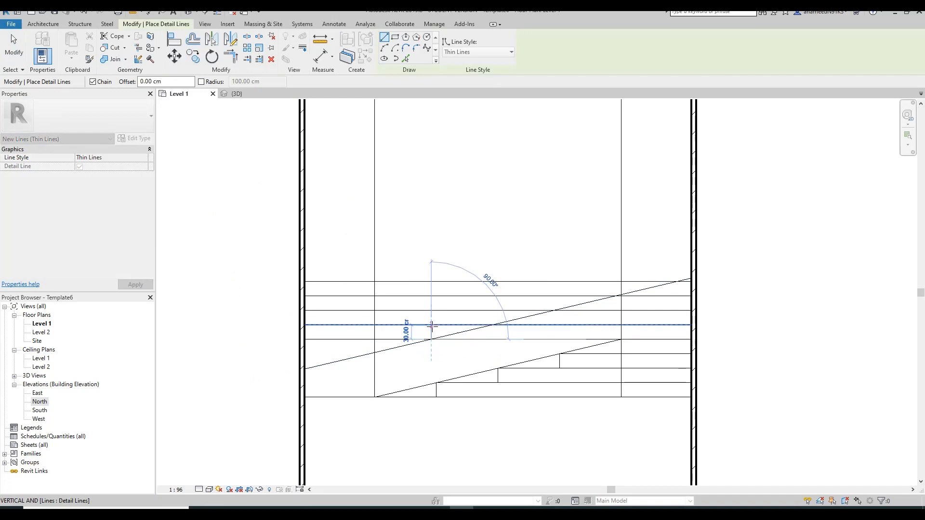
click(431, 326)
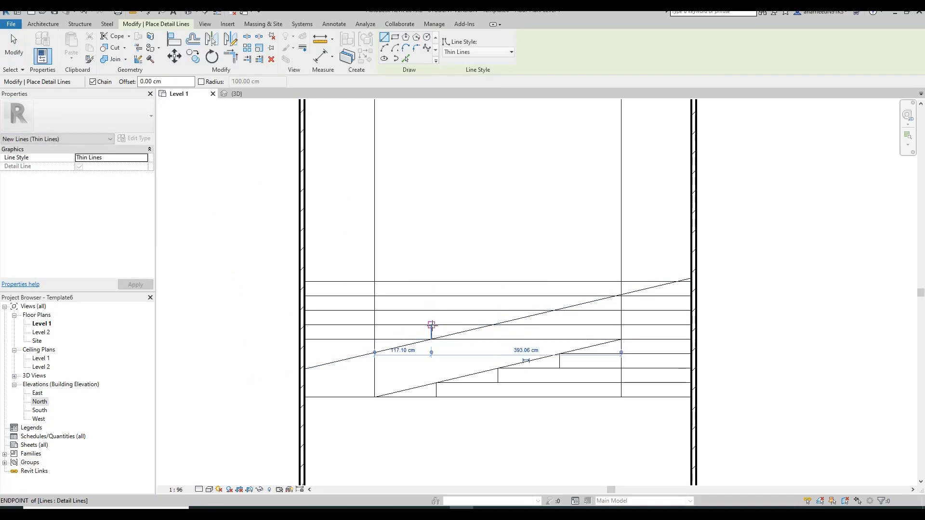
click(492, 326)
click(492, 310)
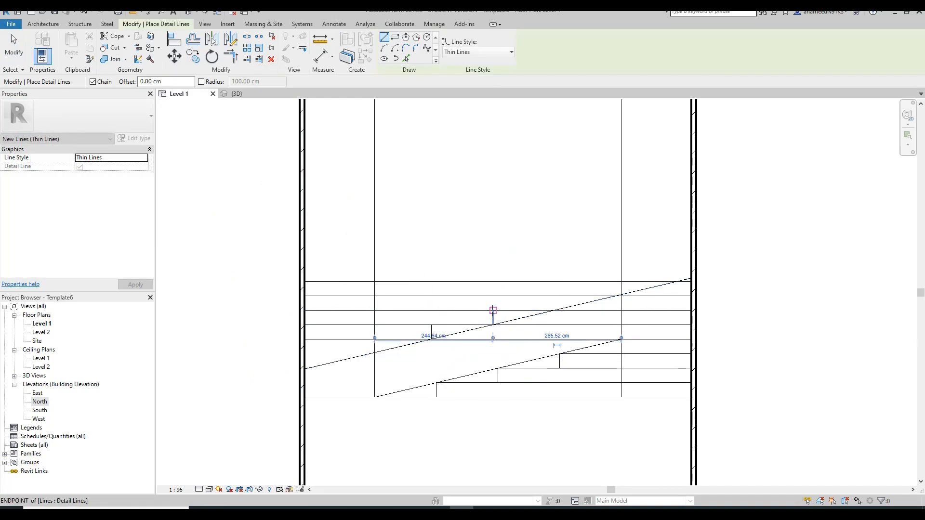
click(555, 311)
click(554, 296)
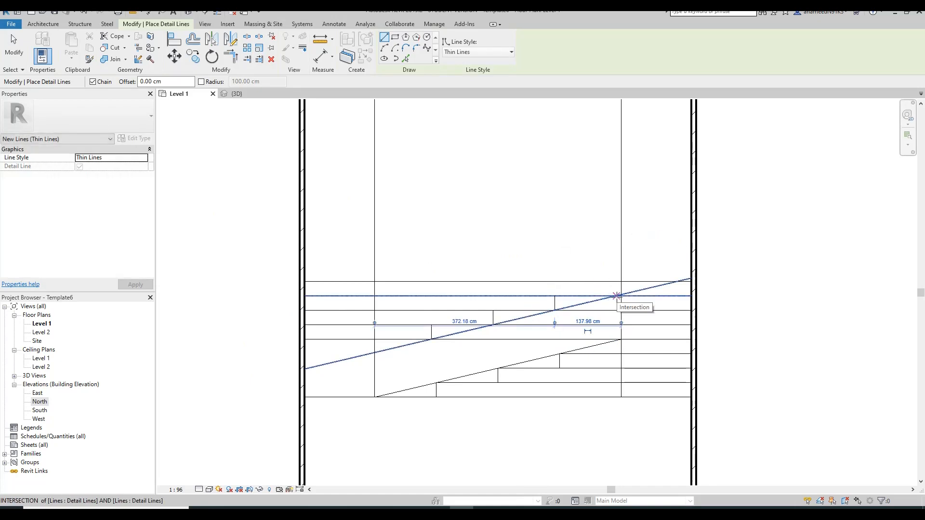
click(617, 296)
click(616, 281)
key(Escape)
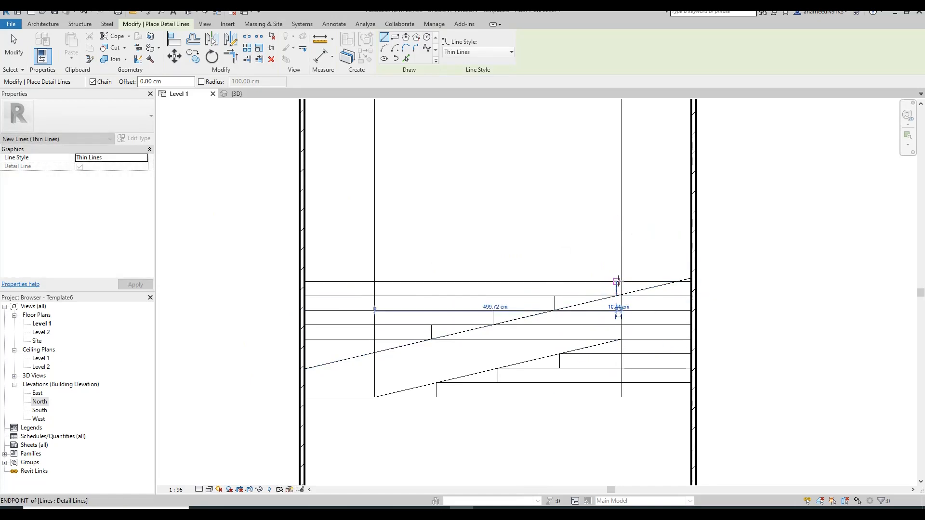
middle_drag(642, 313, 619, 318)
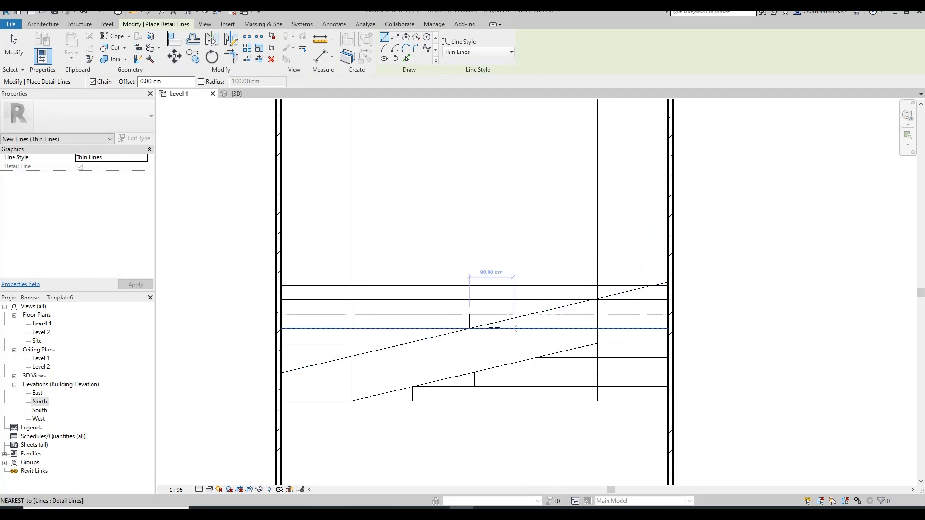
key(Escape)
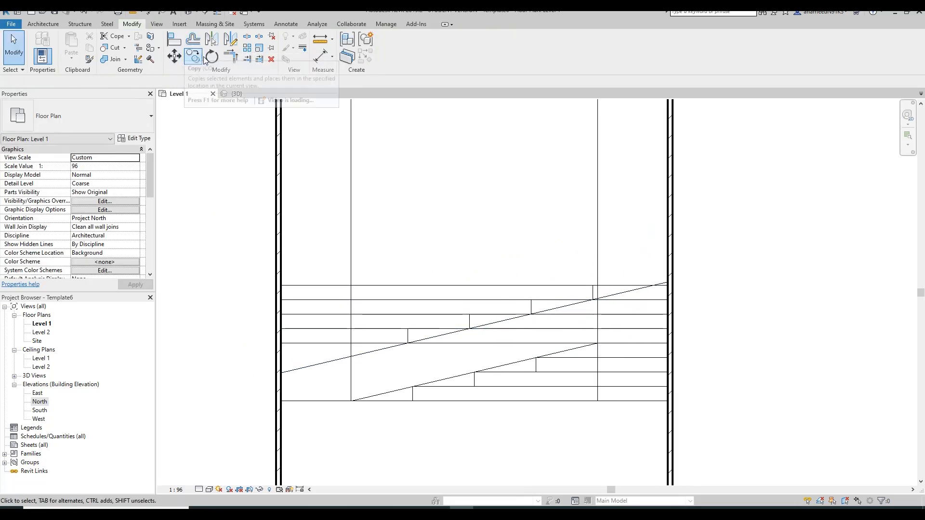
Try to trim the lowest of the five upper horizontal lines to a corner with the leftmost short vertical
click(231, 57)
click(407, 336)
click(384, 342)
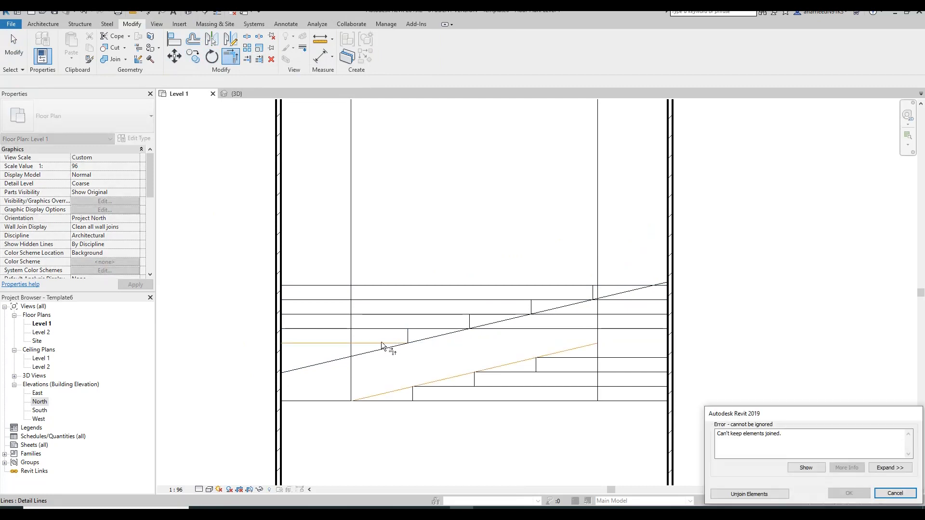
key(Escape)
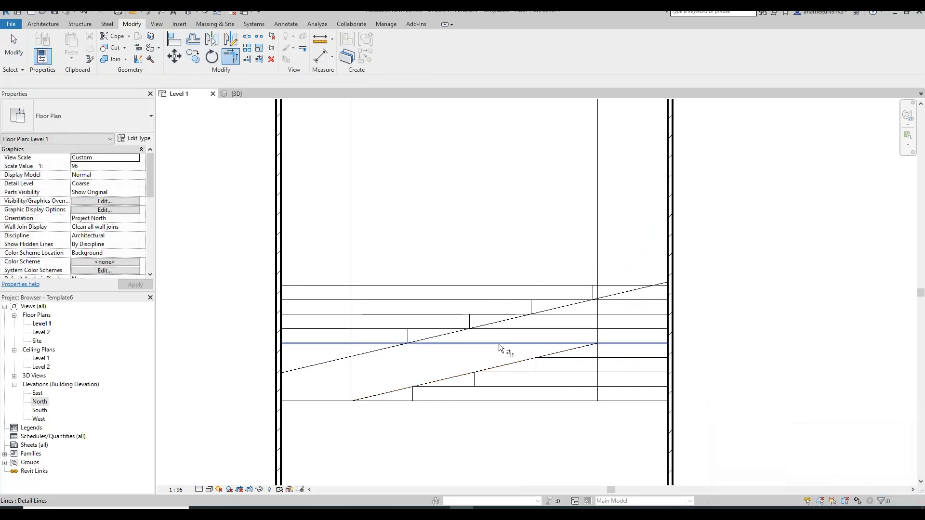
key(Escape)
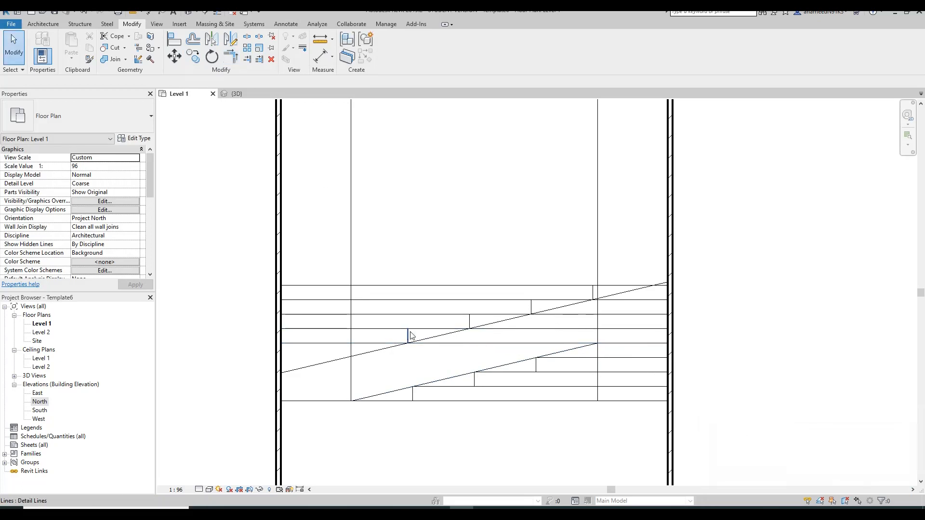
click(392, 343)
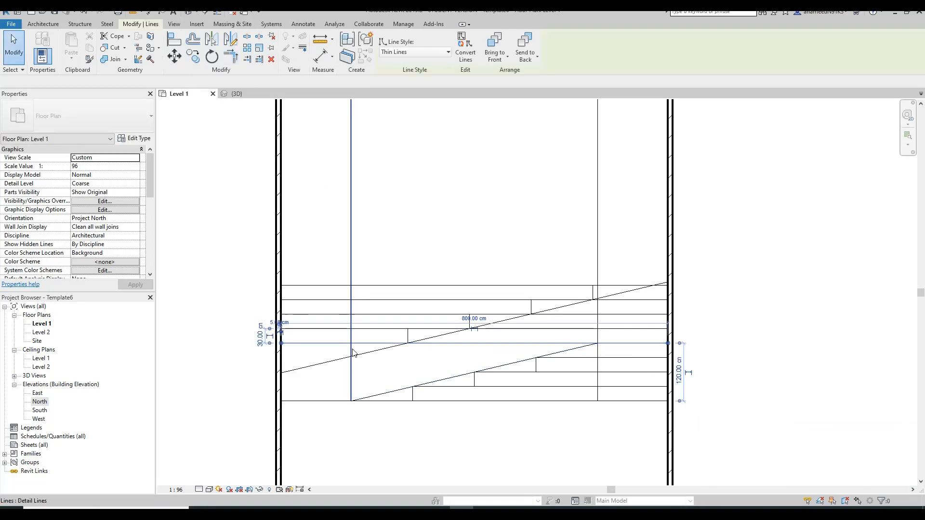
click(644, 351)
click(547, 342)
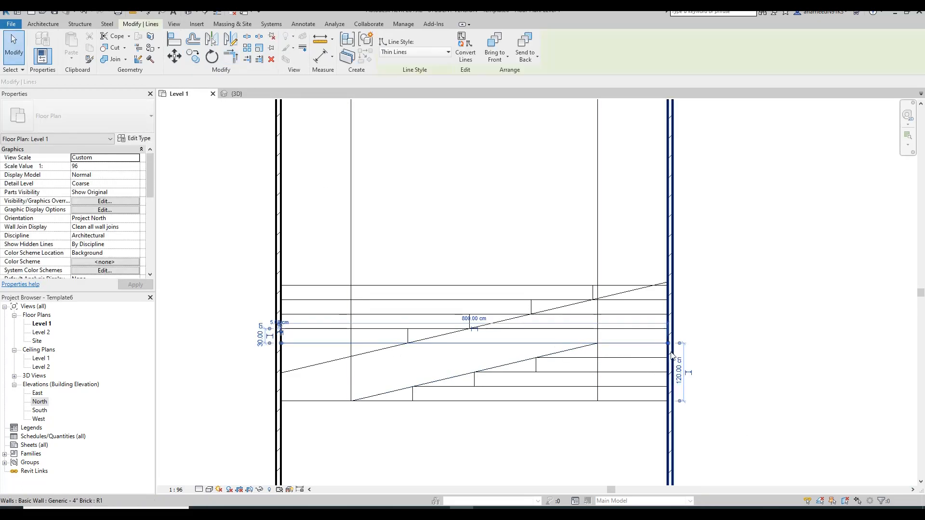
mouse_move(668, 344)
mouse_down()
mouse_move(564, 337)
mouse_move(668, 343)
mouse_up()
click(462, 352)
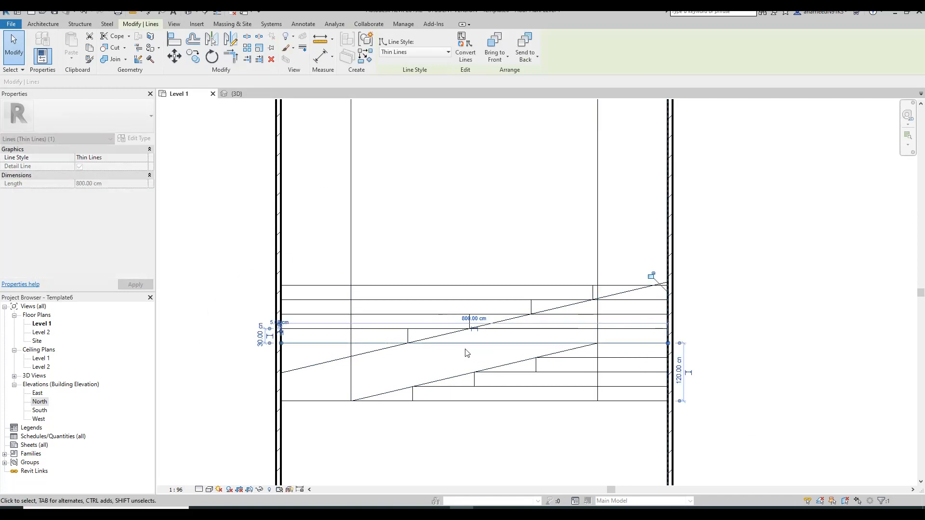
Trim the four horizontal lines to corners with the short verticals above the upper diagonal, unjoining elements and keeping the parts toward the left wall
click(231, 56)
click(407, 337)
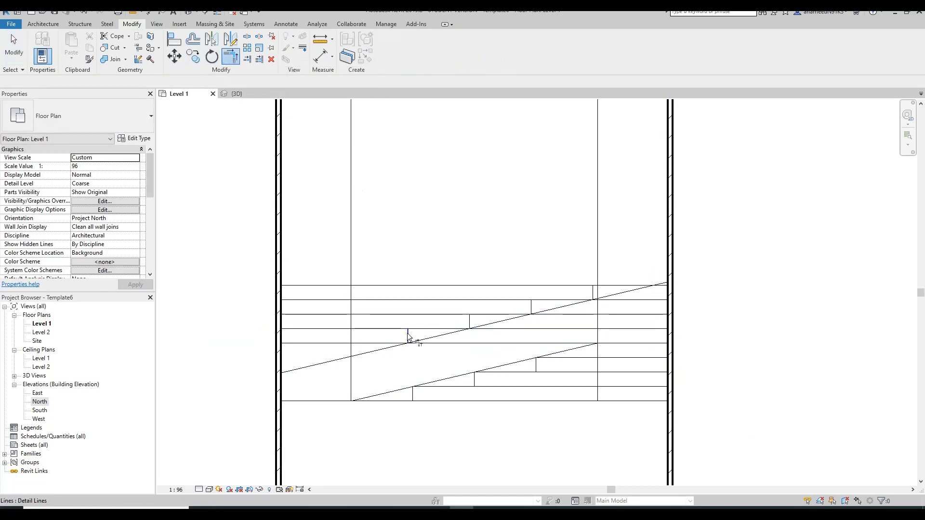
click(377, 343)
click(769, 495)
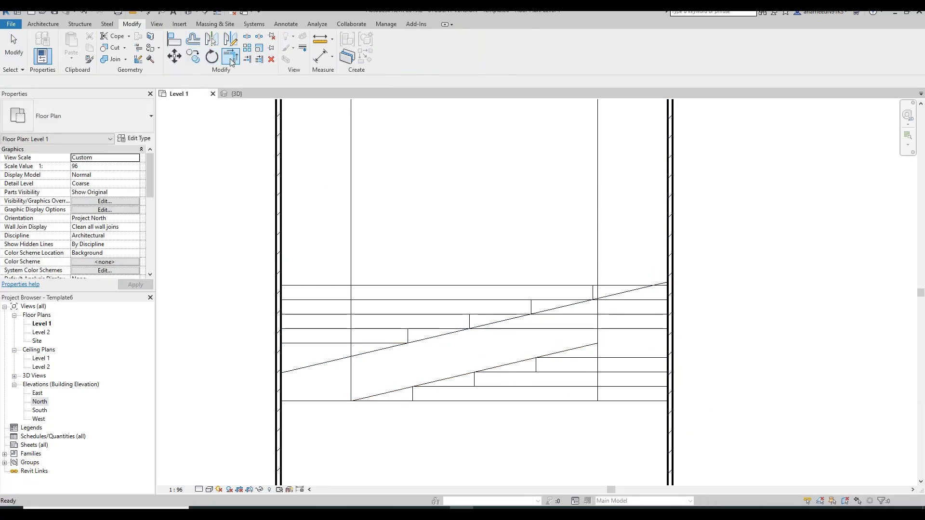
click(470, 320)
click(435, 329)
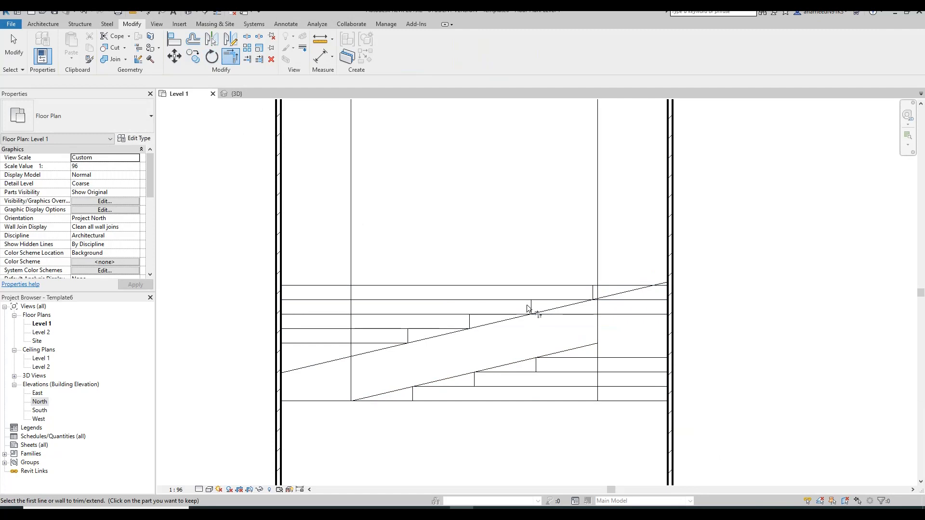
click(593, 290)
click(553, 300)
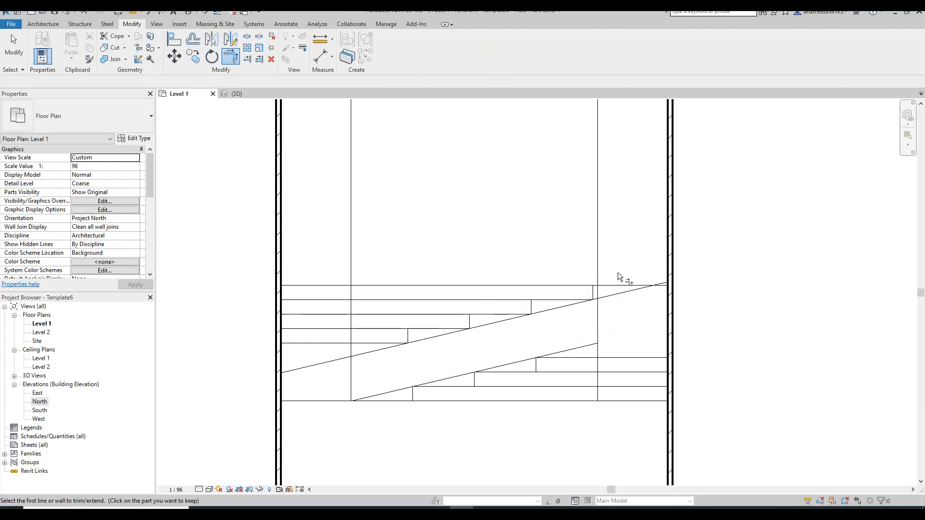
click(561, 300)
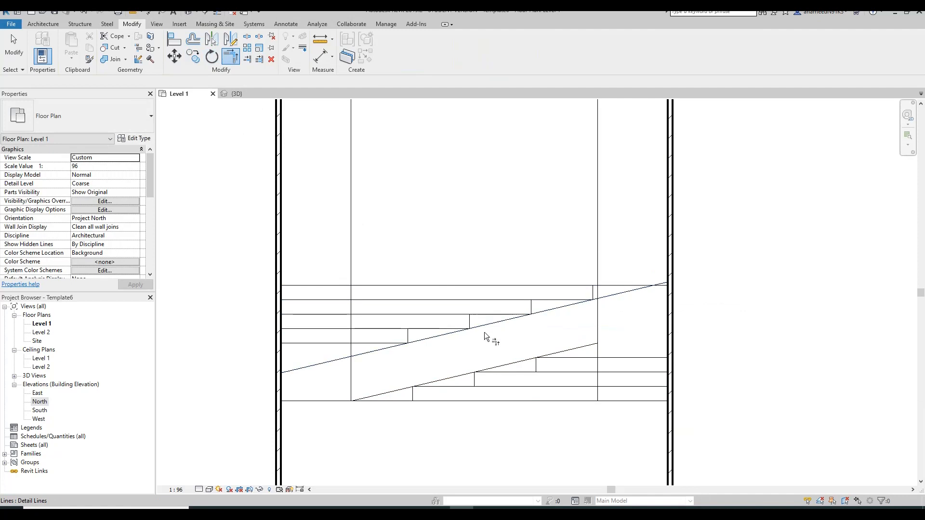
Shorten the upper diagonal line so its right end meets the foot of the rightmost short vertical, unjoining the elements
middle_drag(592, 305, 567, 318)
key(Escape)
click(596, 307)
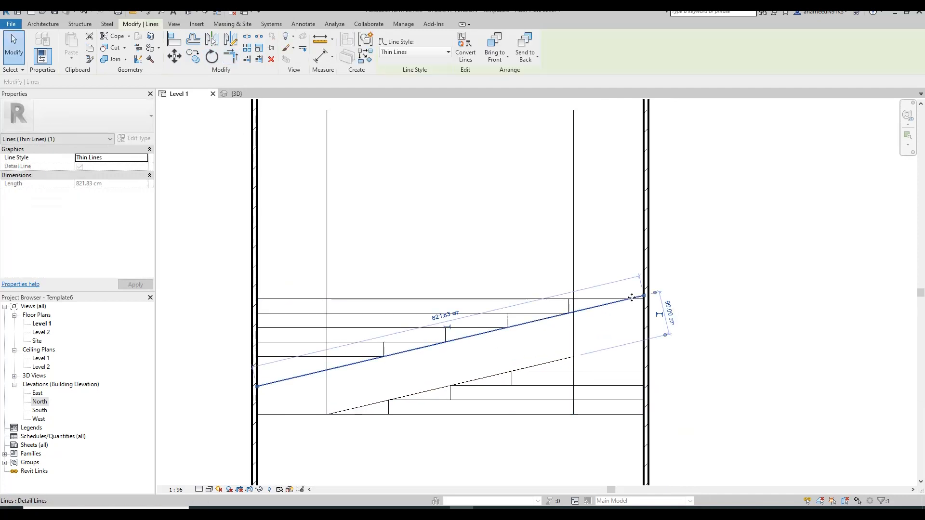
drag(644, 296, 568, 314)
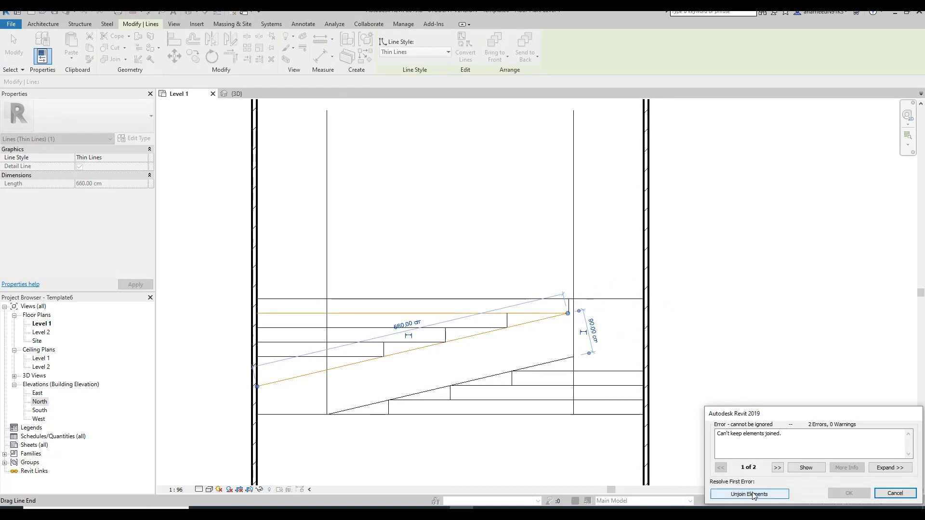
click(750, 495)
click(616, 302)
click(644, 299)
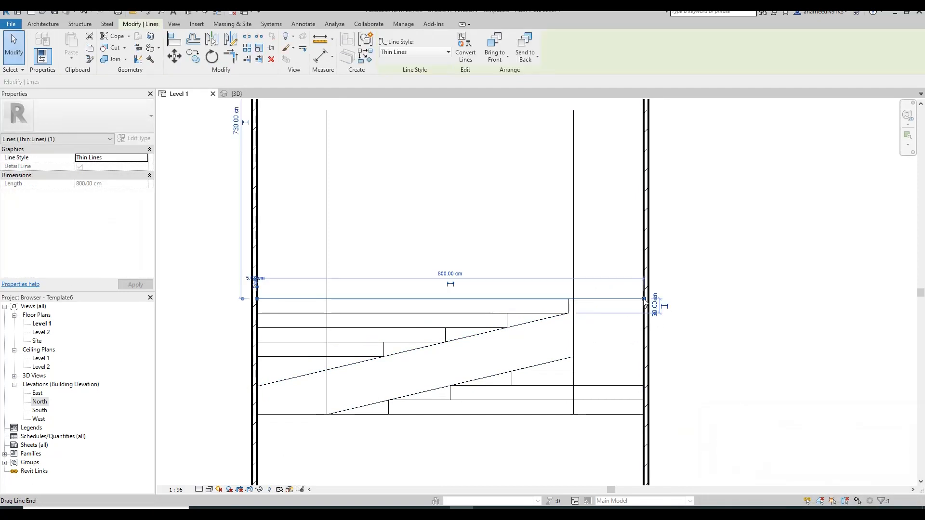
key(Escape)
Mirror a copy of both diagonals with their six short verticals and six horizontals about a horizontal axis through the midpoint of the rightmost upper vertical
scroll(554, 303, down, 2)
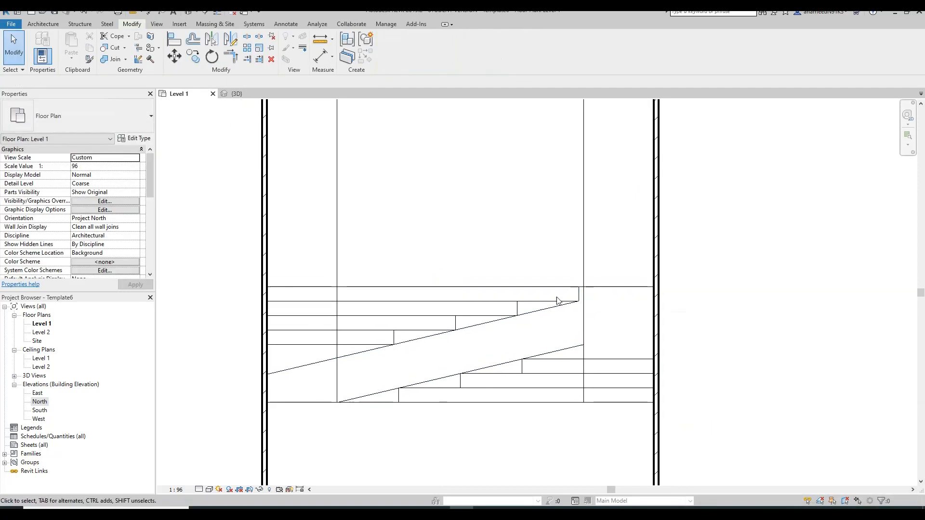
scroll(485, 330, down, 1)
scroll(438, 287, up, 2)
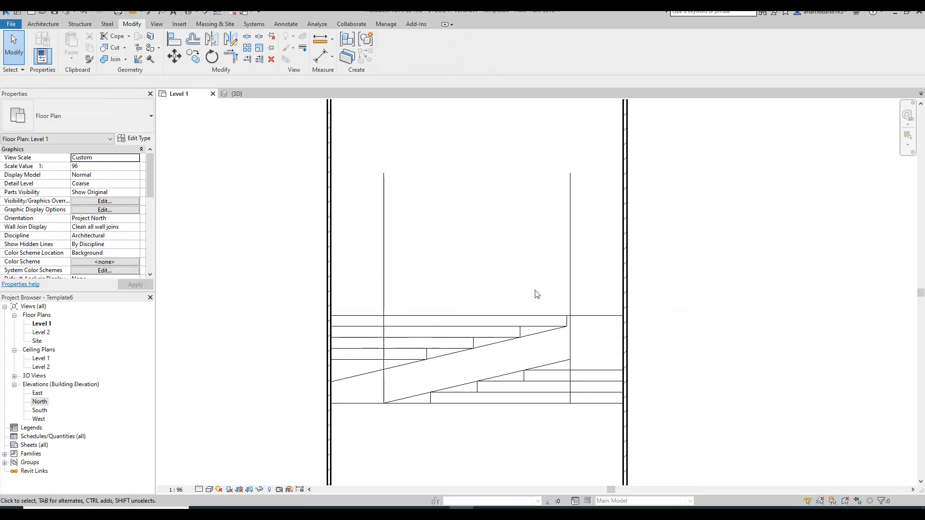
click(520, 331)
ctrl+click(474, 343)
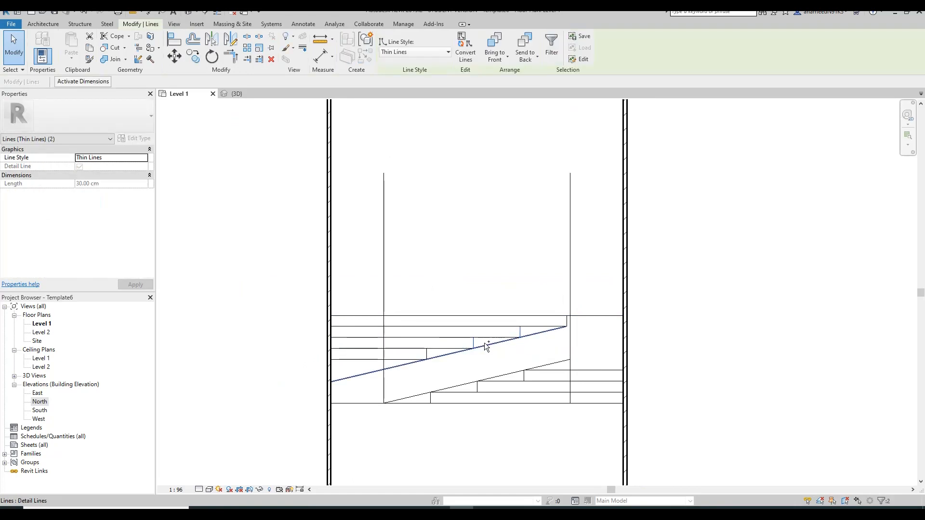
ctrl+click(482, 346)
ctrl+drag(447, 341, 390, 374)
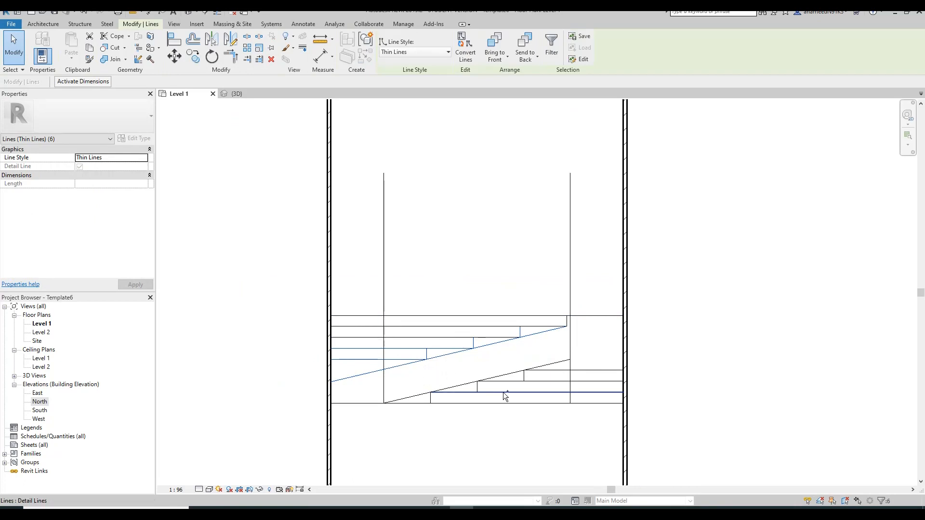
ctrl+drag(601, 357, 571, 400)
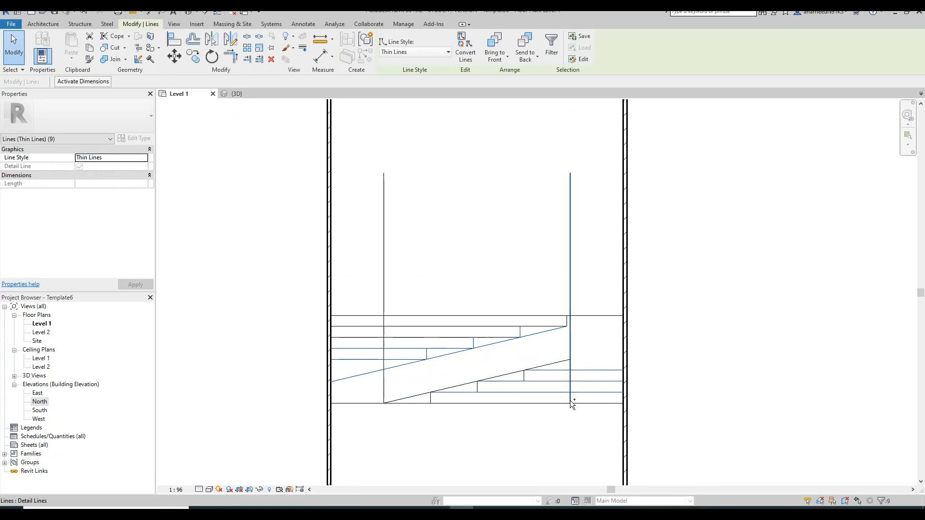
ctrl+click(548, 365)
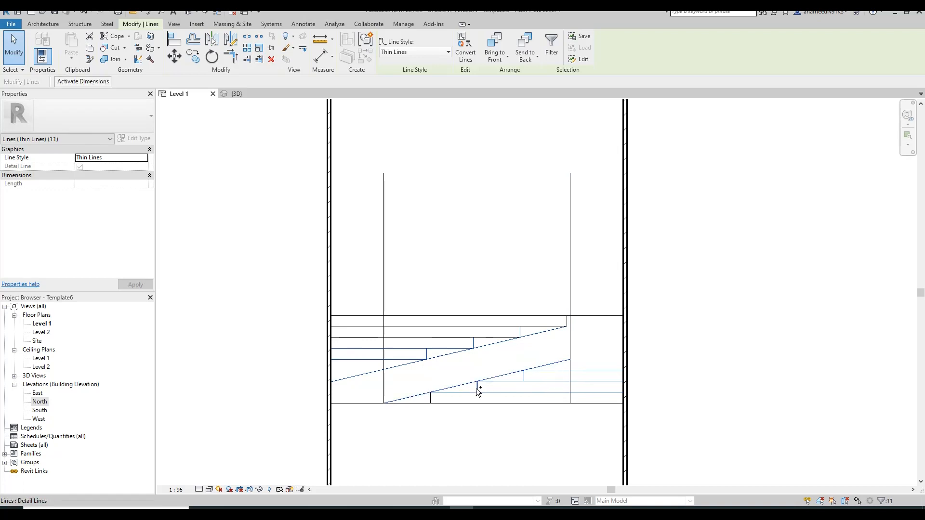
ctrl+click(430, 399)
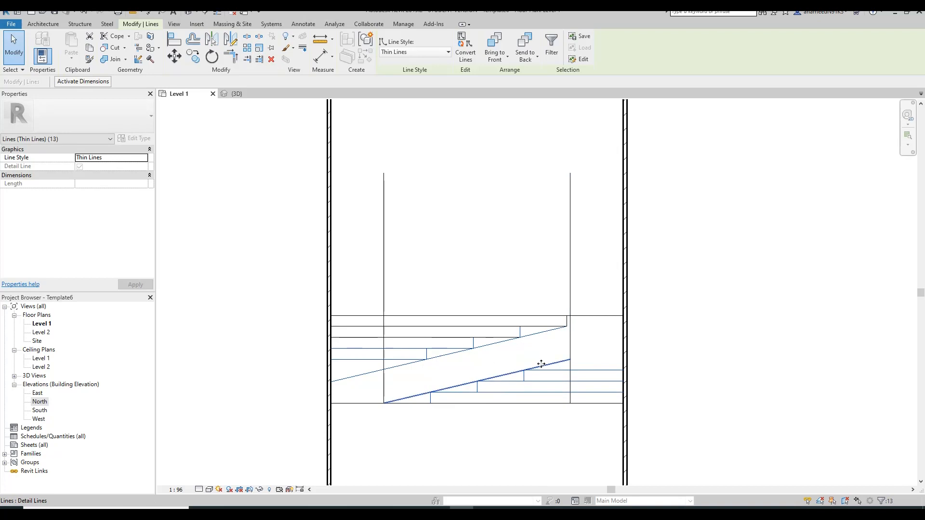
drag(551, 353, 463, 397)
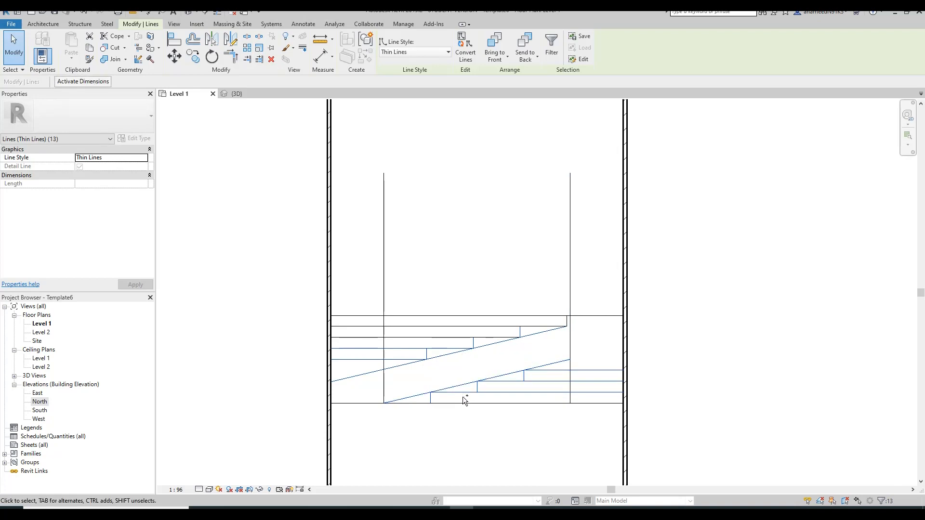
ctrl+click(486, 338)
scroll(551, 362, up, 1)
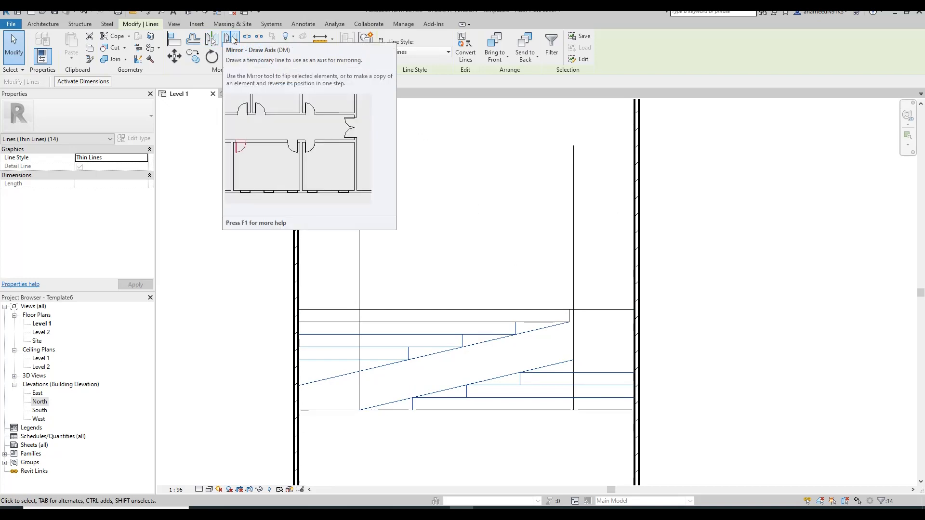
click(232, 40)
click(574, 360)
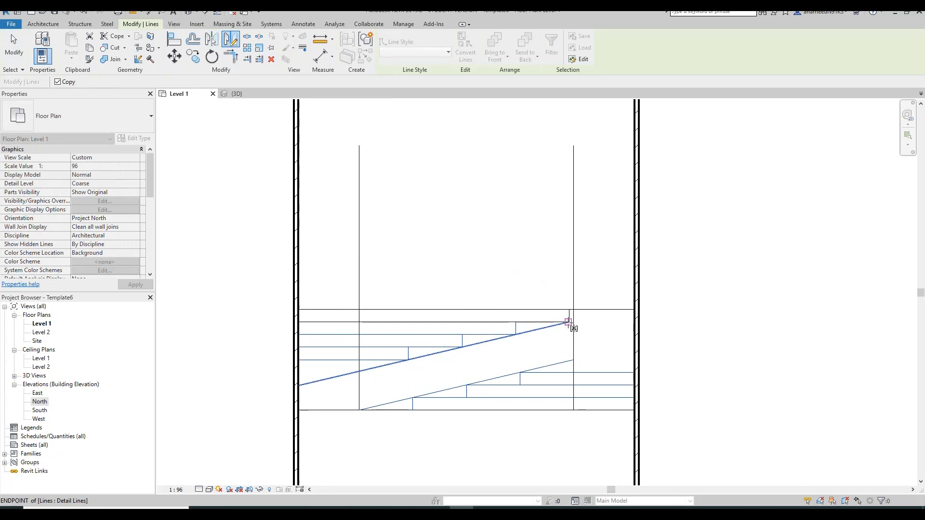
click(569, 317)
click(716, 316)
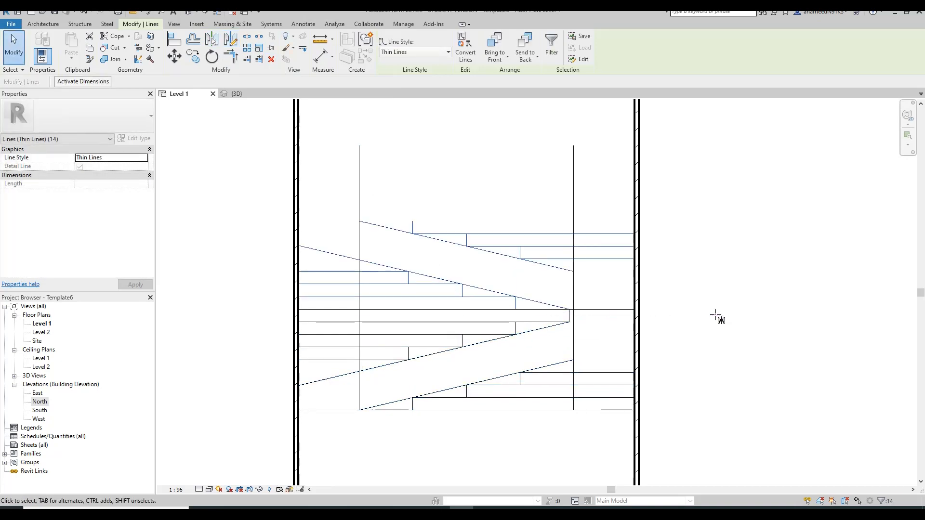
click(716, 318)
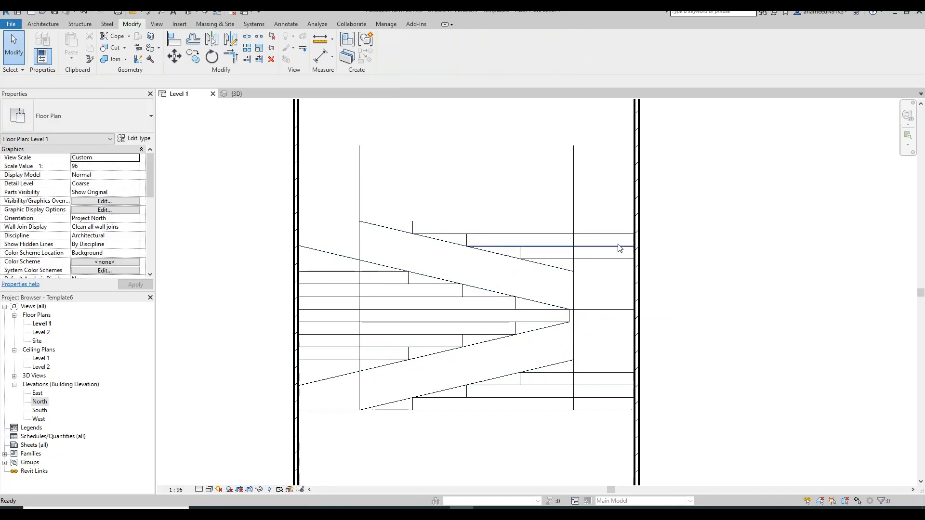
Draw a horizontal detail line from the top of the upper flight's leftmost short vertical to the right wall
key(d)
key(l)
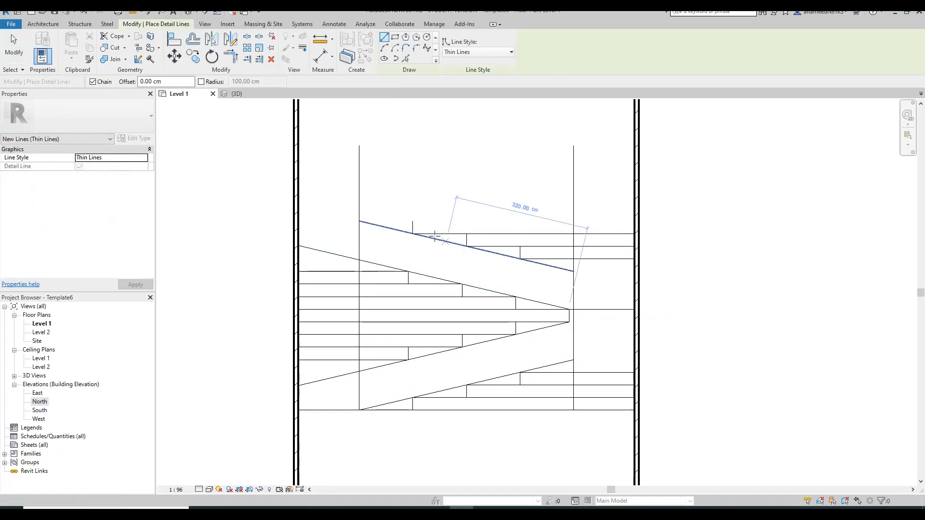
click(412, 221)
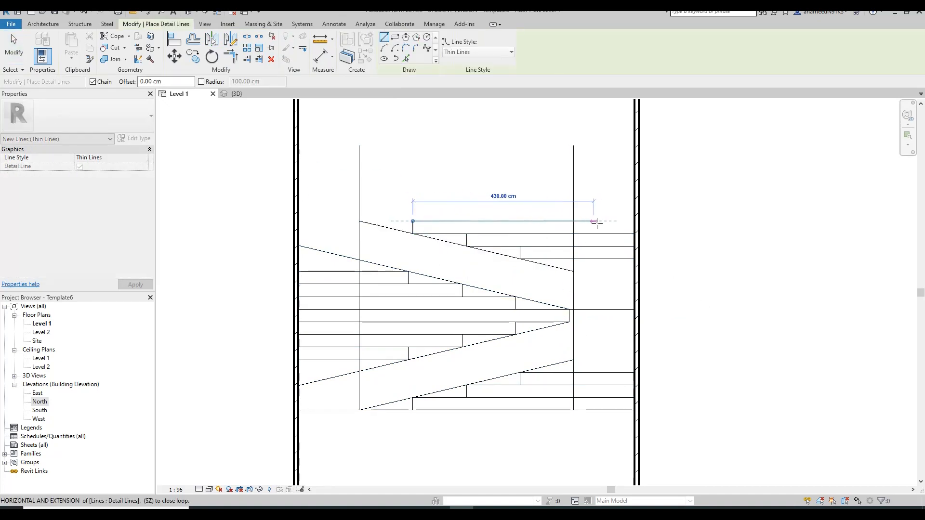
click(636, 221)
key(Escape)
key(Escape)
middle_drag(726, 309, 725, 295)
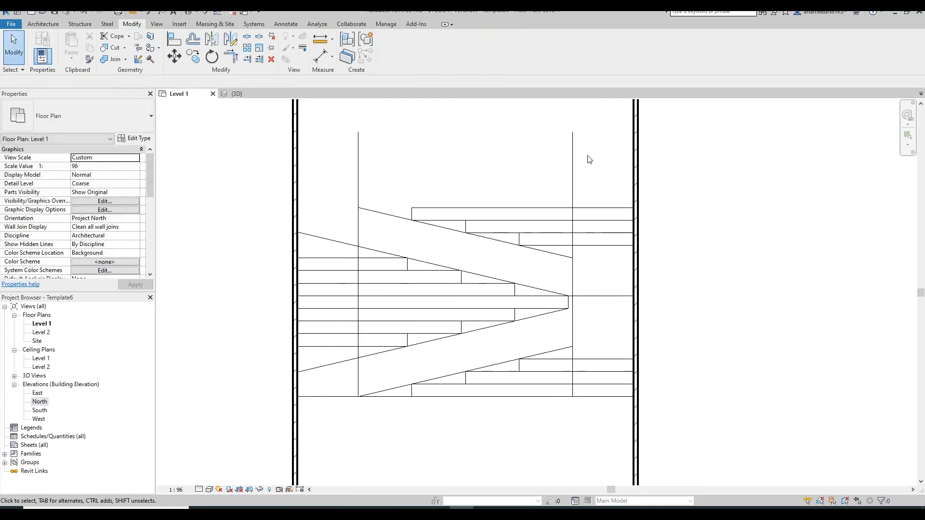
Delete the right-hand long vertical guide and draw horizontal detail lines from the right ends of both outer diagonals to the right wall
click(573, 163)
key(Delete)
key(d)
key(l)
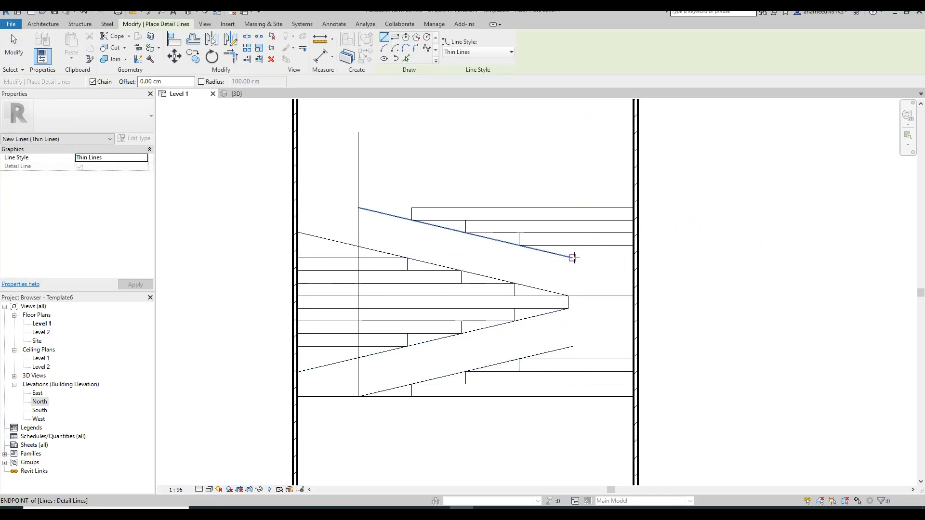
click(633, 259)
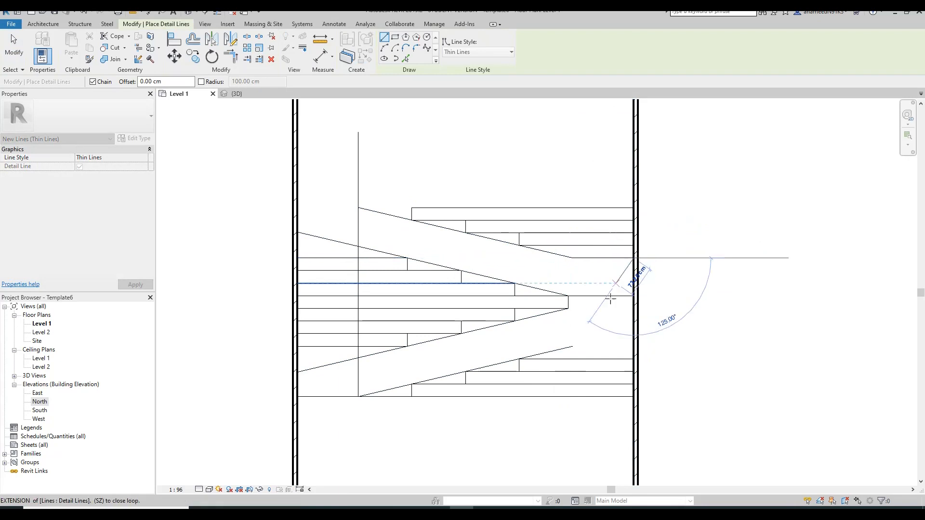
key(Escape)
click(572, 347)
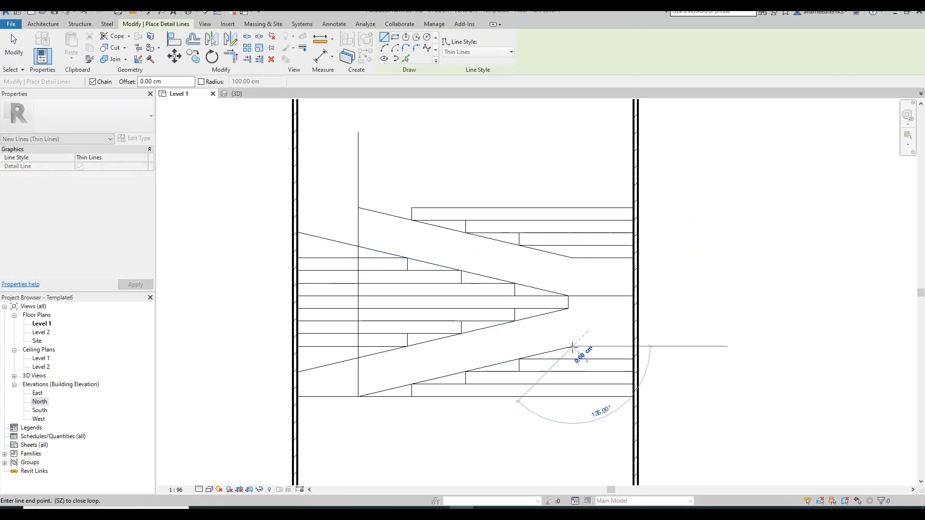
key(Escape)
click(569, 308)
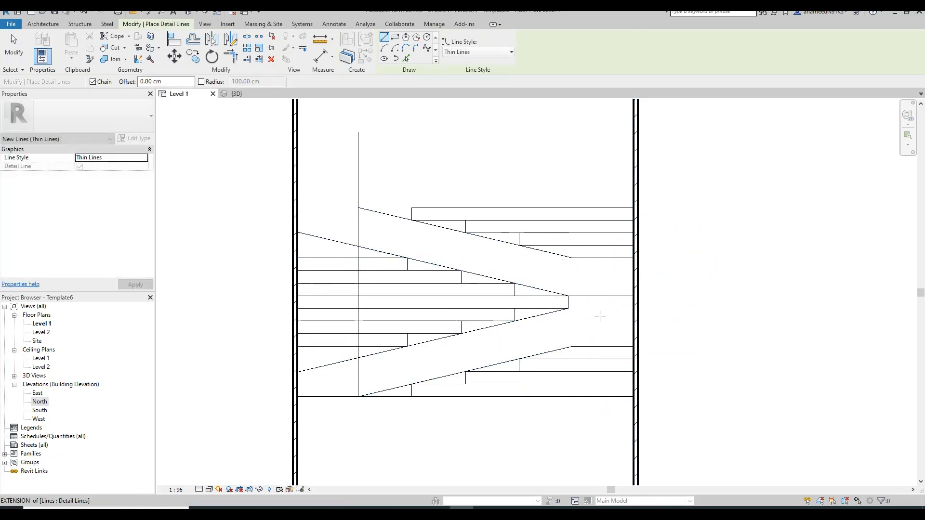
middle_drag(698, 331, 686, 304)
key(Escape)
scroll(557, 325, down, 2)
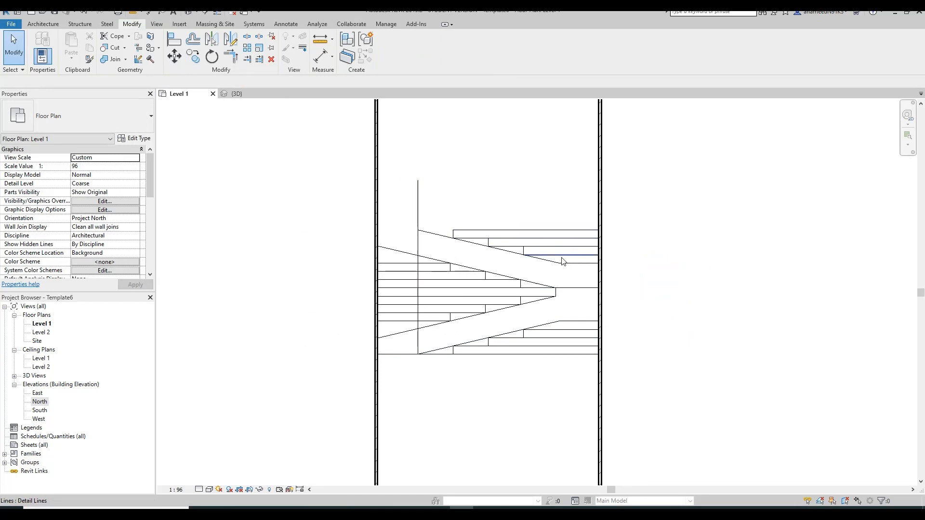
scroll(559, 374, up, 1)
middle_drag(572, 374, 618, 382)
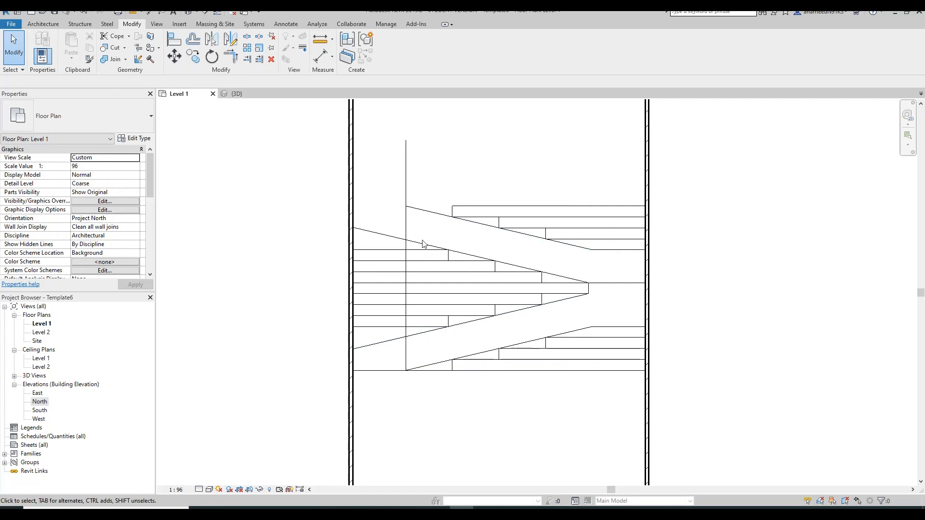
middle_drag(765, 268, 649, 267)
scroll(679, 274, down, 3)
scroll(615, 279, up, 2)
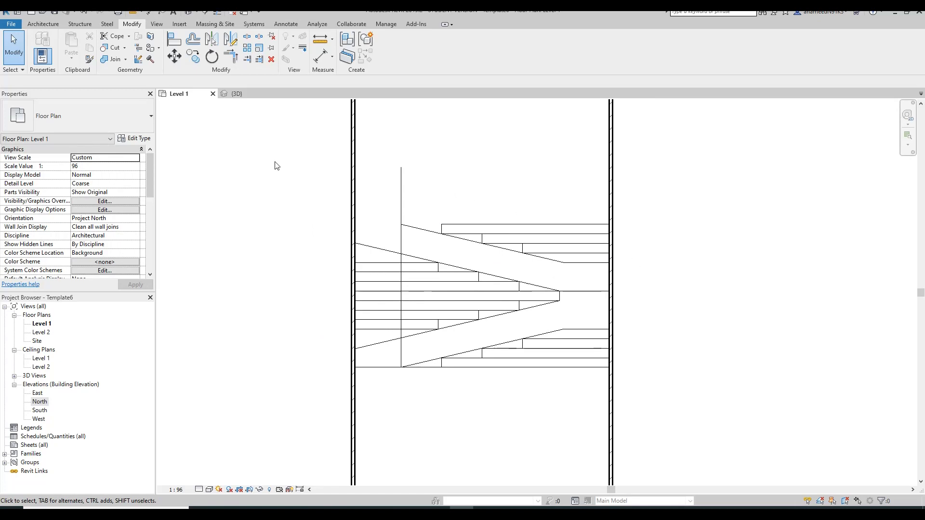
Start a new stair using the Cast-In-Place Stair type Monolithic Stair
click(43, 24)
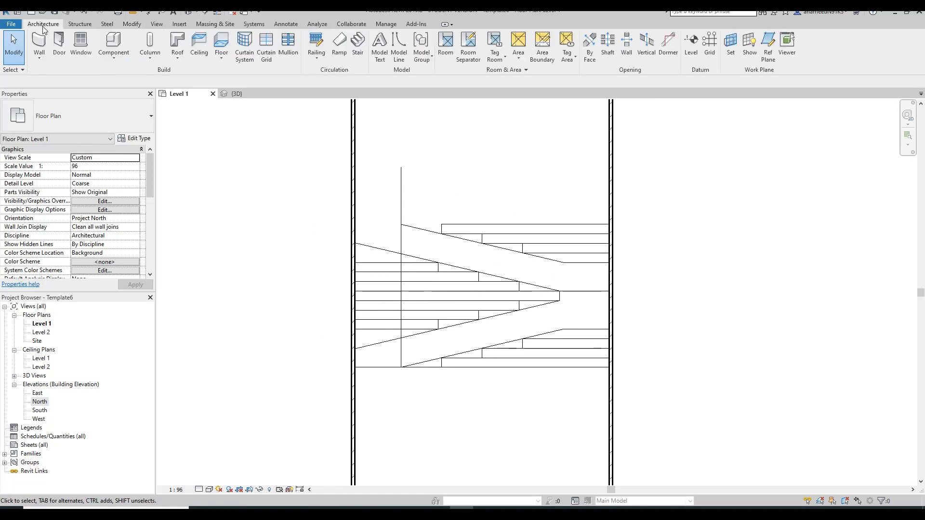
click(358, 48)
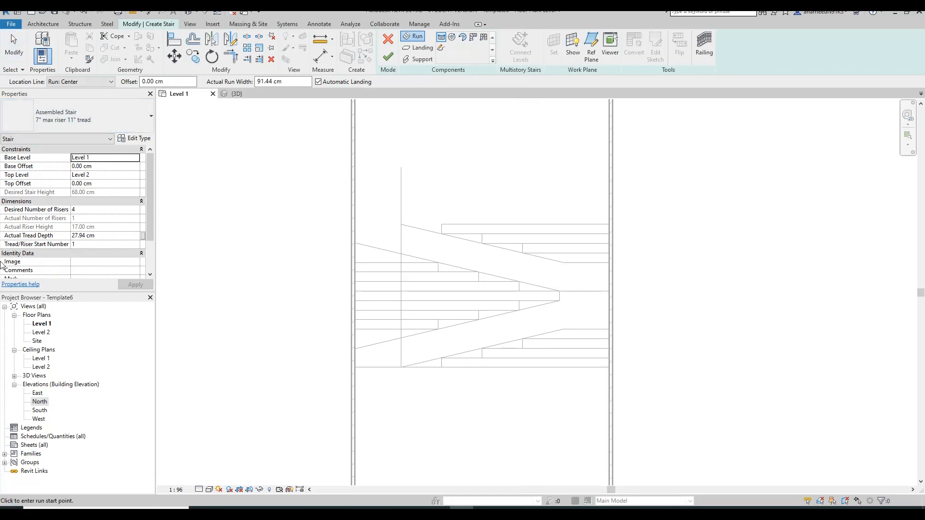
click(141, 118)
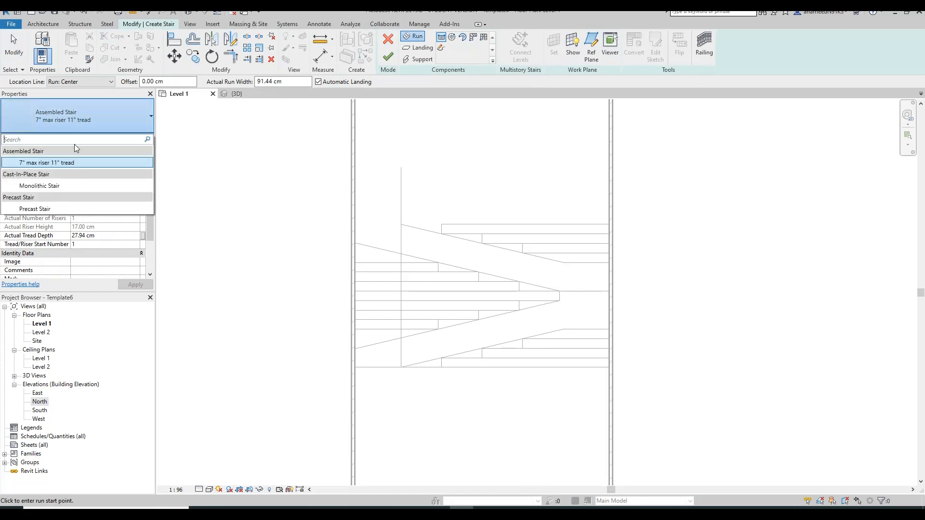
click(48, 184)
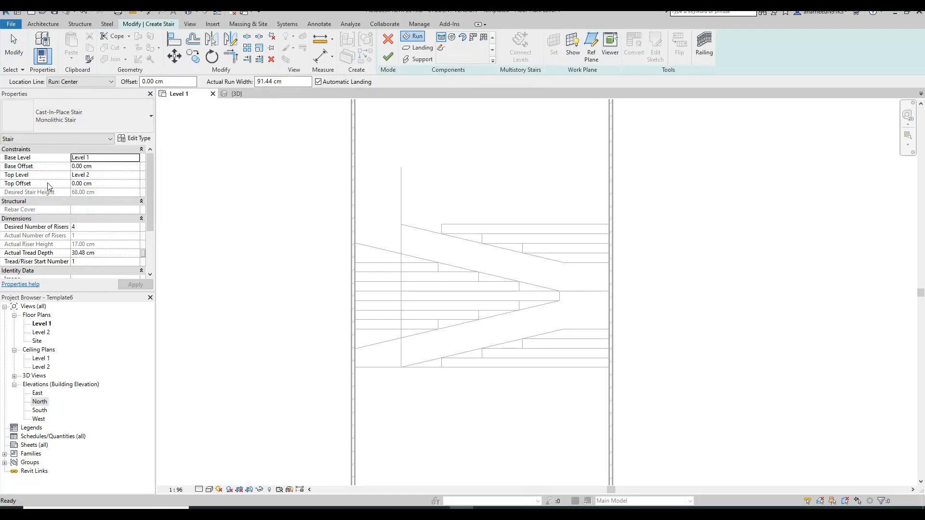
click(99, 161)
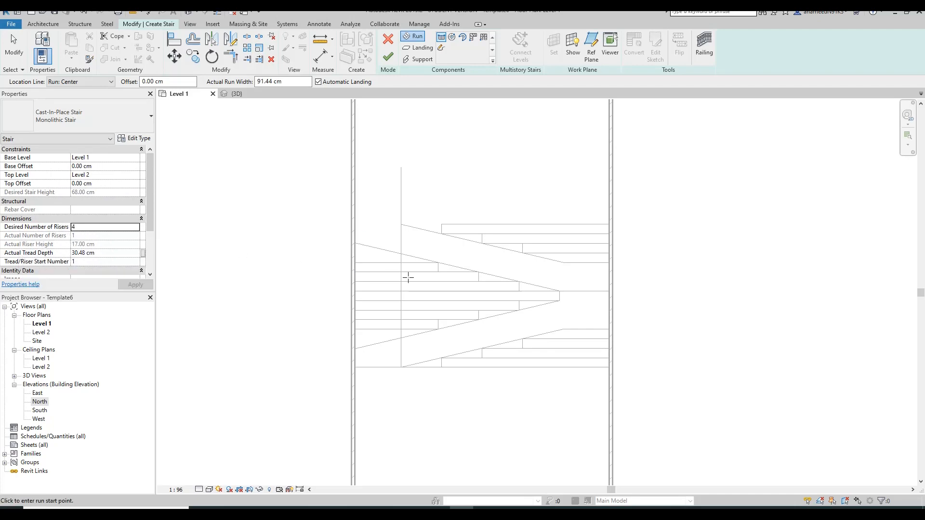
Begin a sketched run and trace its stepped left boundary over the lower right flight's guide lines, from the baseline up to the diagonal's end
click(441, 48)
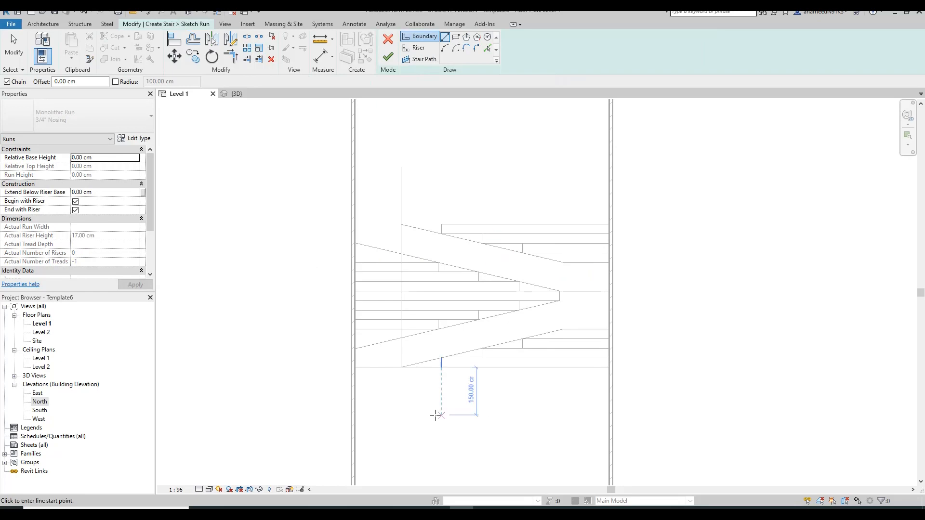
scroll(438, 385, up, 2)
click(451, 329)
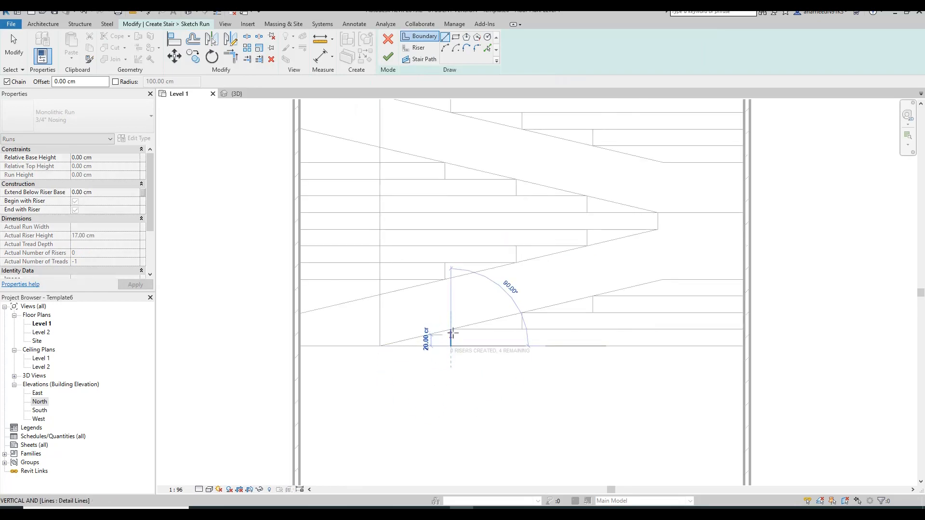
click(522, 330)
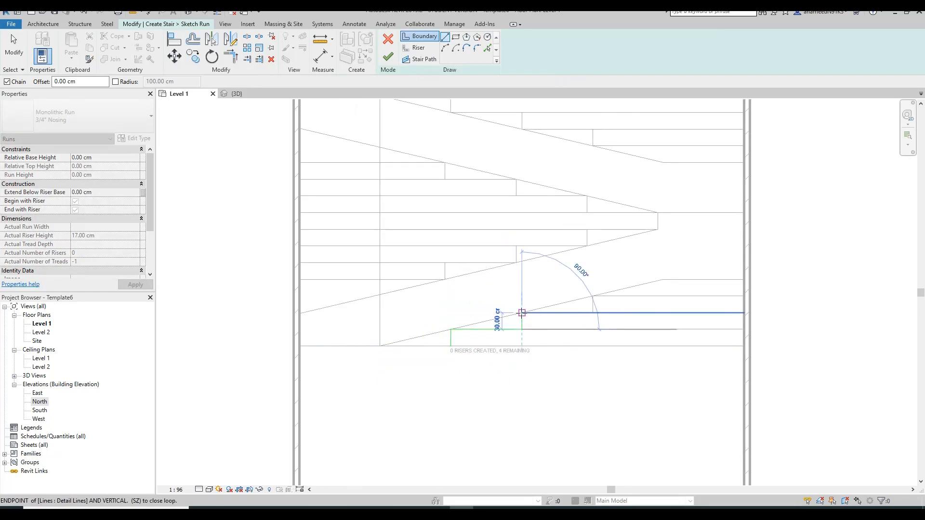
click(522, 313)
click(593, 313)
click(592, 297)
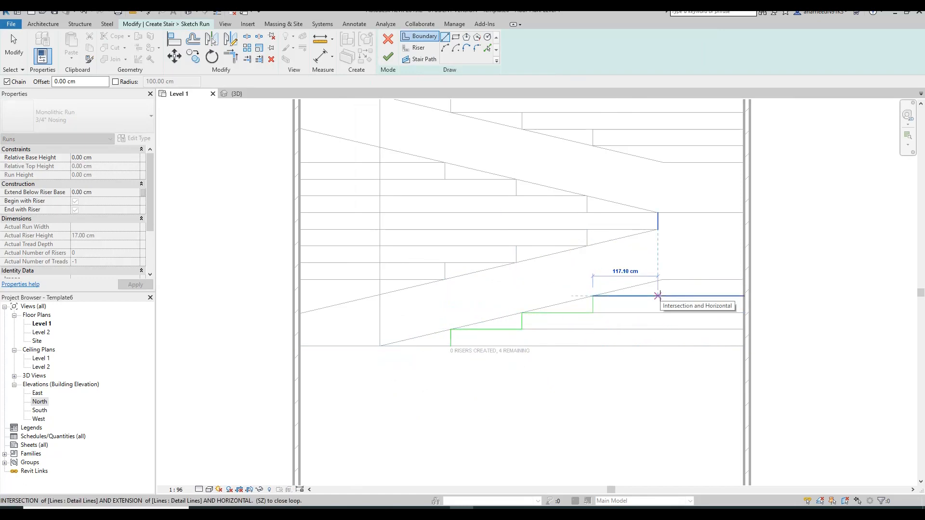
click(658, 296)
click(658, 281)
middle_drag(679, 315, 606, 316)
key(Escape)
key(Escape)
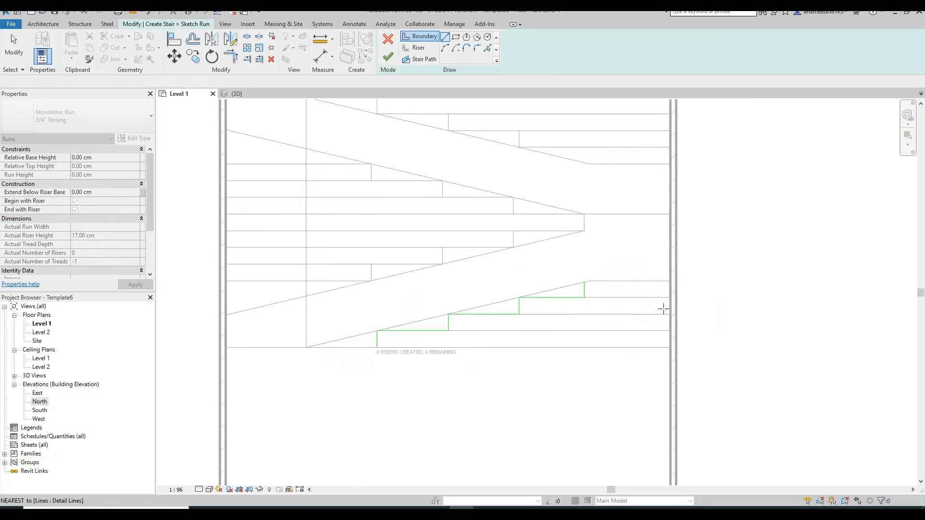
Sketch the run's straight right boundary along the right wall's inner face, from the flight's top guide line down to the baseline
scroll(670, 281, up, 2)
click(670, 281)
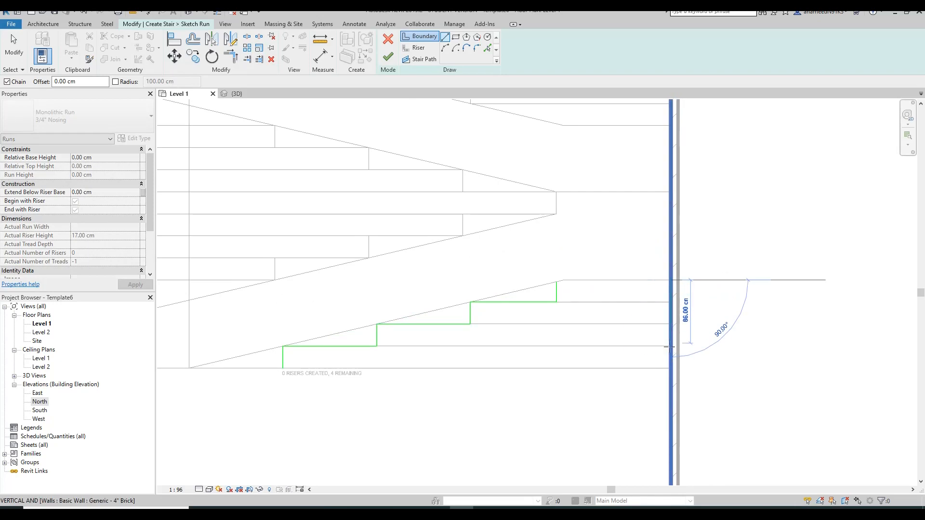
click(670, 369)
key(Escape)
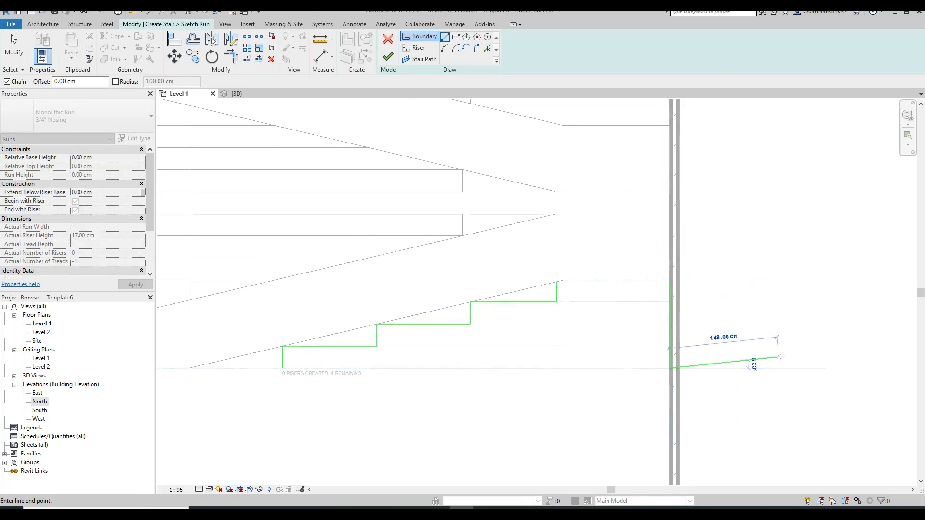
scroll(742, 338, down, 2)
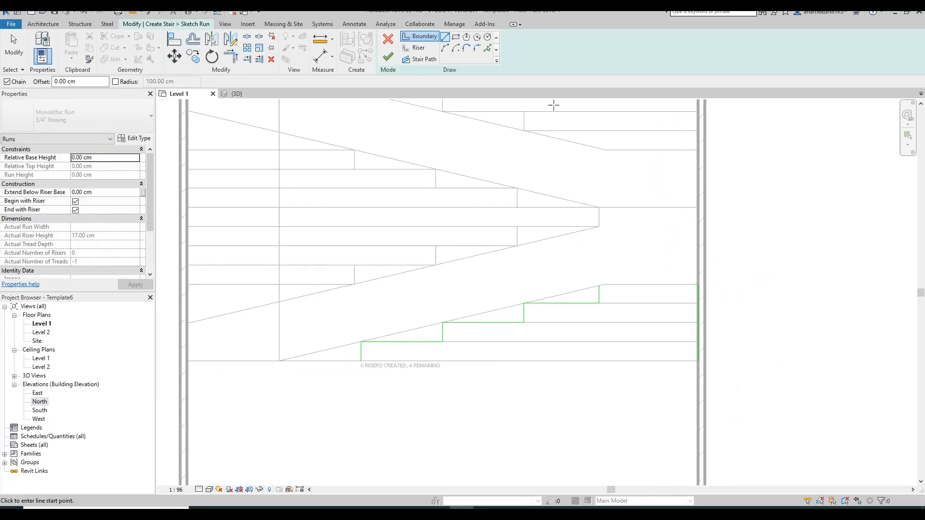
Sketch five horizontal riser lines across the lower right flight, one at each tread guide, spanning from the stepped boundary to the right wall
click(419, 48)
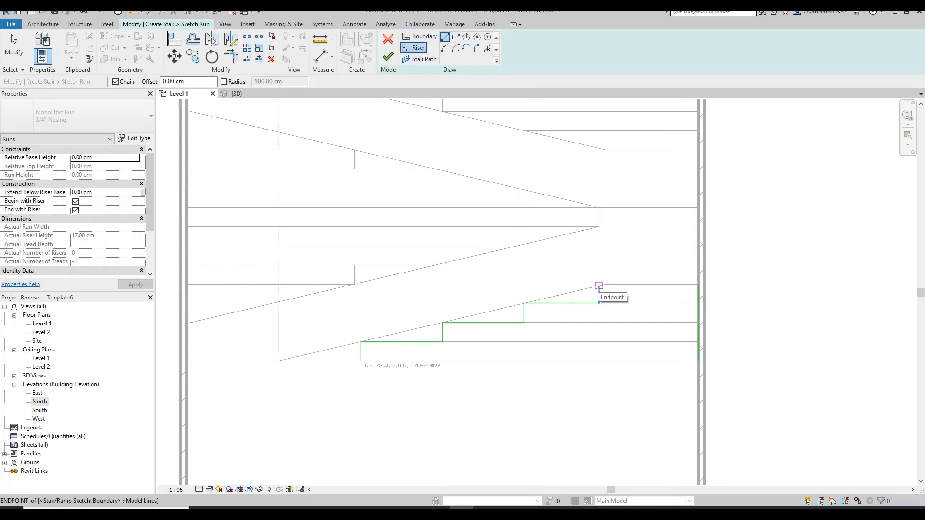
click(599, 285)
scroll(644, 285, up, 2)
click(716, 285)
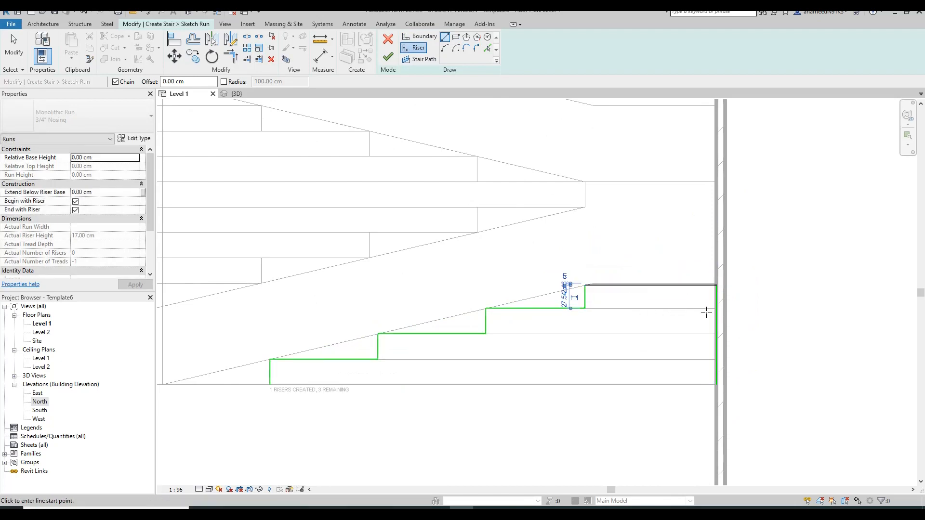
click(716, 309)
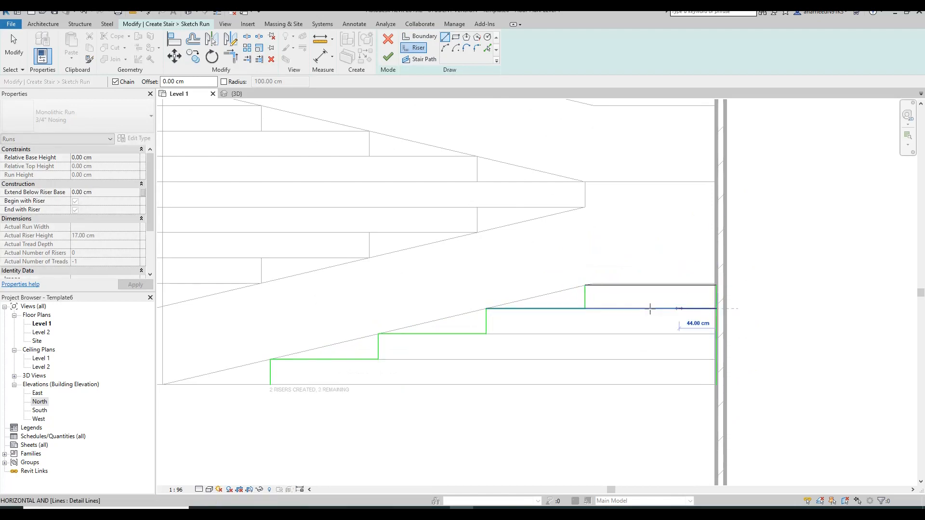
click(584, 308)
click(487, 334)
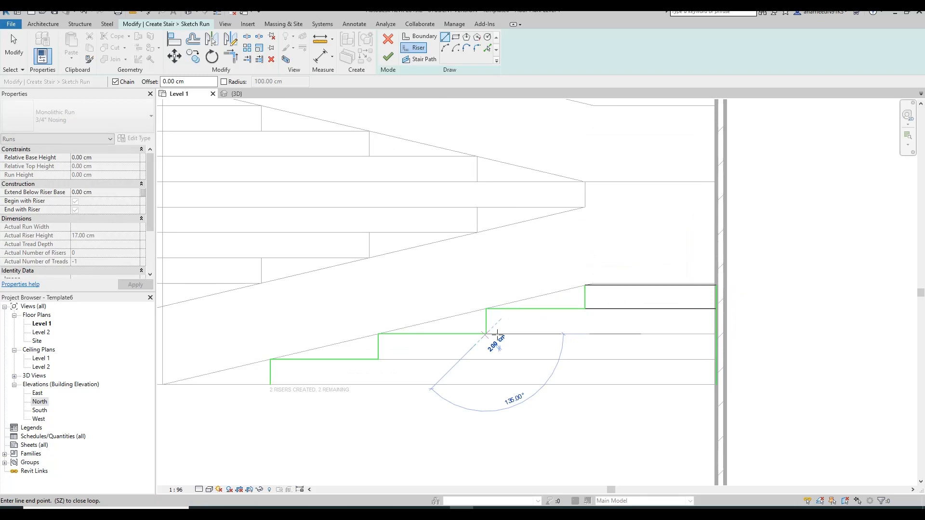
click(701, 334)
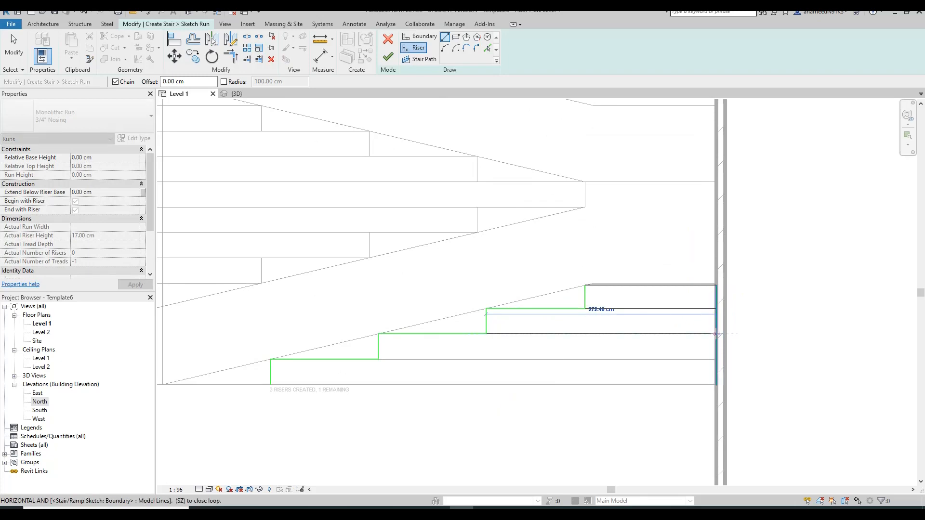
click(378, 360)
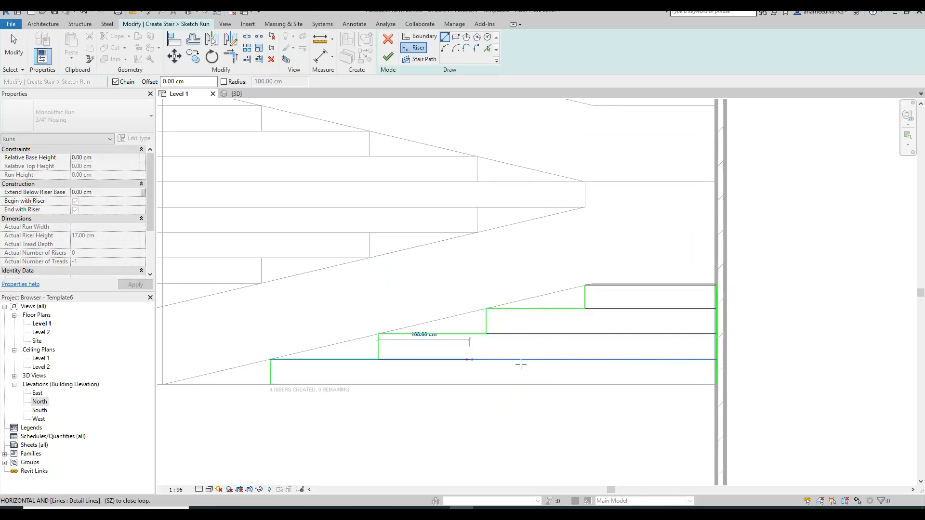
click(717, 360)
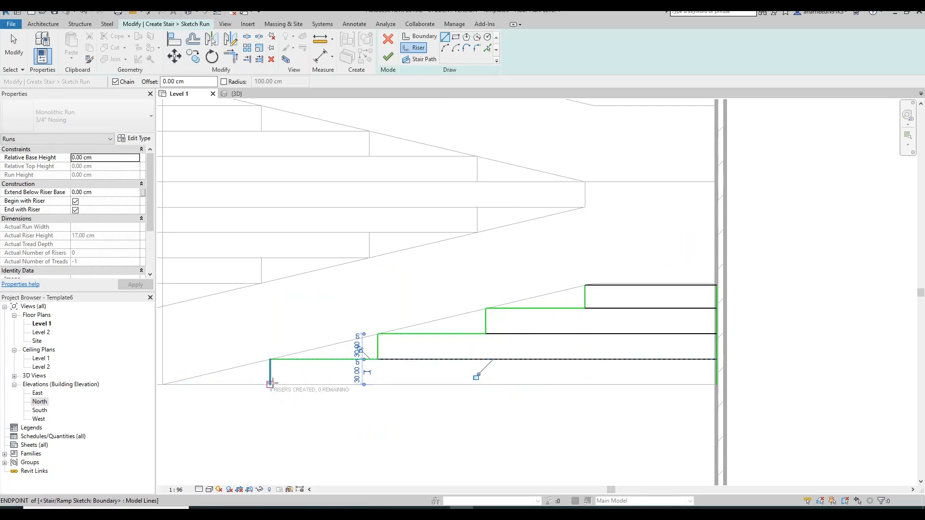
click(270, 384)
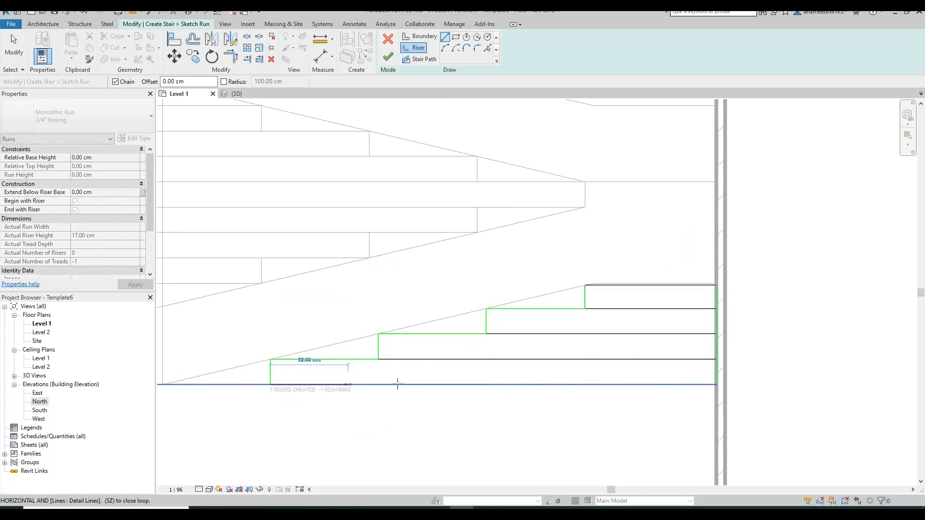
click(717, 384)
scroll(559, 375, down, 2)
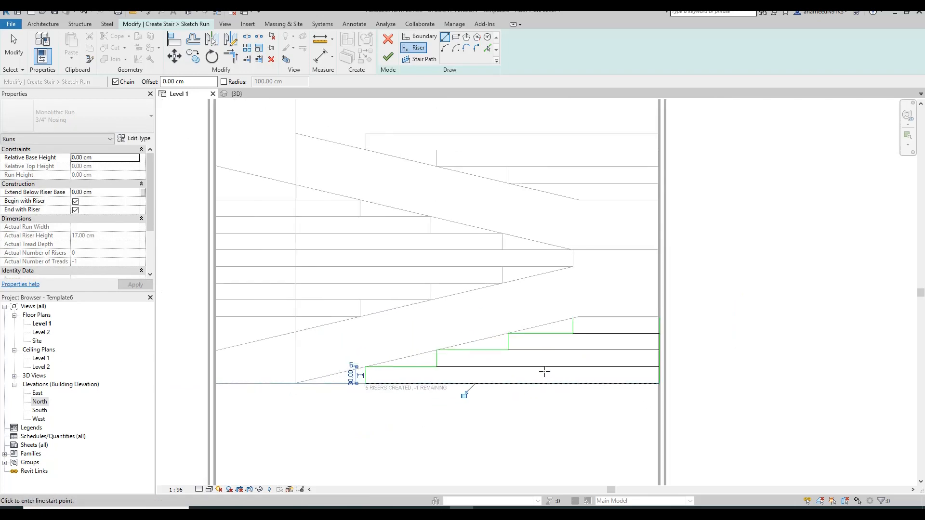
Sketch a vertical stair path from the middle of the uppermost riser down to the lowest riser
click(420, 59)
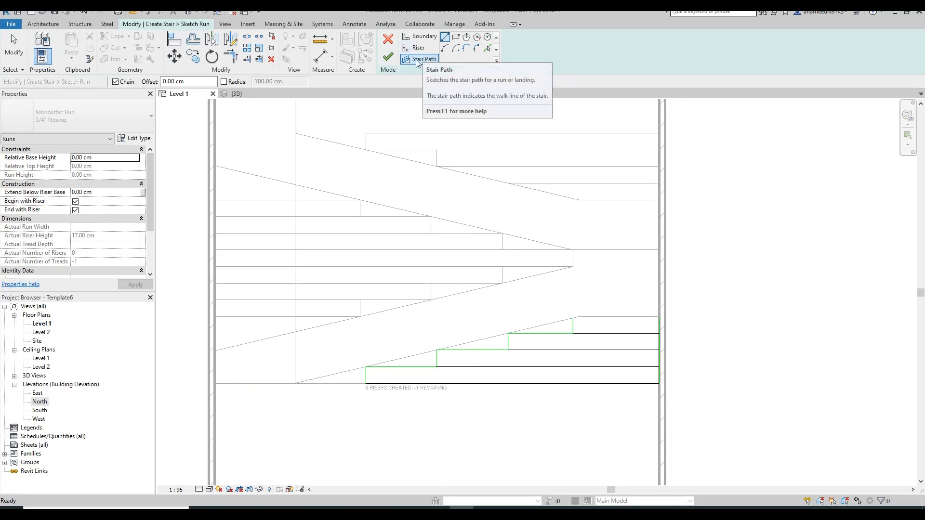
click(416, 60)
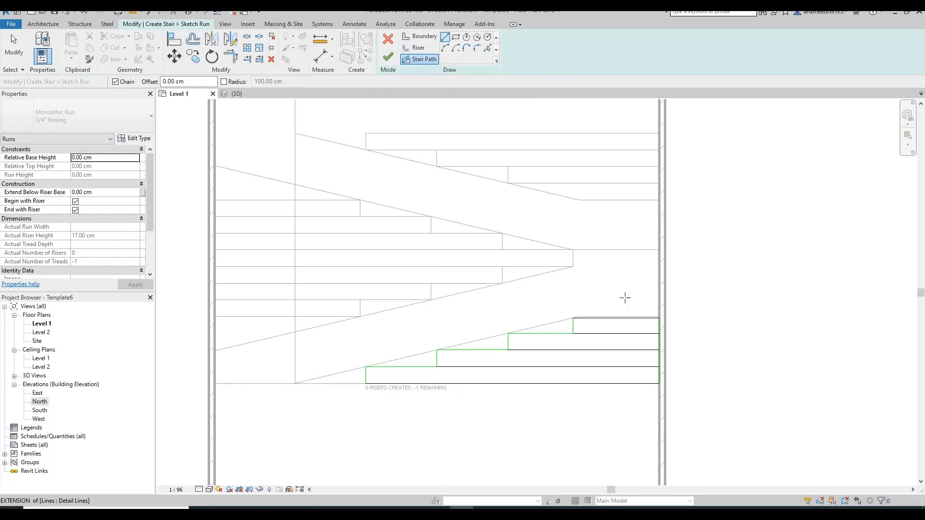
click(617, 318)
click(617, 384)
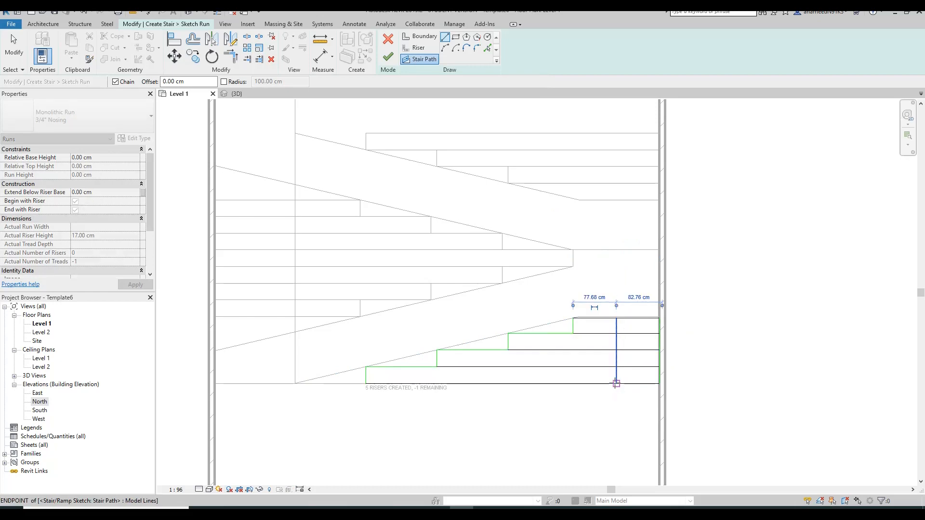
Finish the sketched run and the lower right stair, and dismiss the resulting warning
click(391, 60)
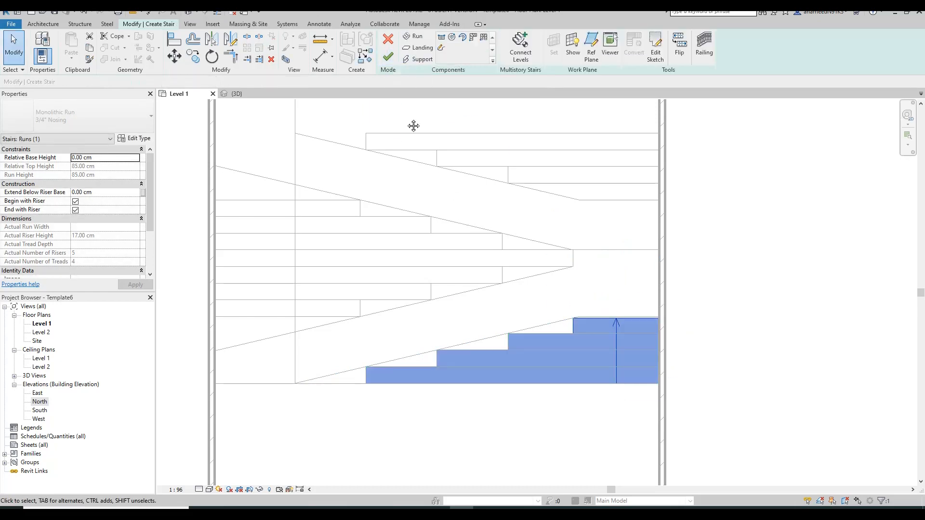
click(391, 60)
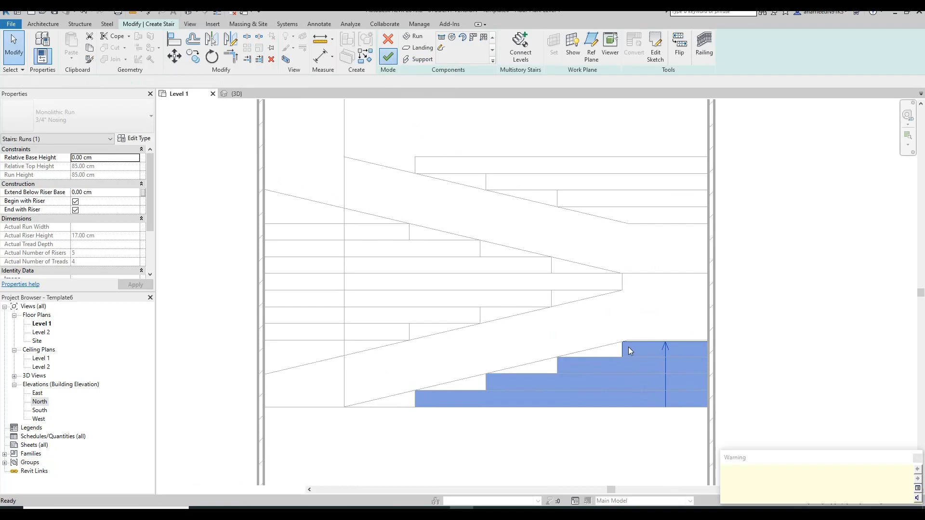
click(917, 458)
middle_drag(577, 412, 513, 348)
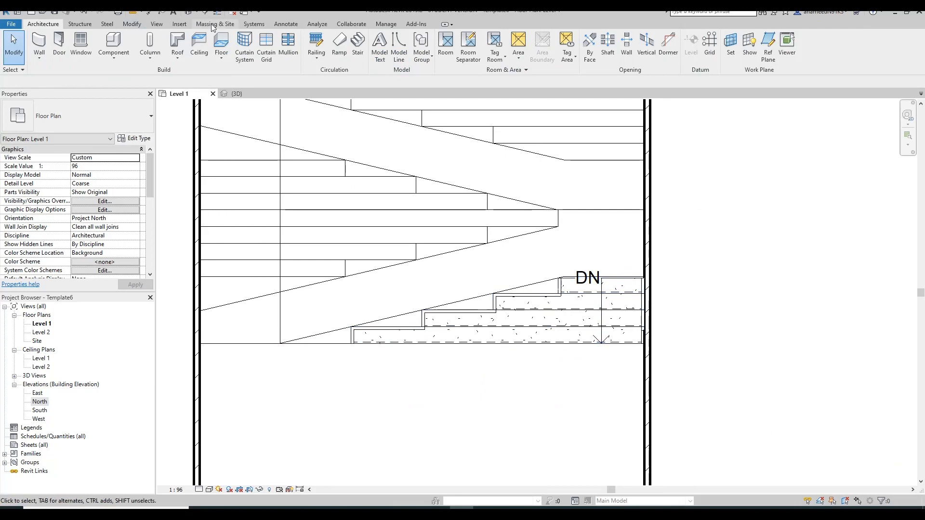
In the 3D view, delete the railing along the stair's stepped side
click(236, 94)
scroll(440, 314, up, 3)
click(908, 198)
drag(528, 278, 500, 244)
scroll(500, 247, up, 3)
key(Escape)
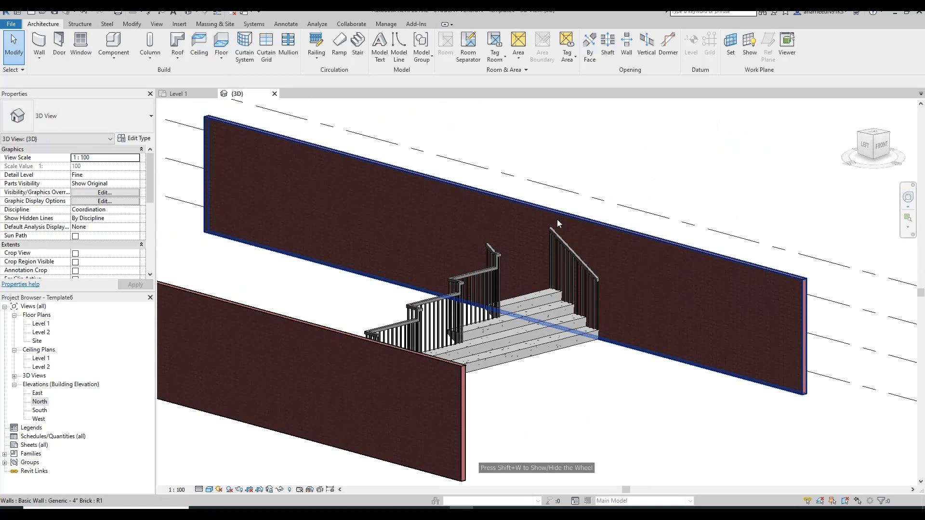
click(496, 257)
key(Delete)
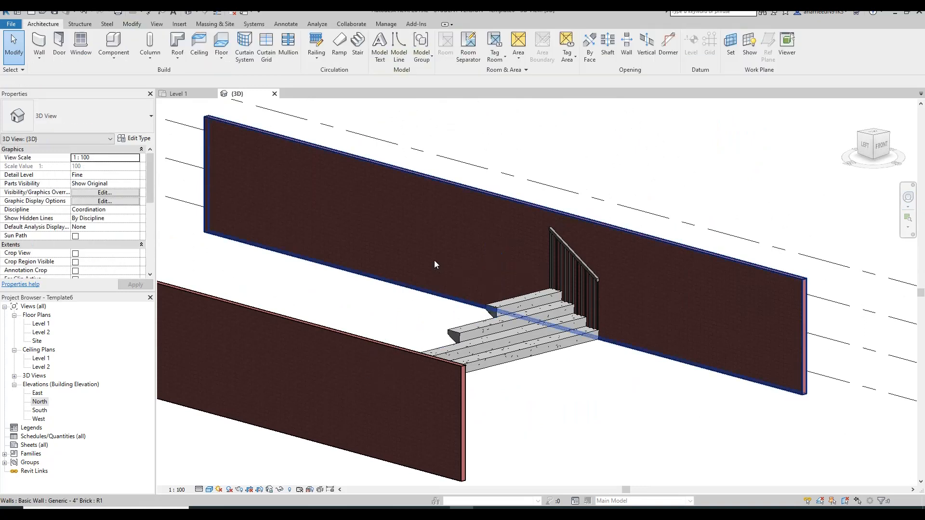
key(shift+w)
drag(615, 262, 433, 249)
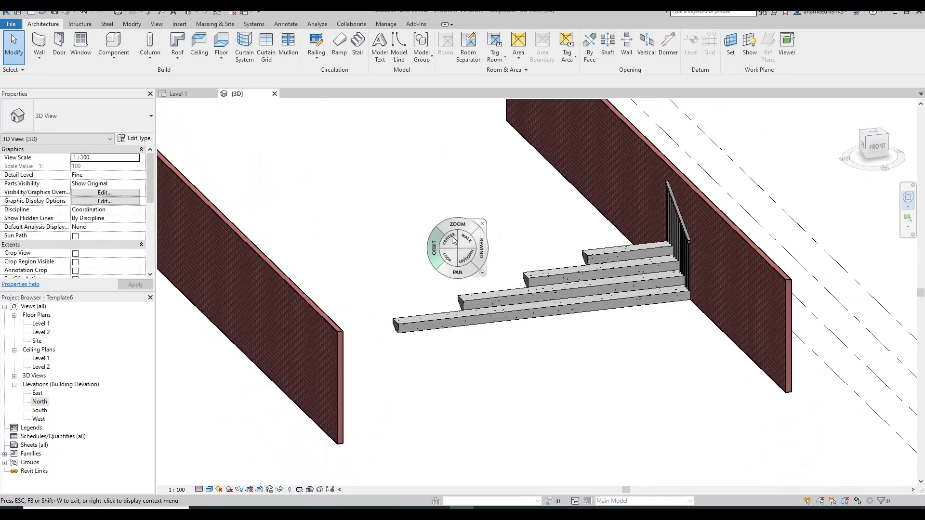
click(486, 225)
On Level 1, begin a new floor using the Generic - 12" type
click(206, 95)
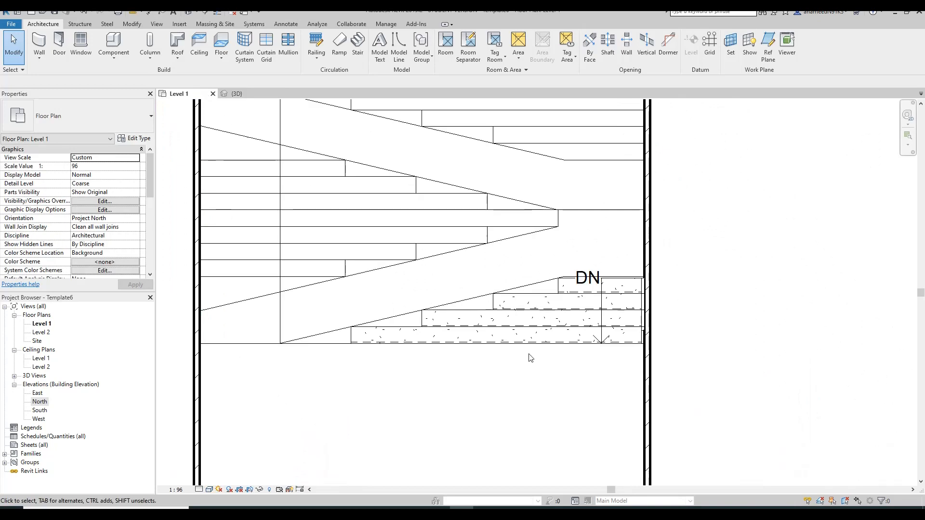
scroll(359, 286, down, 1)
middle_drag(439, 337, 429, 305)
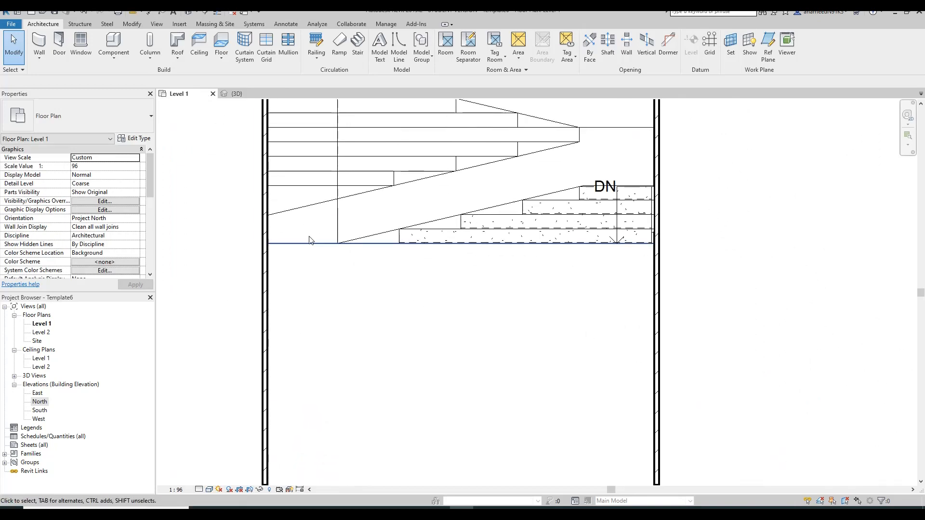
middle_drag(626, 146, 617, 260)
middle_drag(397, 179, 415, 243)
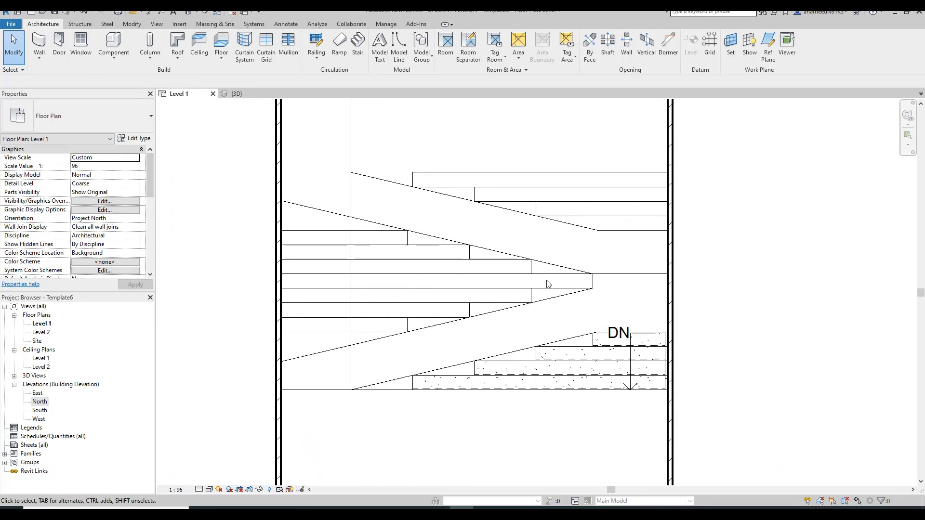
middle_drag(547, 287, 548, 235)
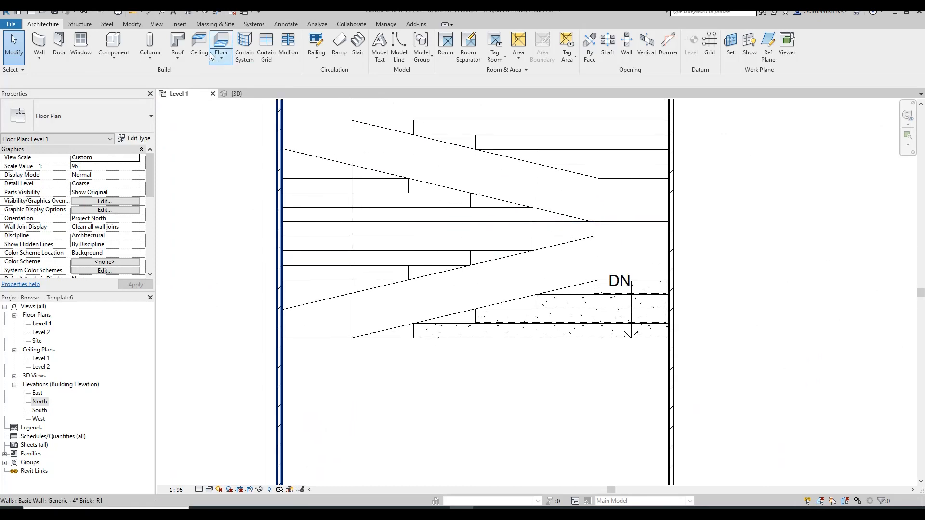
click(221, 42)
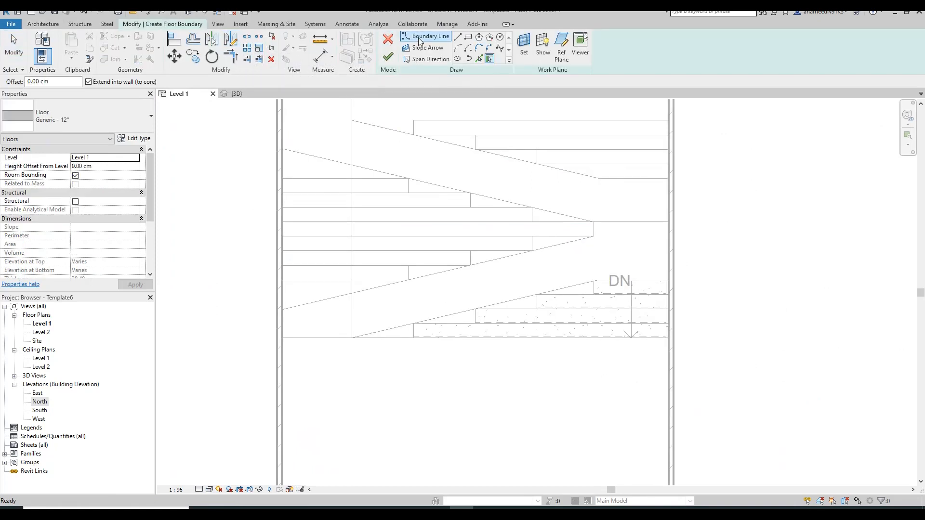
click(107, 116)
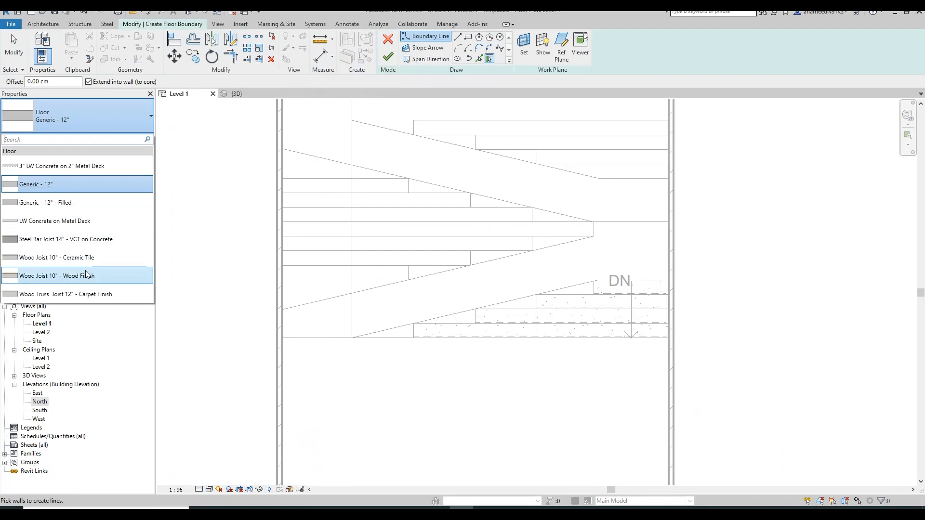
click(67, 186)
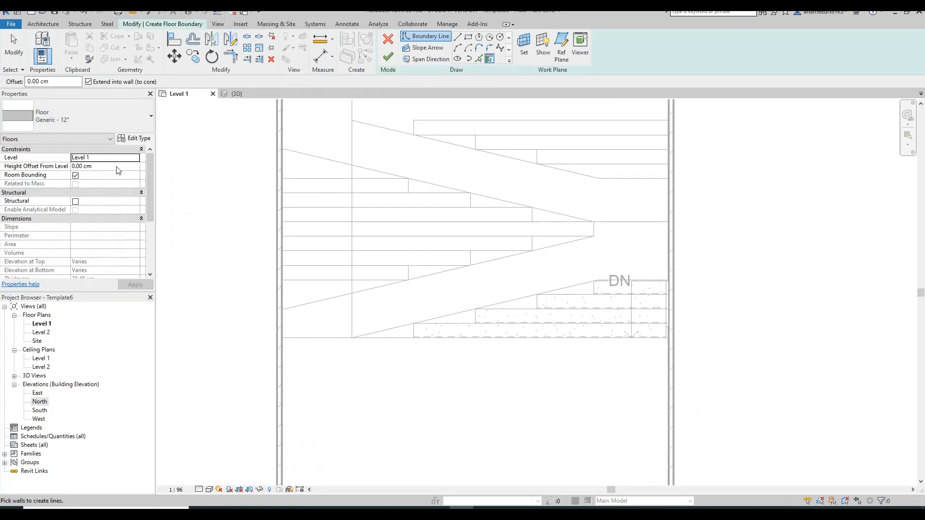
Trace the floor's lower stepped boundary with straight lines, from the lower diagonal's baseline end along the stair run's stepped edge to the top tread
middle_drag(369, 413, 364, 346)
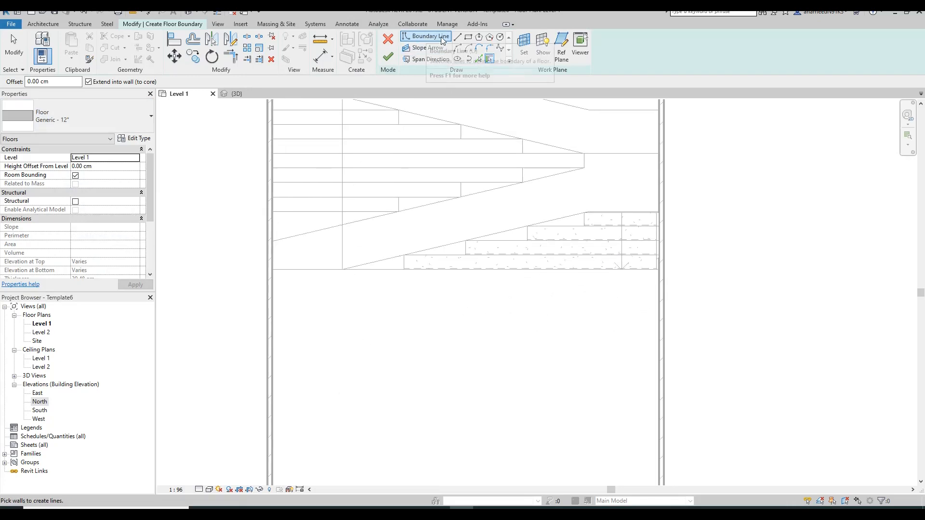
click(457, 36)
middle_drag(368, 293, 395, 319)
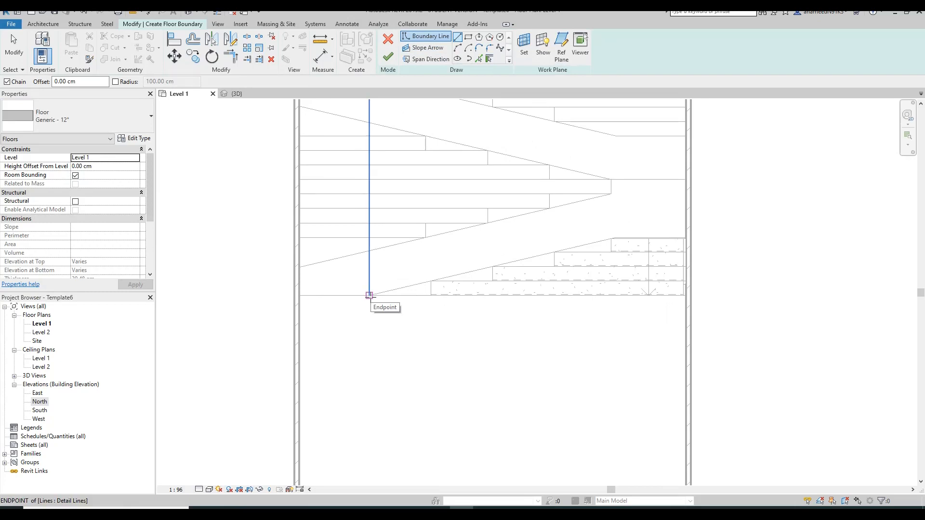
click(370, 295)
click(431, 295)
click(431, 281)
click(494, 281)
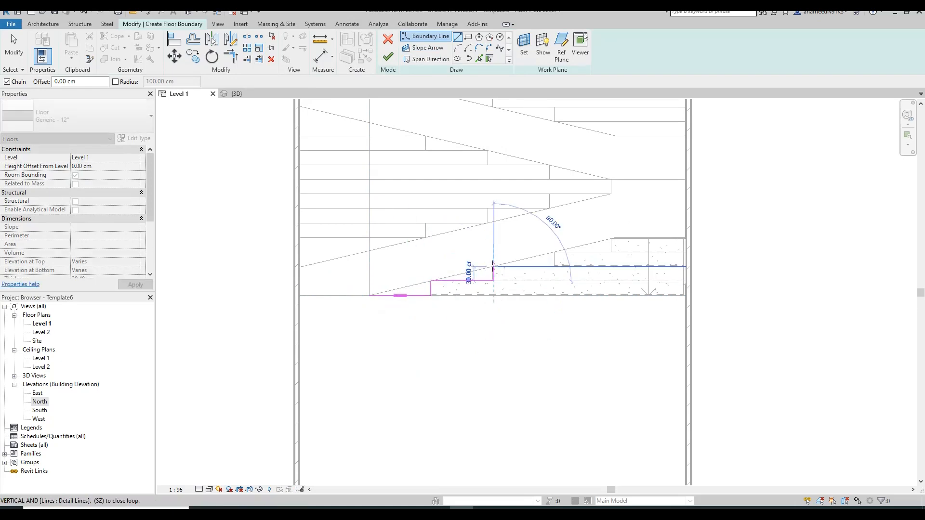
click(494, 267)
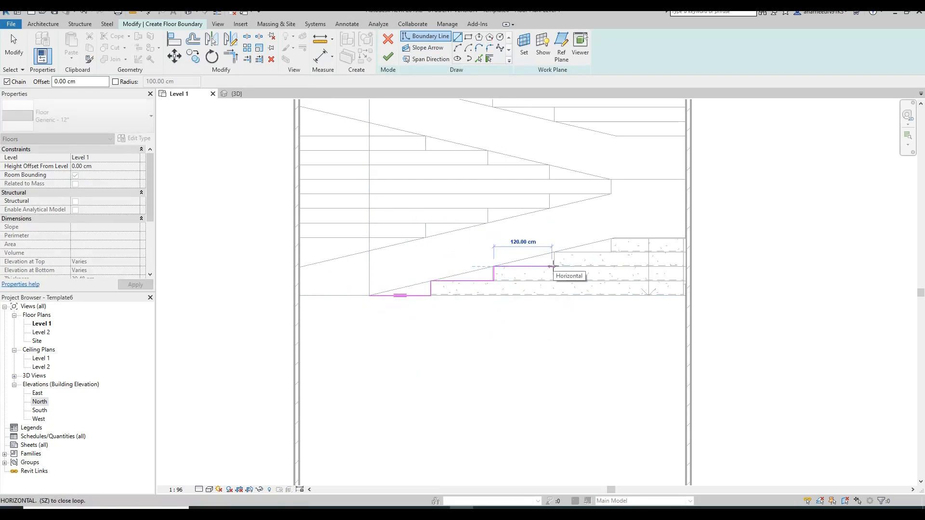
scroll(555, 266, up, 2)
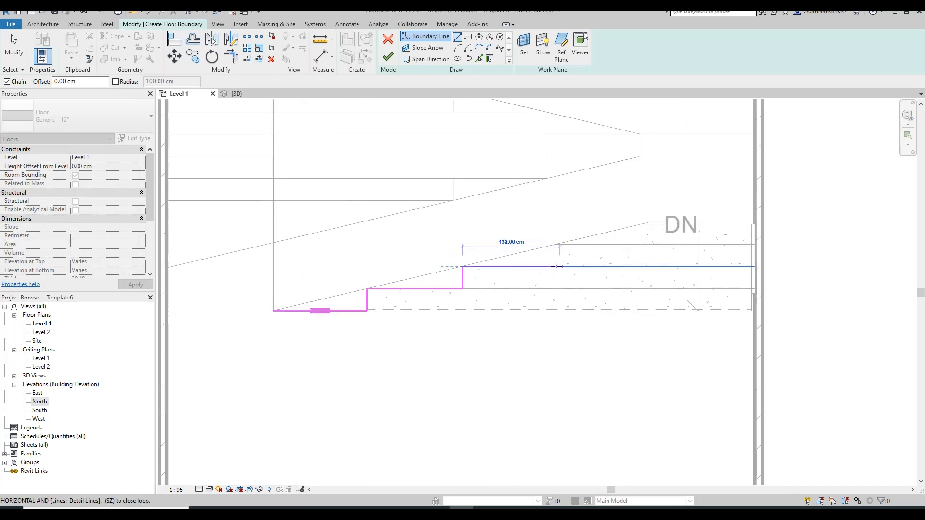
click(555, 266)
click(554, 244)
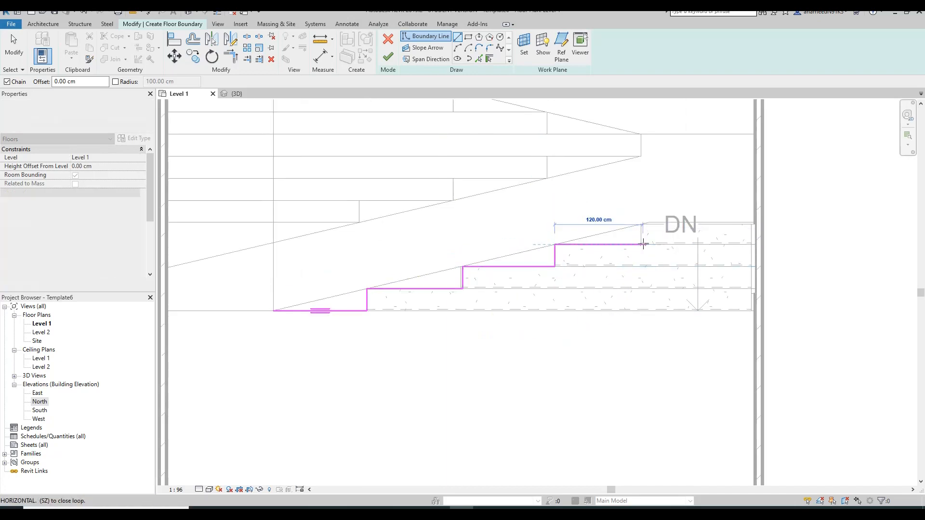
click(641, 244)
Continue the boundary up to the middle flight's tip, back along its stepped guide lines, and down to the starting point to close the loop
click(641, 168)
click(641, 156)
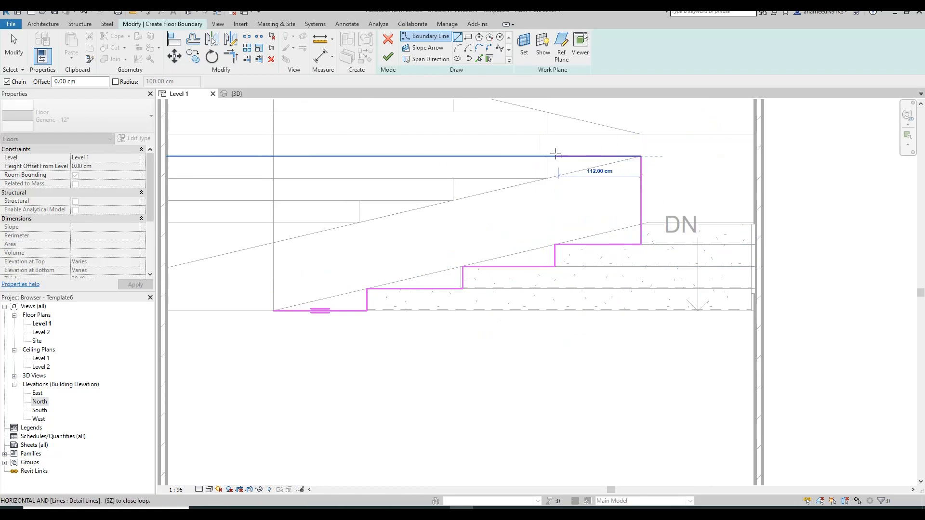
click(547, 156)
click(547, 178)
click(453, 178)
click(453, 200)
click(359, 200)
click(359, 222)
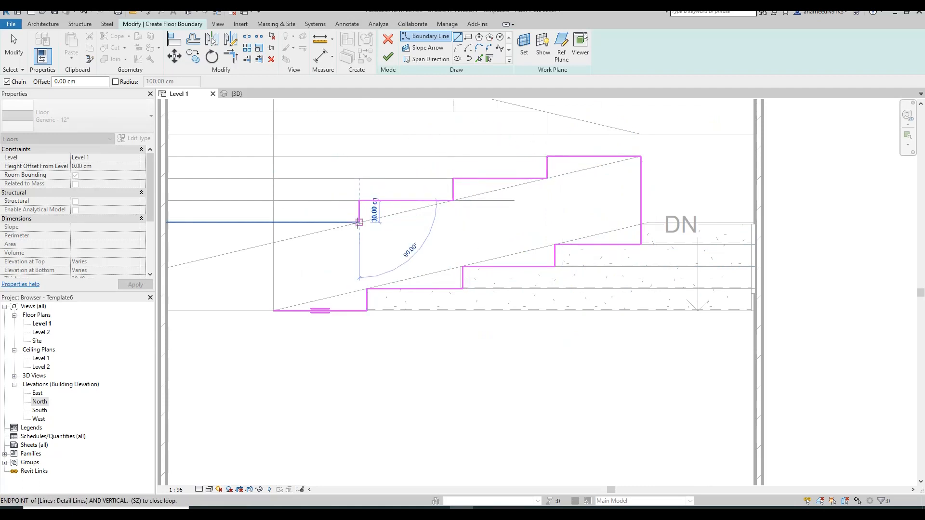
middle_drag(358, 227, 505, 221)
click(421, 214)
click(420, 304)
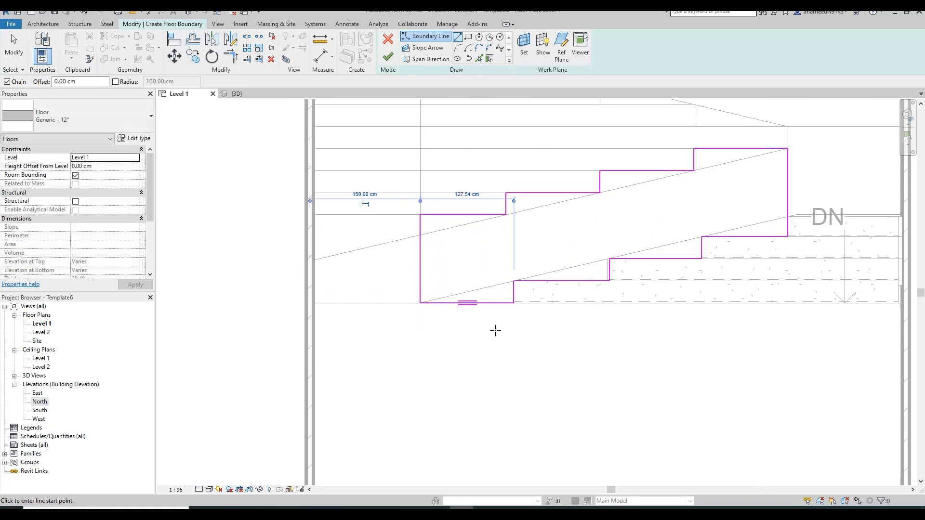
middle_drag(562, 315, 475, 331)
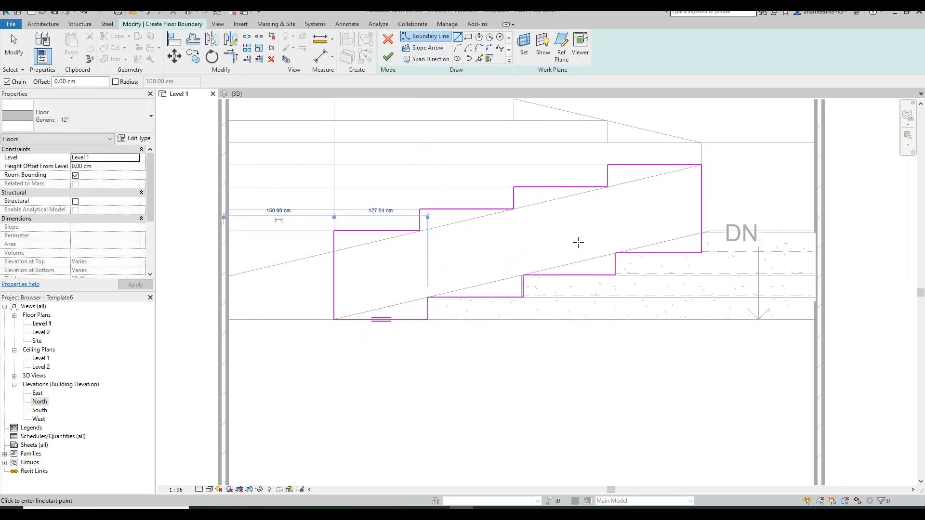
Draw a slope arrow along the lower diagonal, from its baseline end up to its upper end beside the stair
click(425, 49)
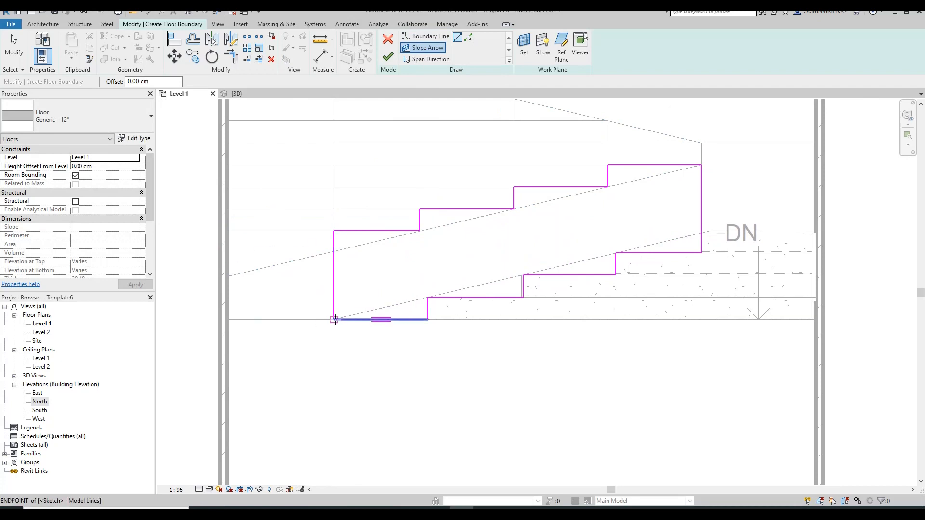
click(334, 319)
click(702, 233)
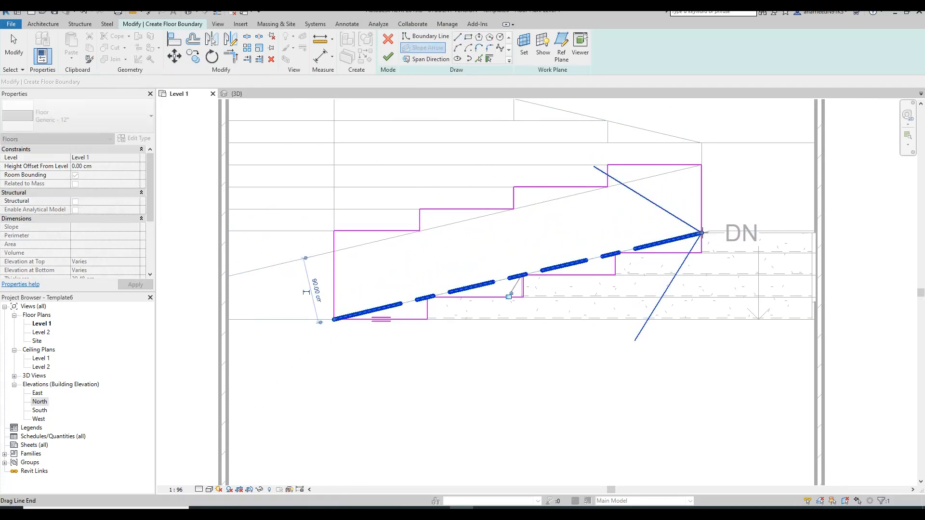
scroll(616, 223, down, 3)
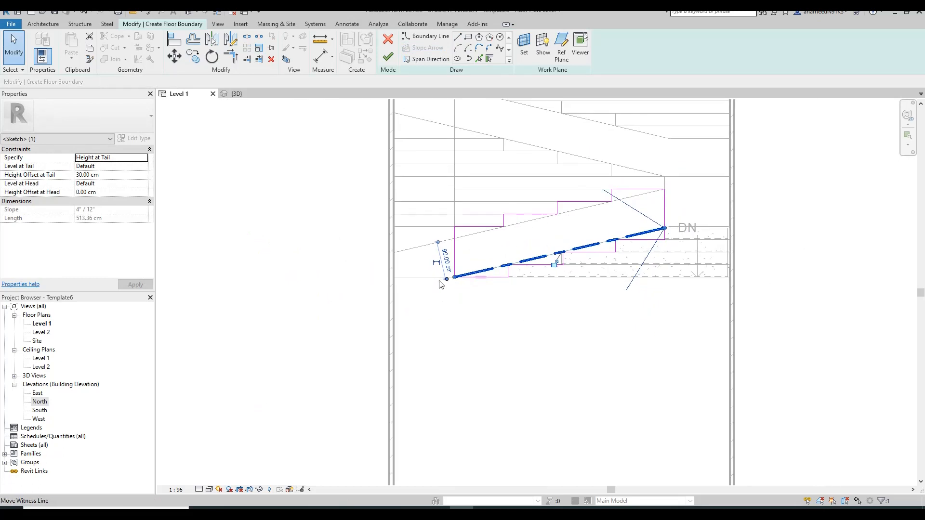
scroll(650, 222, up, 1)
click(638, 215)
click(641, 213)
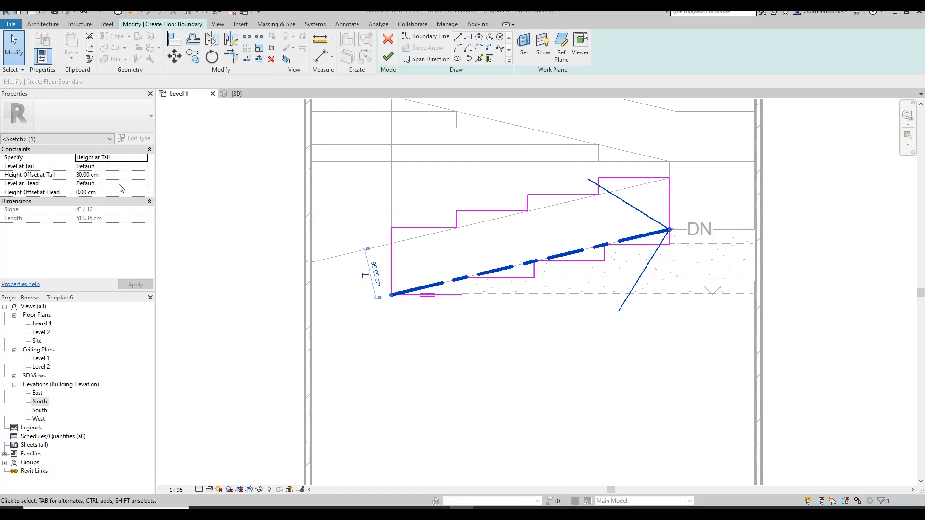
Set the slope arrow's tail to Level 1 with a 0.00 cm offset and its head to Level 2, and finish the floor
click(105, 167)
click(144, 166)
click(84, 182)
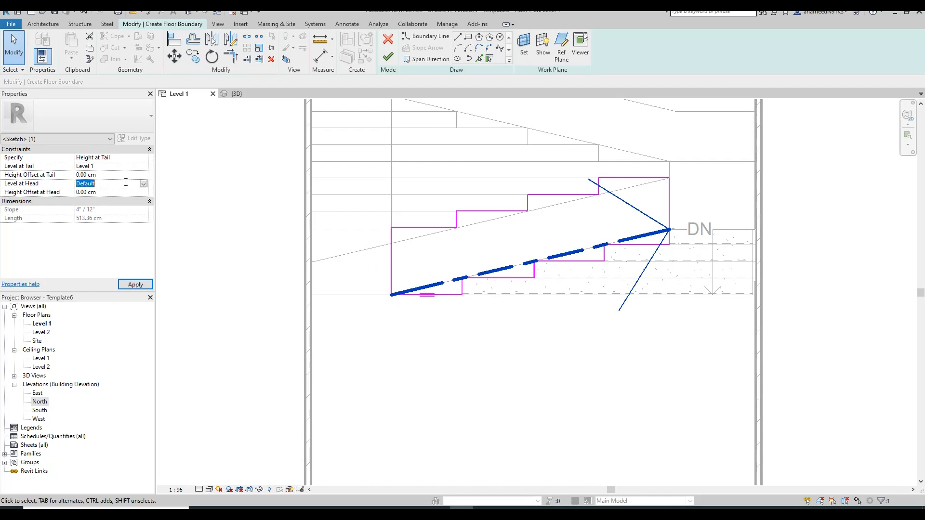
click(144, 184)
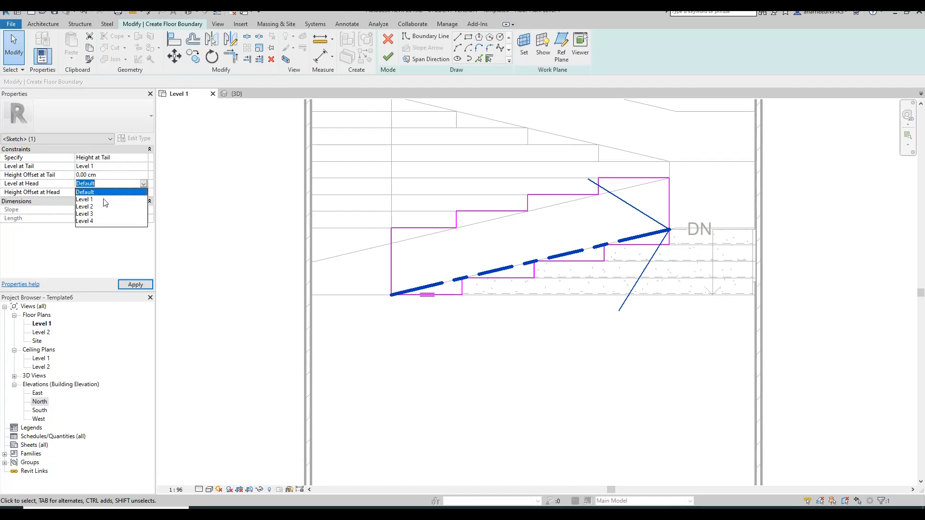
click(85, 209)
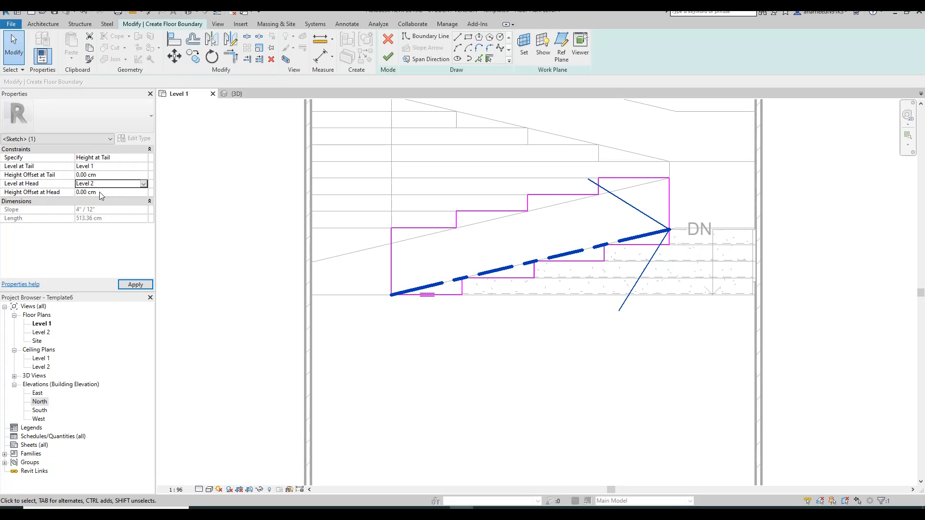
click(132, 284)
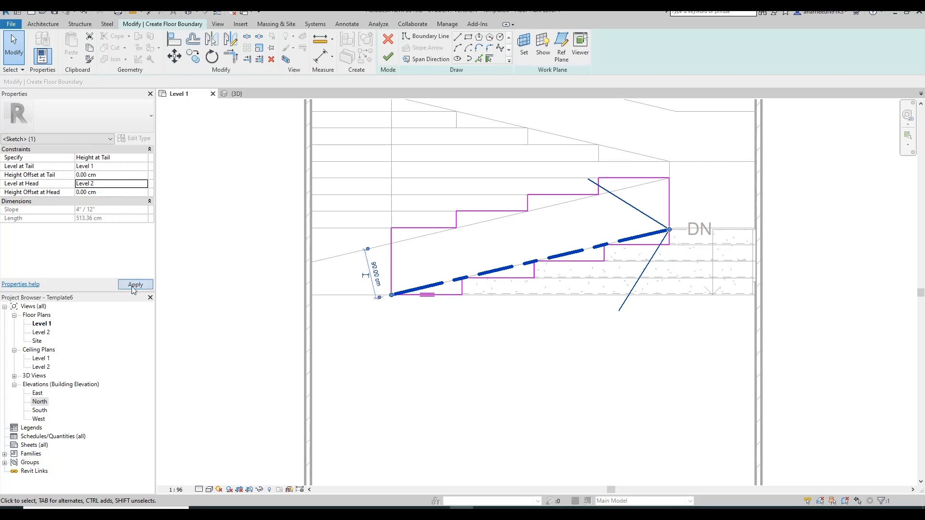
click(389, 58)
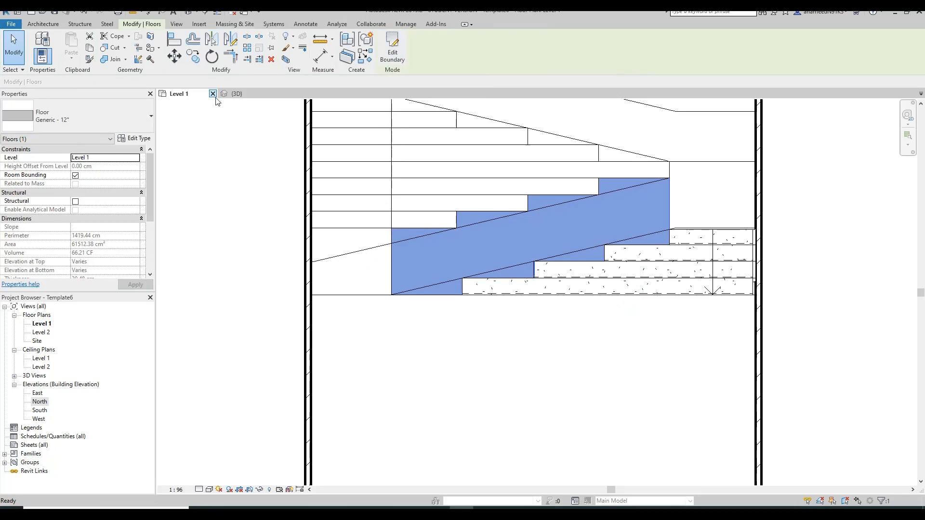
Examine in the 3D view how the new floor meets the stair's stepped treads
click(234, 94)
click(636, 377)
scroll(486, 329, up, 2)
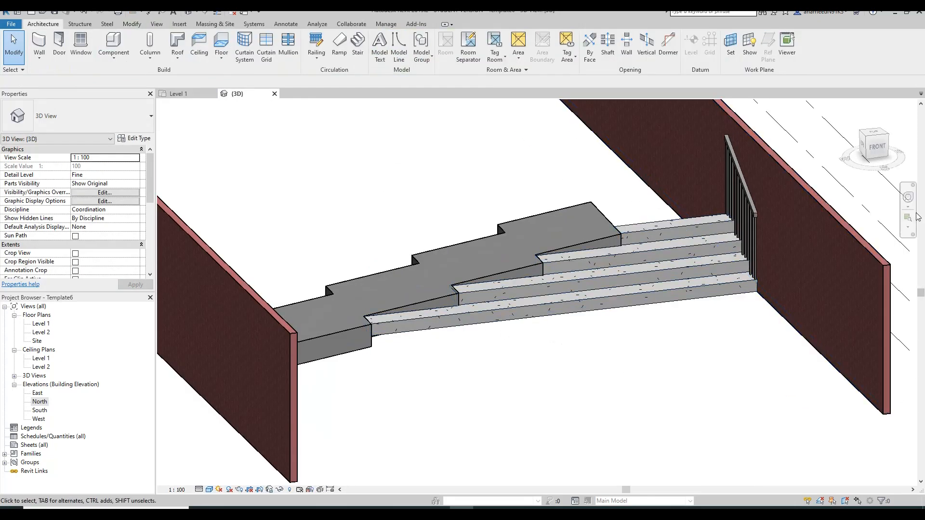
click(908, 197)
drag(795, 250, 837, 265)
scroll(453, 238, up, 3)
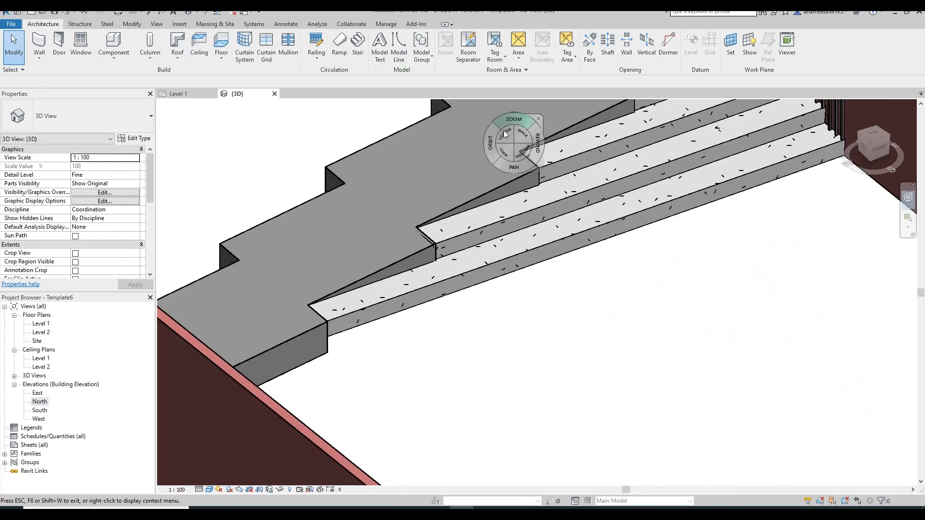
scroll(404, 272, down, 4)
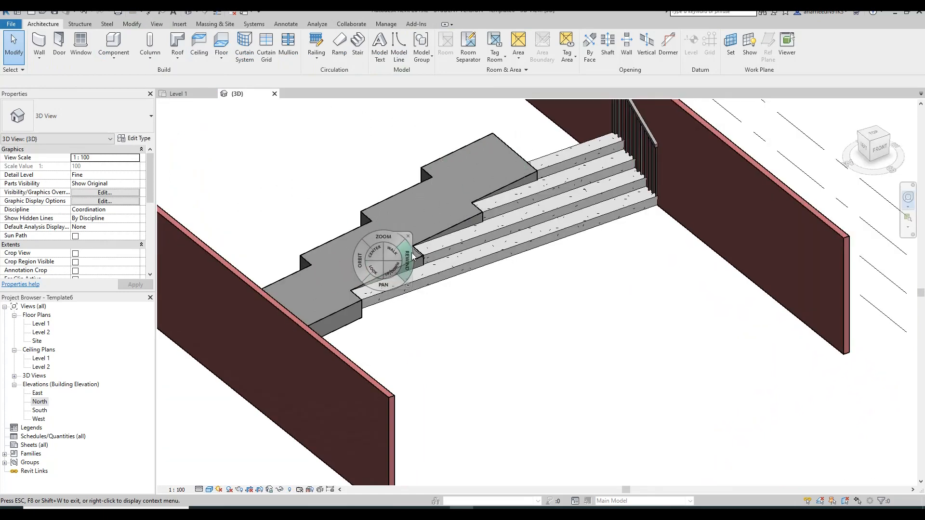
Start a Generic - 12" floor in the Level 1 plan and draw its boundary from the left wall around the ramp's foot along the stair's baseline to the right wall
scroll(412, 256, down, 3)
middle_drag(543, 291, 465, 317)
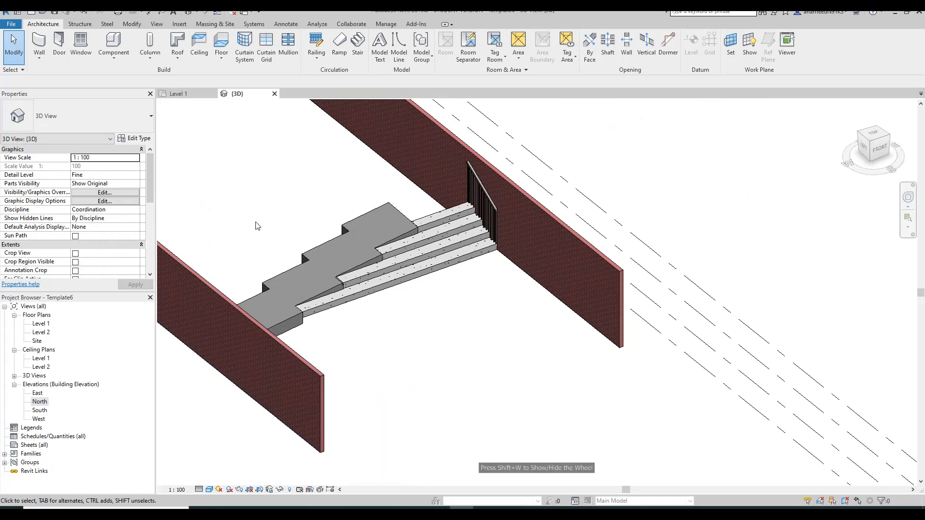
middle_drag(379, 254, 421, 292)
click(179, 95)
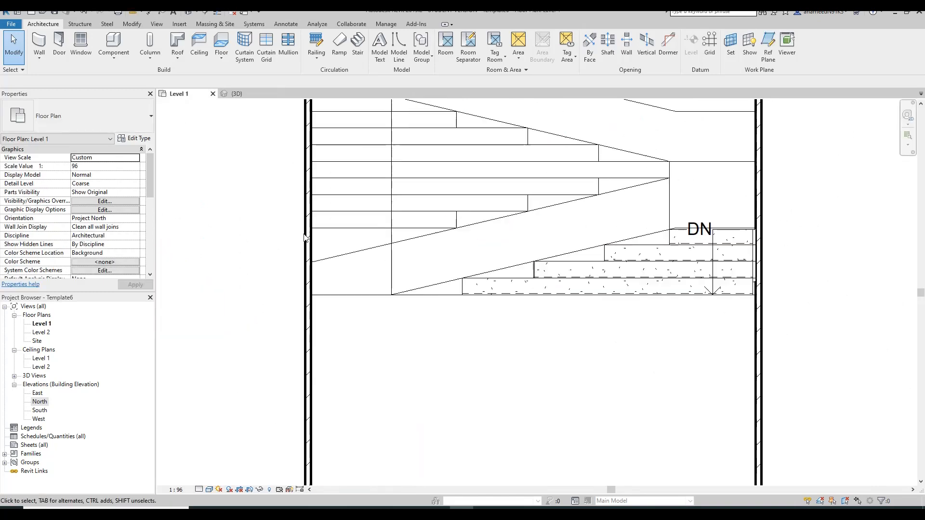
middle_drag(500, 261, 460, 293)
middle_drag(569, 279, 526, 299)
scroll(589, 303, down, 1)
middle_drag(464, 341, 532, 313)
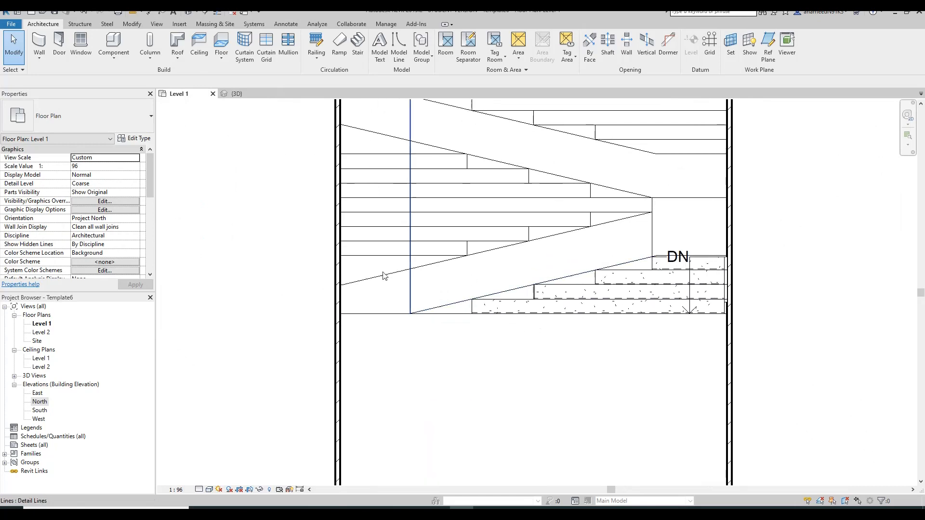
click(222, 43)
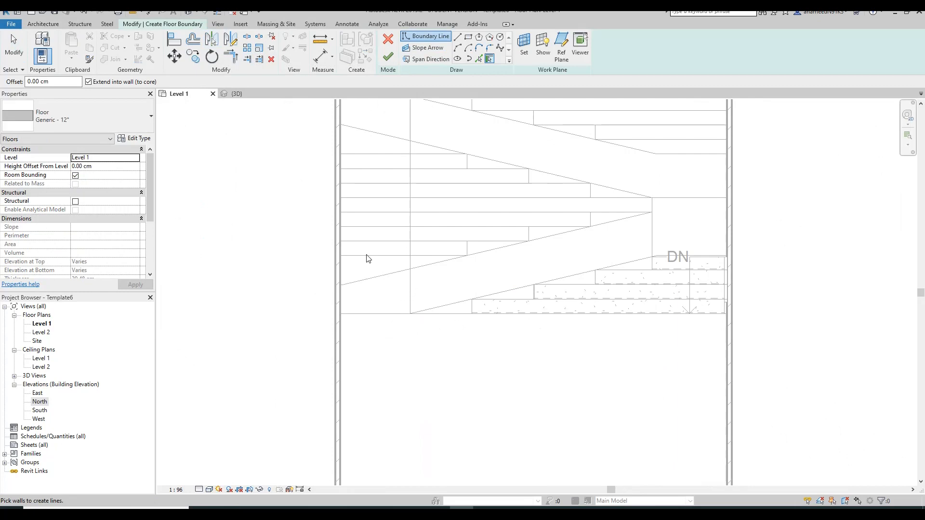
click(458, 37)
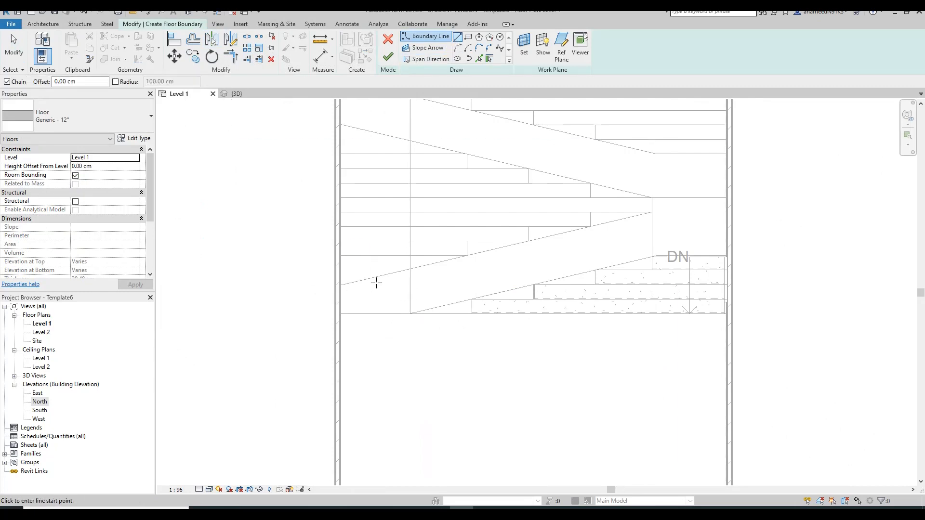
click(342, 255)
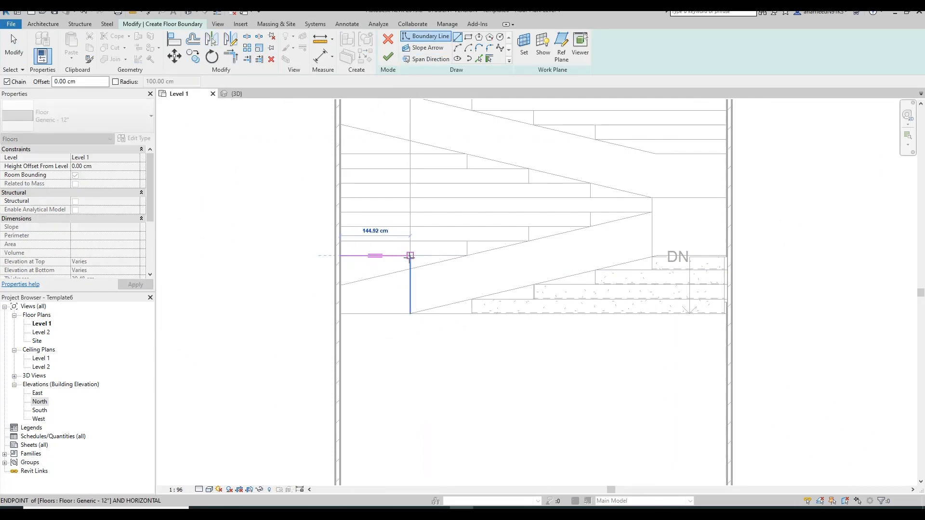
click(410, 255)
click(410, 313)
click(727, 314)
Run the boundary down the right wall, across both wall ends and up the left wall to close the loop, and finish the floor
middle_drag(729, 396, 716, 295)
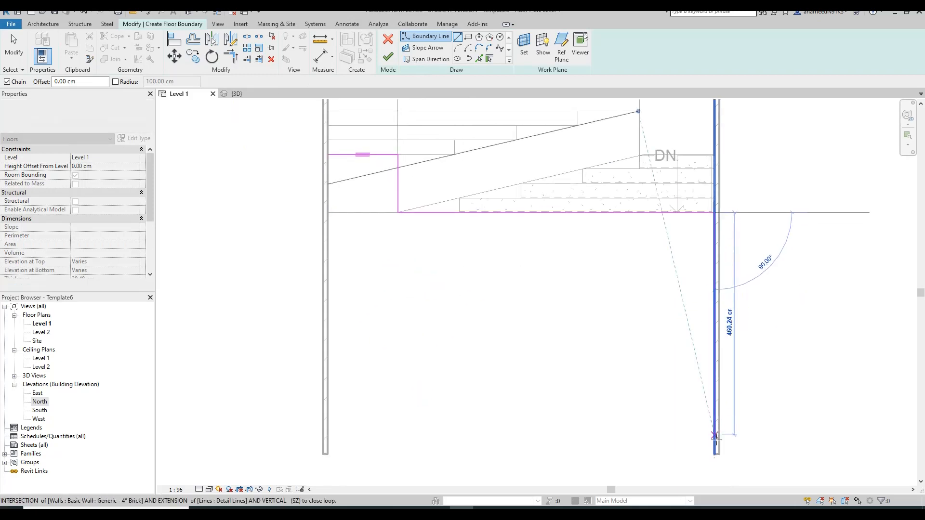
click(715, 454)
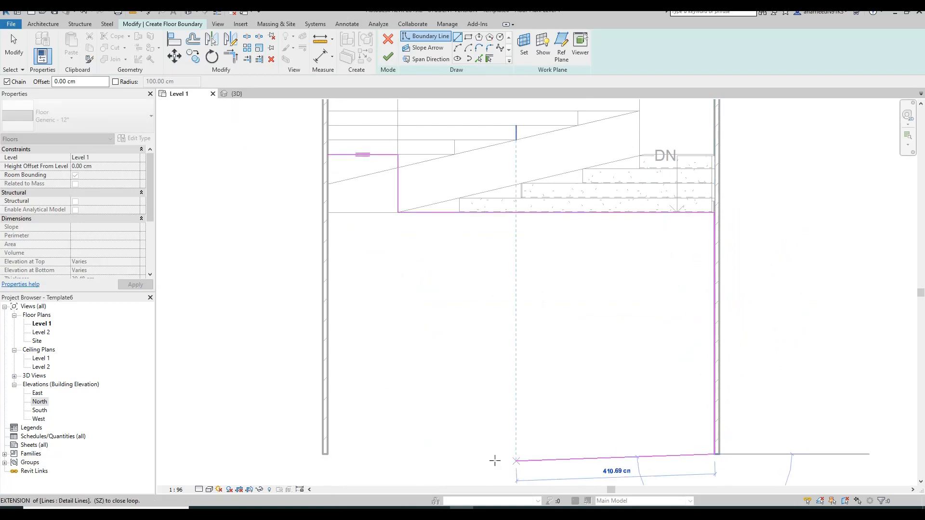
click(327, 454)
middle_drag(356, 279, 345, 313)
click(319, 188)
mouse_move(504, 335)
middle_down()
mouse_move(475, 254)
mouse_move(510, 331)
middle_up()
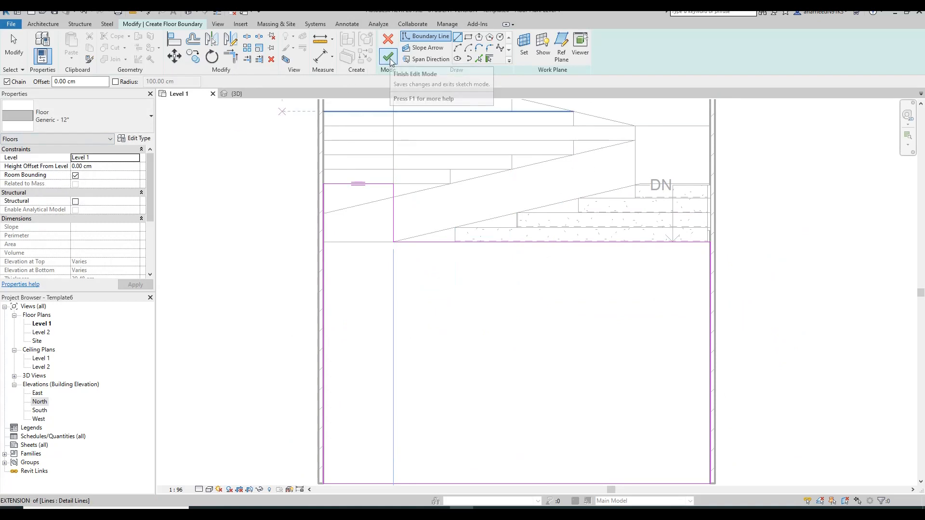
click(389, 59)
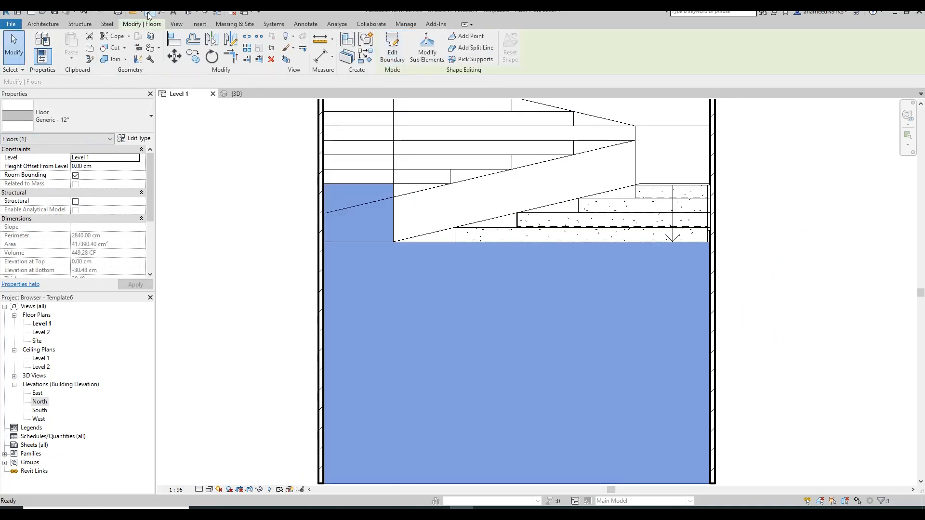
Examine in the 3D view how the new flat floor meets the foot of the stair and the ramp between the walls
click(236, 93)
key(Escape)
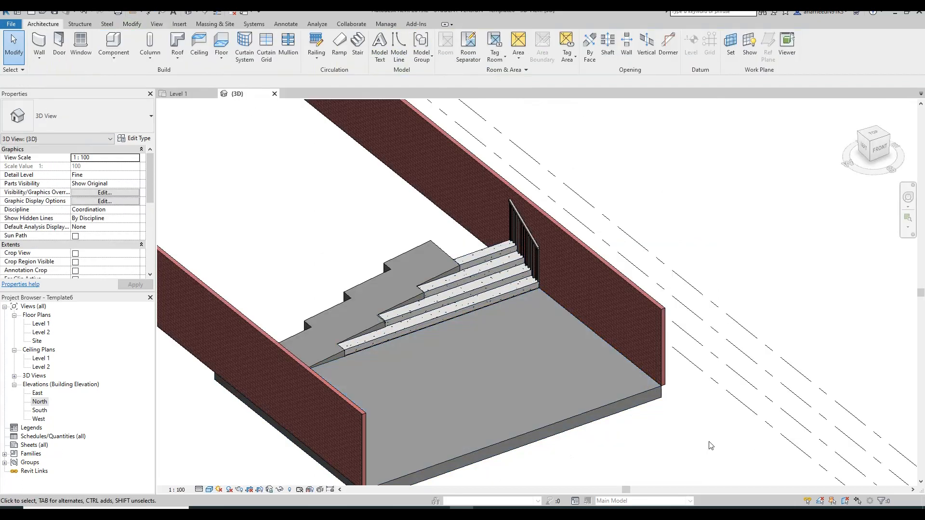
click(908, 197)
drag(739, 297, 696, 270)
middle_drag(616, 381, 645, 325)
scroll(585, 360, up, 3)
middle_drag(592, 362, 625, 294)
drag(590, 328, 613, 337)
middle_drag(520, 275, 568, 331)
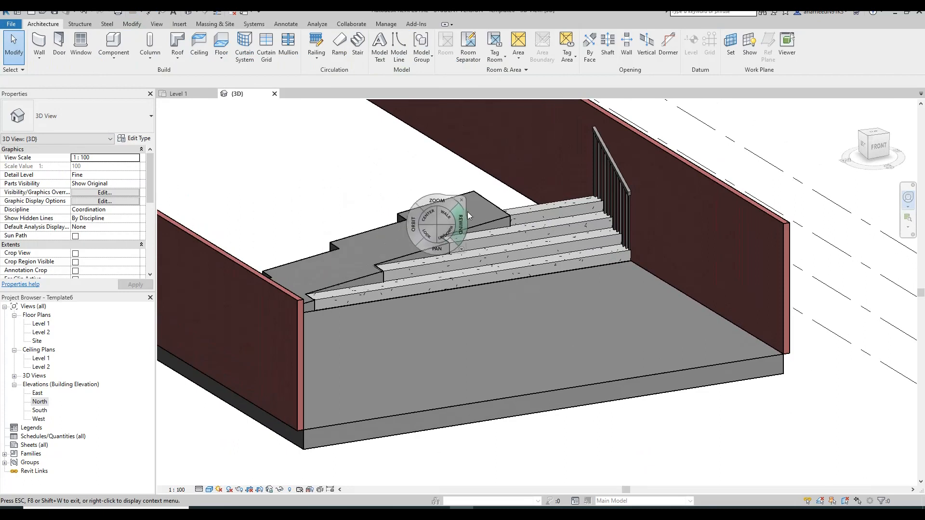
key(Escape)
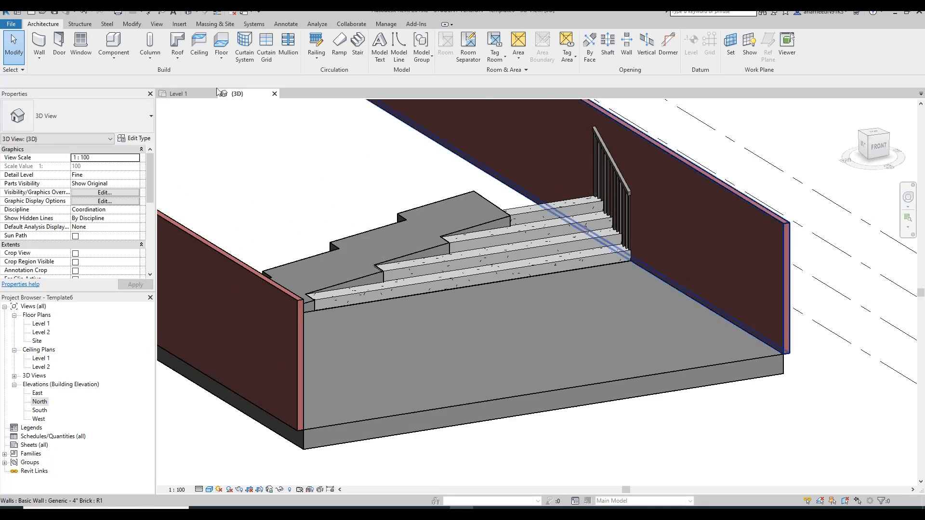
Start a Cast-In-Place Monolithic Stair in the Level 1 plan with its base at Level 1 and its top at Level 3
click(193, 94)
mouse_move(474, 270)
middle_down()
mouse_move(496, 346)
mouse_move(499, 321)
middle_up()
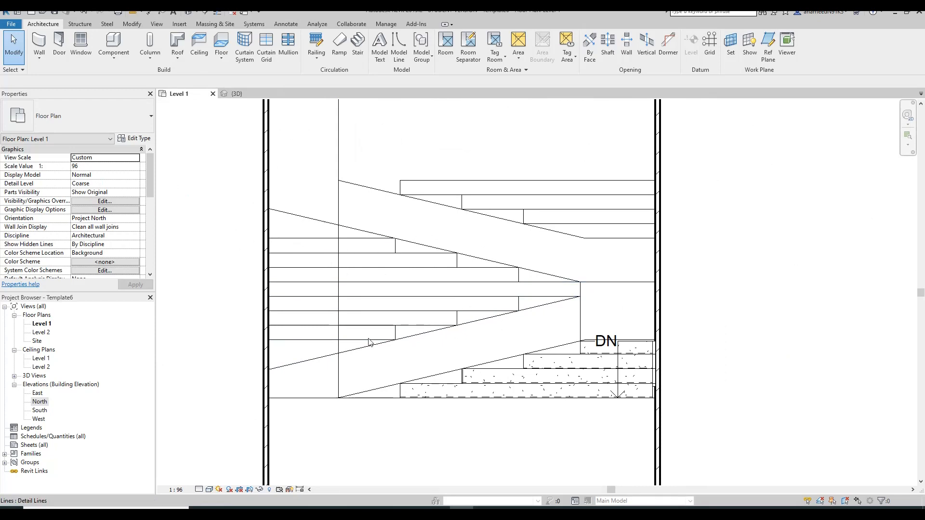
middle_drag(521, 316, 523, 301)
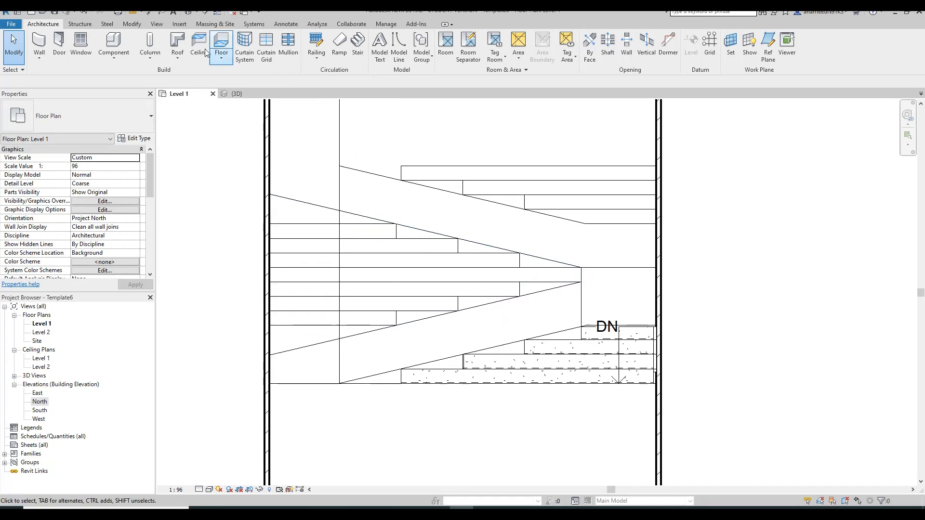
click(358, 45)
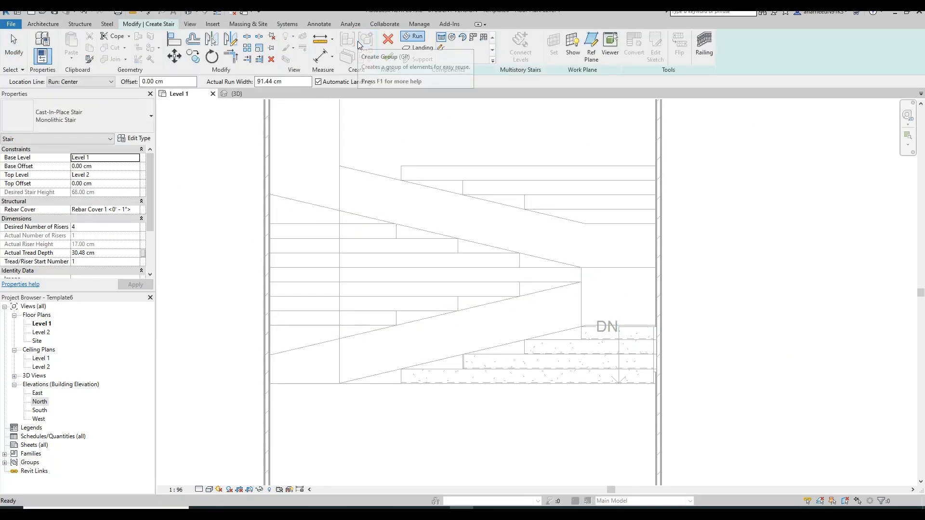
click(114, 123)
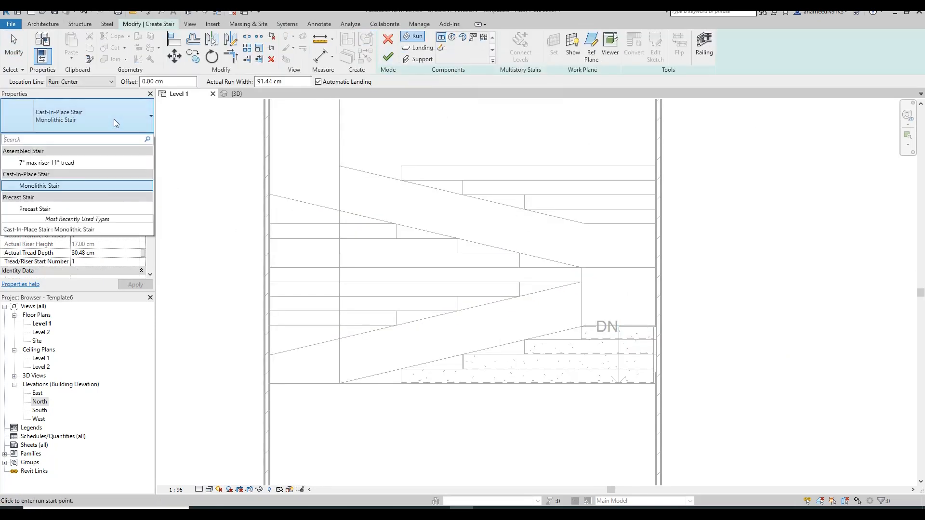
click(62, 193)
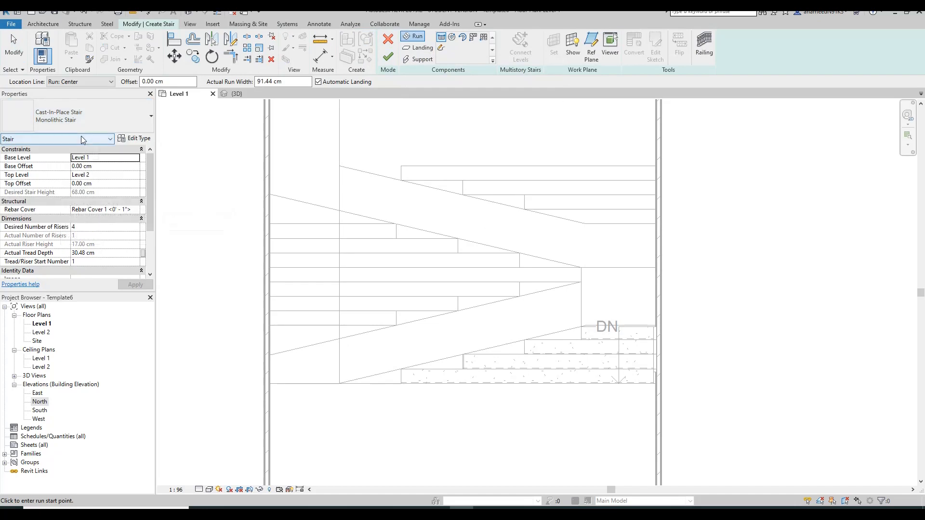
click(115, 158)
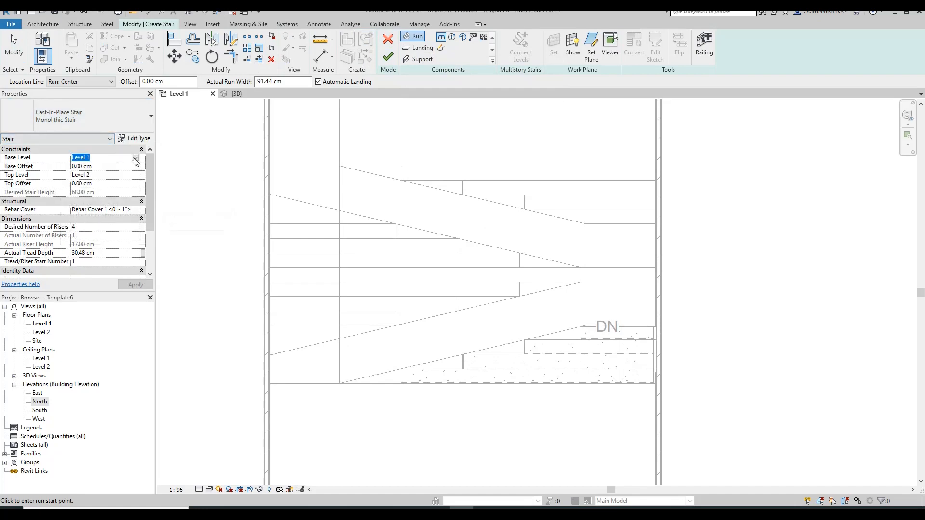
click(135, 158)
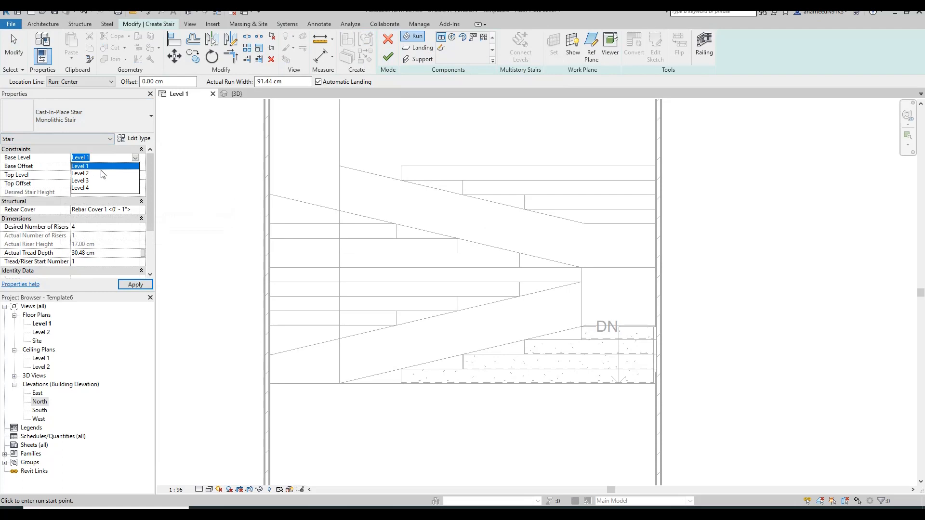
click(118, 168)
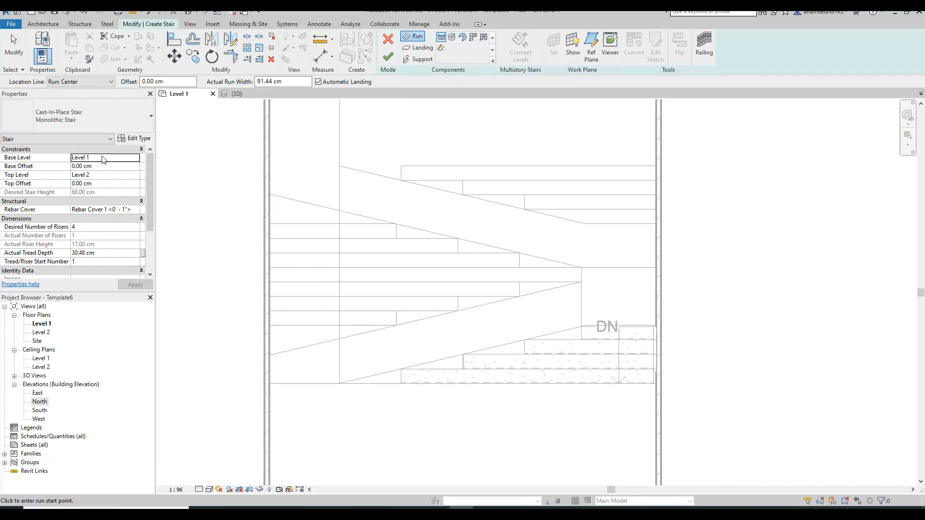
click(102, 175)
click(135, 176)
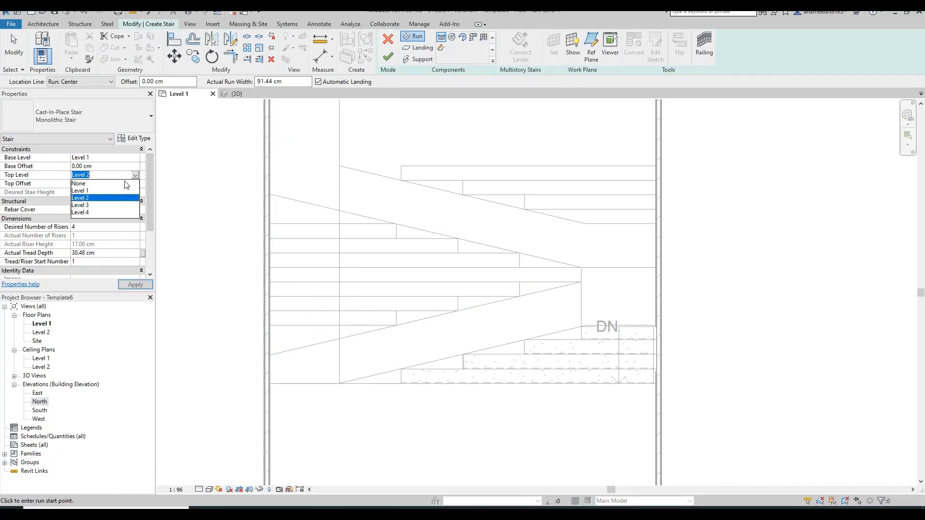
click(88, 206)
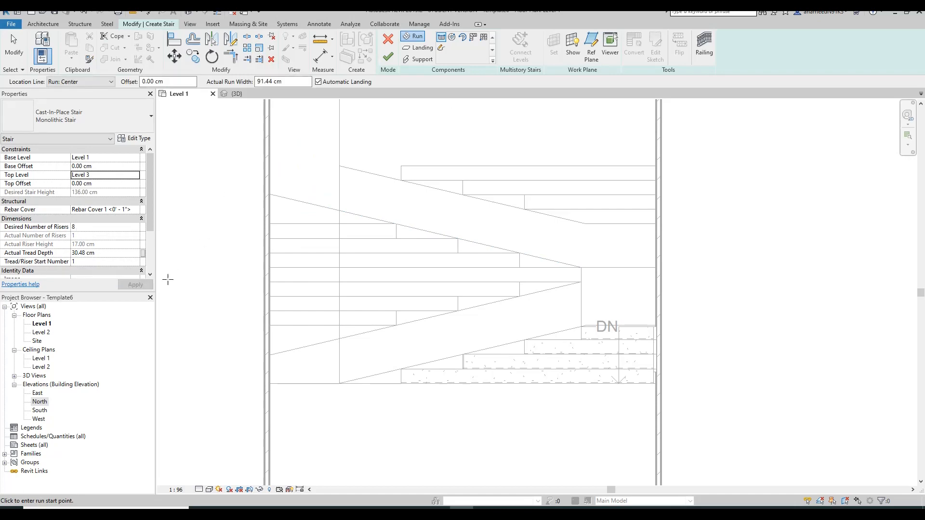
Begin a sketched run and draw a 210 cm boundary line along the left wall between the middle flight's outermost guide lines
click(442, 49)
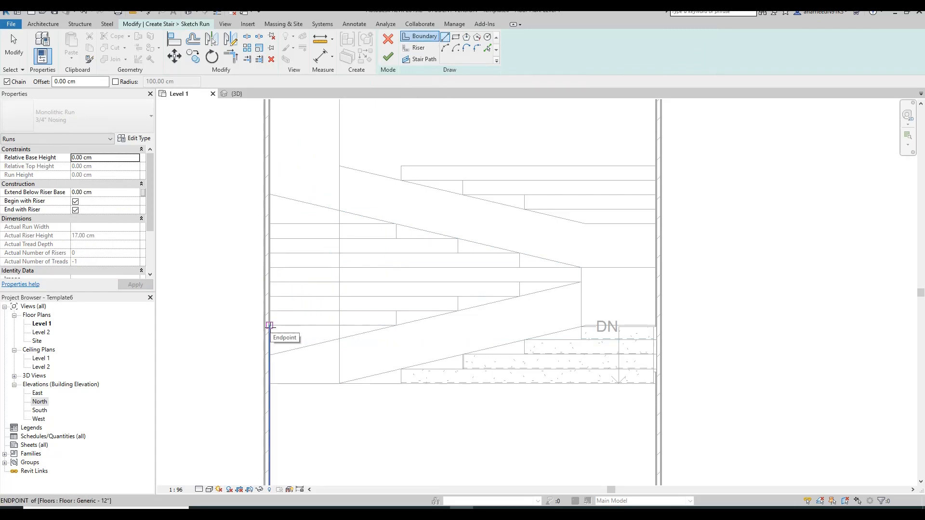
click(270, 326)
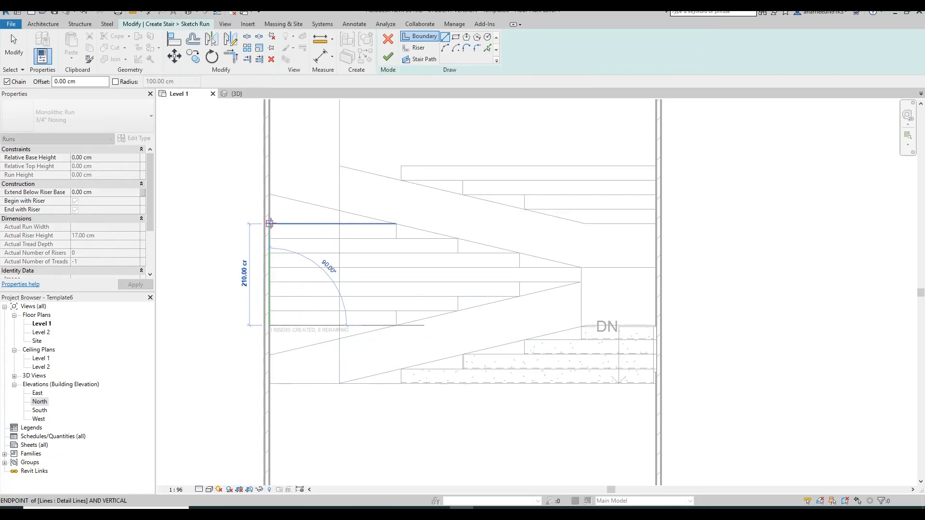
click(270, 223)
key(Escape)
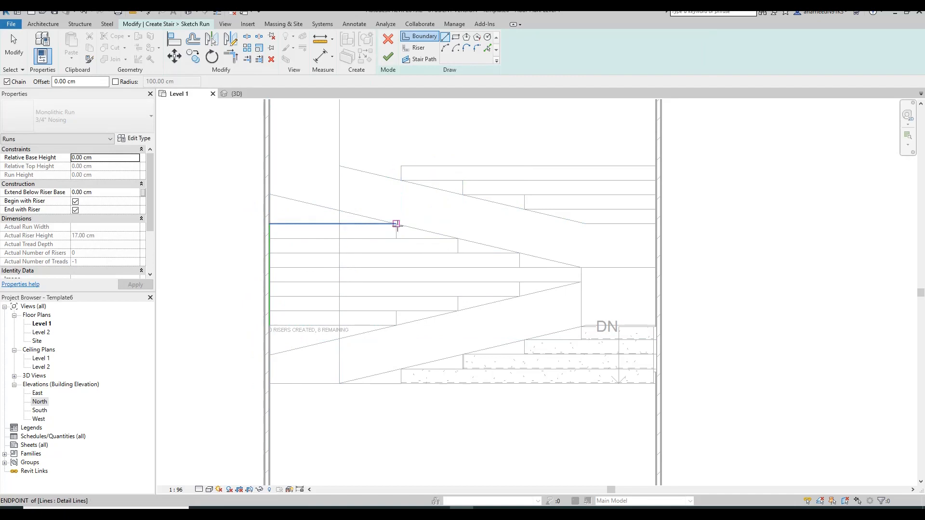
Draw the middle flight's upper stepped boundary along its guide lines, from the end of the uppermost line to the tip
click(396, 223)
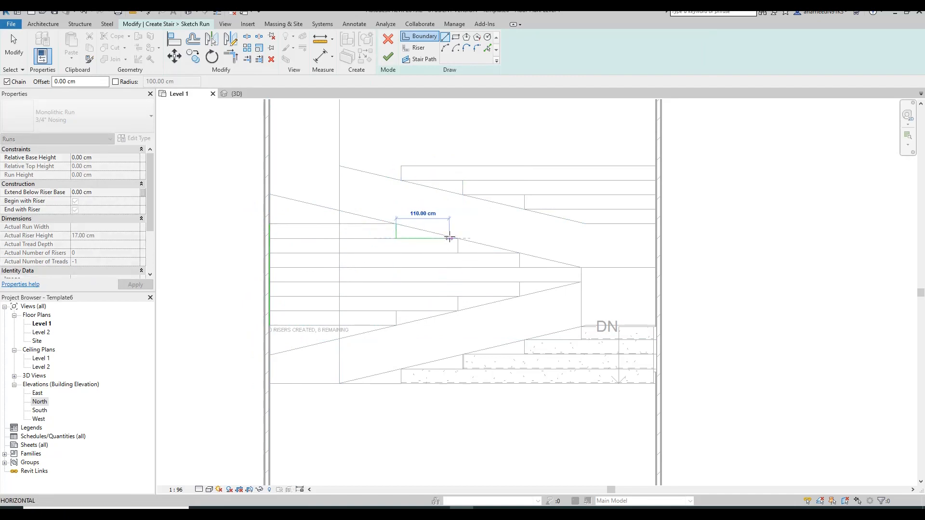
click(458, 238)
click(458, 253)
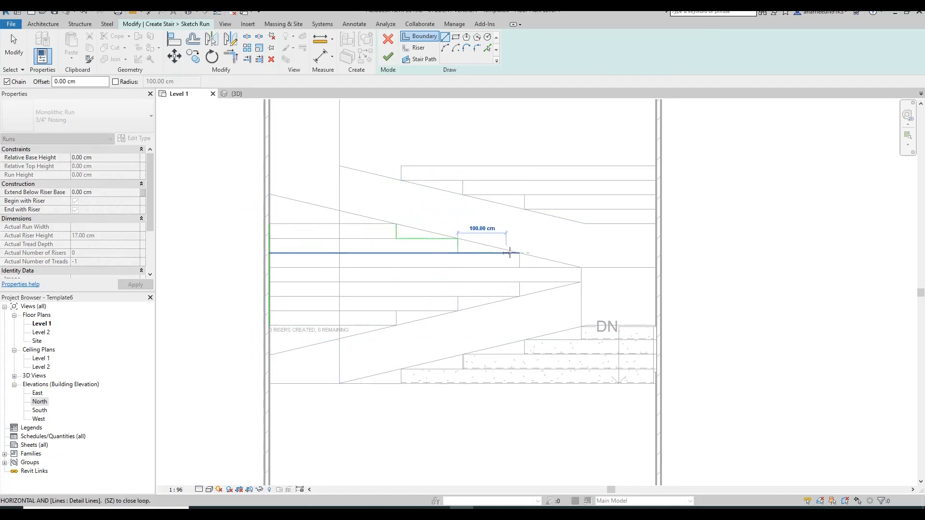
click(519, 253)
click(519, 267)
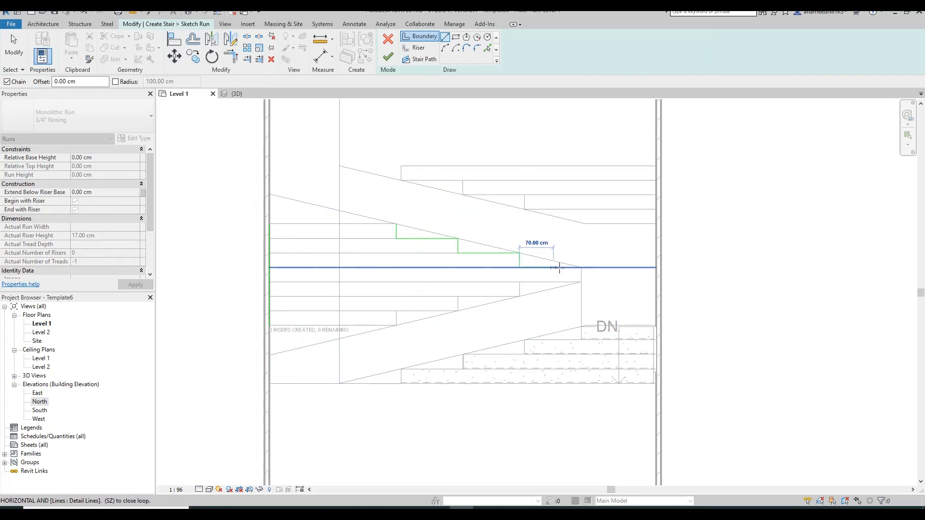
click(581, 267)
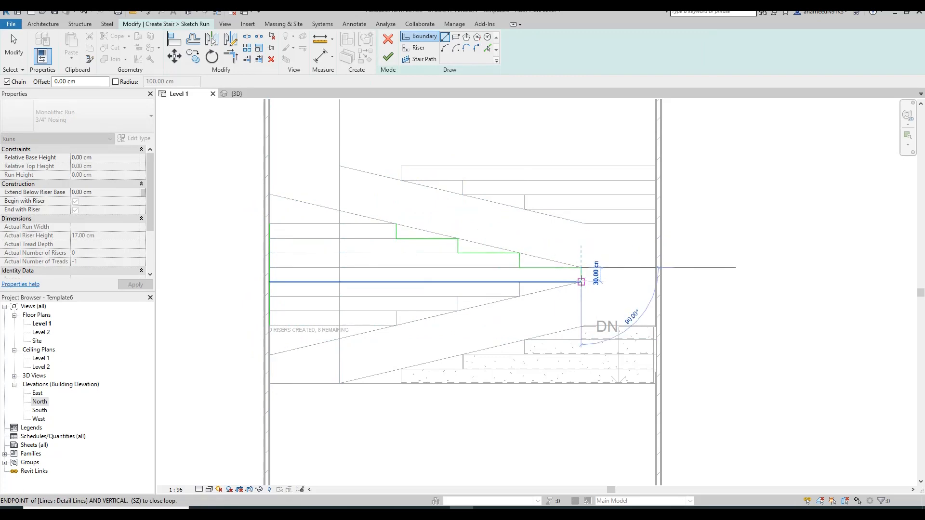
Continue the boundary around the middle flight's tip and back along the lower stepped guide lines to the end of its lowest line
click(581, 282)
click(519, 281)
click(519, 296)
click(457, 296)
click(458, 311)
click(396, 310)
click(396, 325)
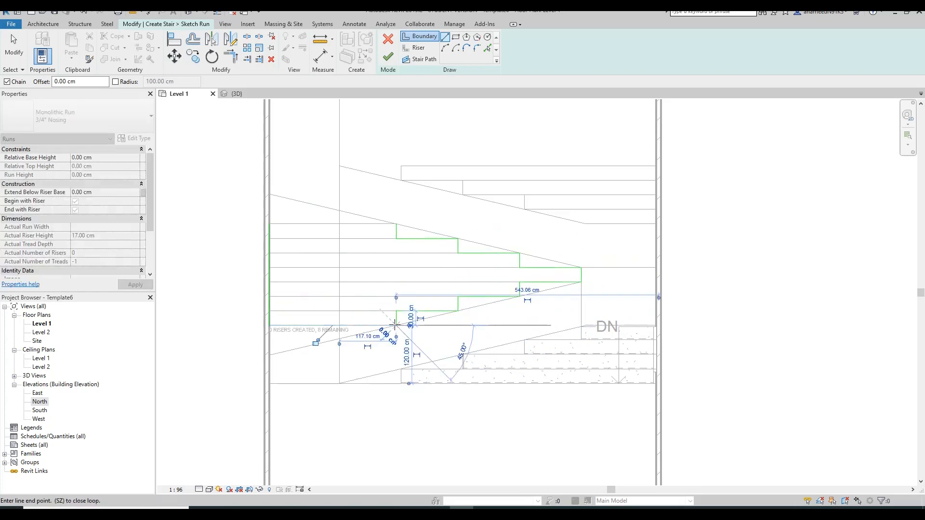
middle_drag(382, 267, 416, 281)
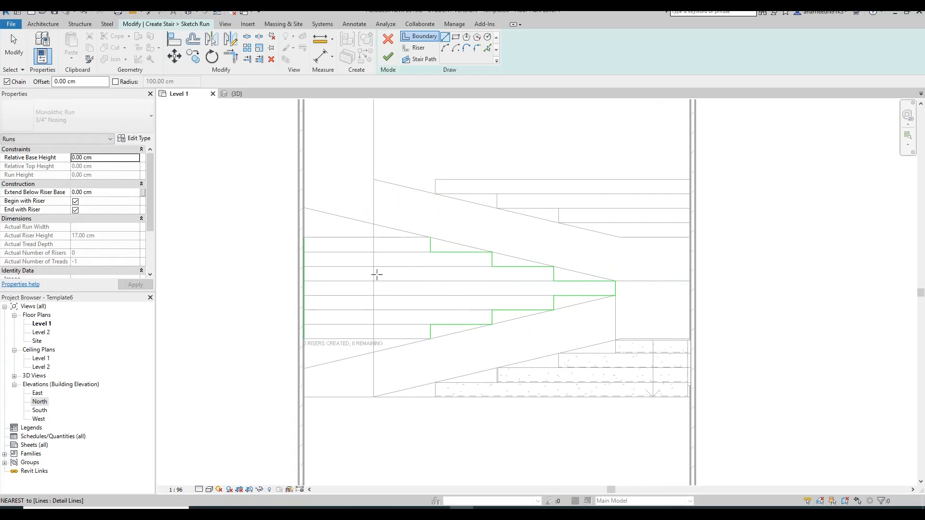
scroll(327, 252, up, 2)
key(Escape)
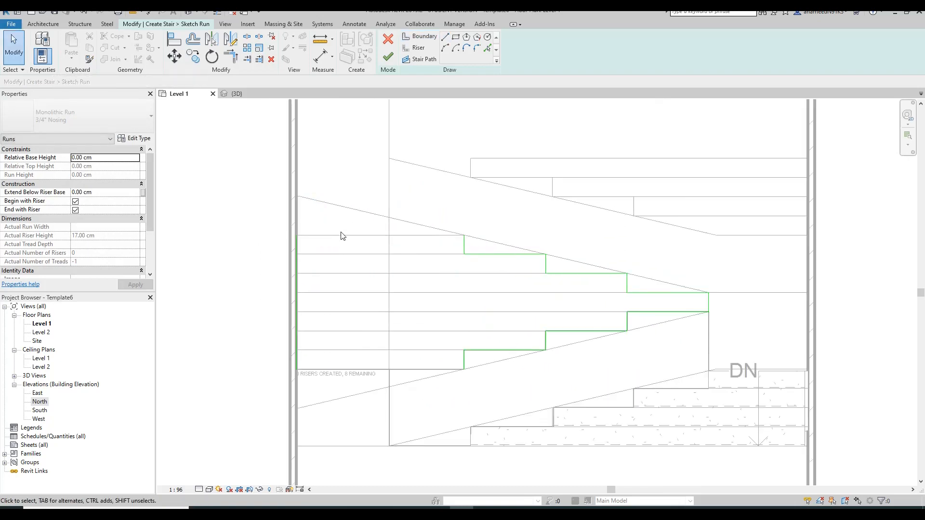
Extend the upper end of the boundary line on the left wall by one tread depth beyond the flight's uppermost guide line
click(446, 39)
key(Escape)
click(298, 244)
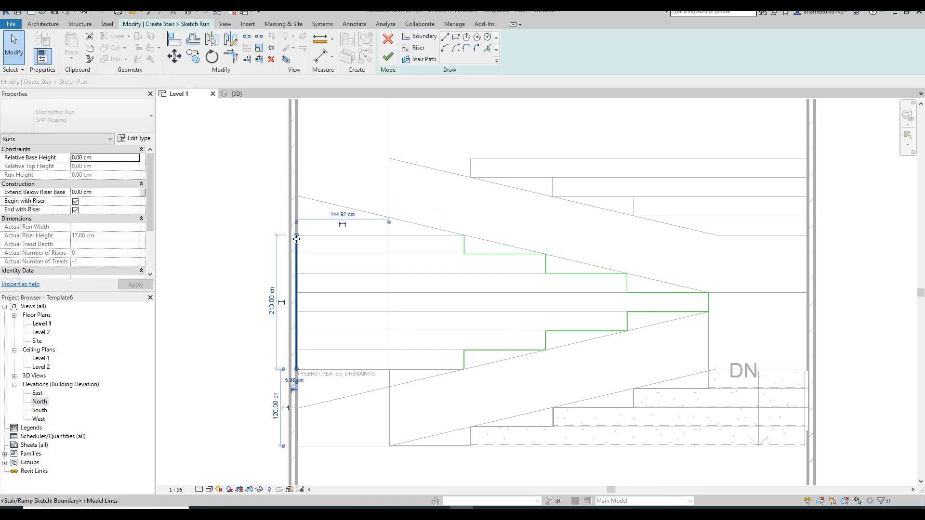
drag(297, 236, 296, 216)
middle_drag(354, 291, 355, 219)
click(316, 336)
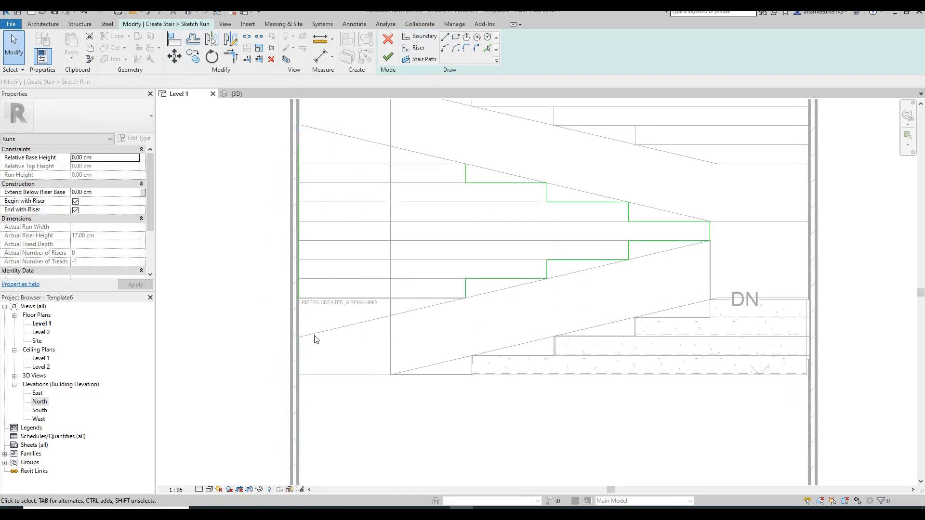
Extend the lower end of the left wall's boundary line by one tread depth, to a total length of 270 cm
click(298, 293)
drag(298, 297, 296, 319)
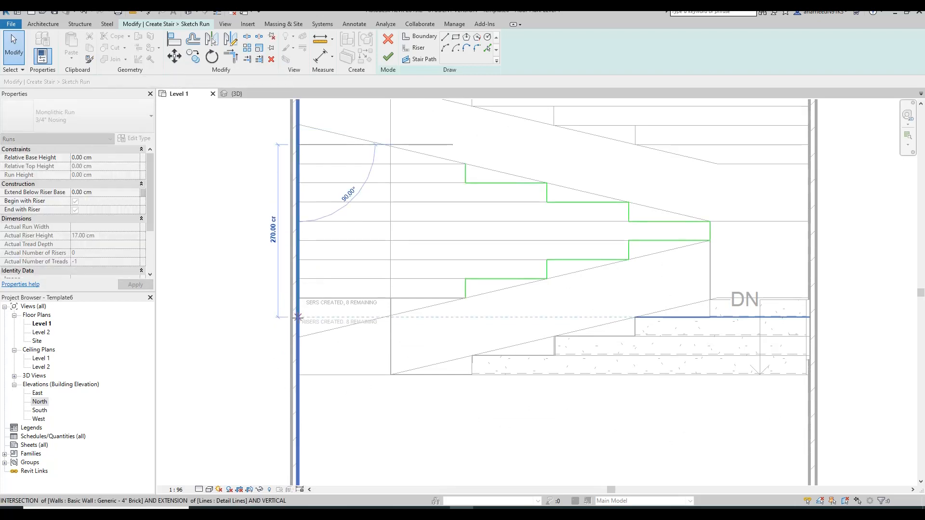
click(298, 310)
middle_drag(480, 267, 473, 288)
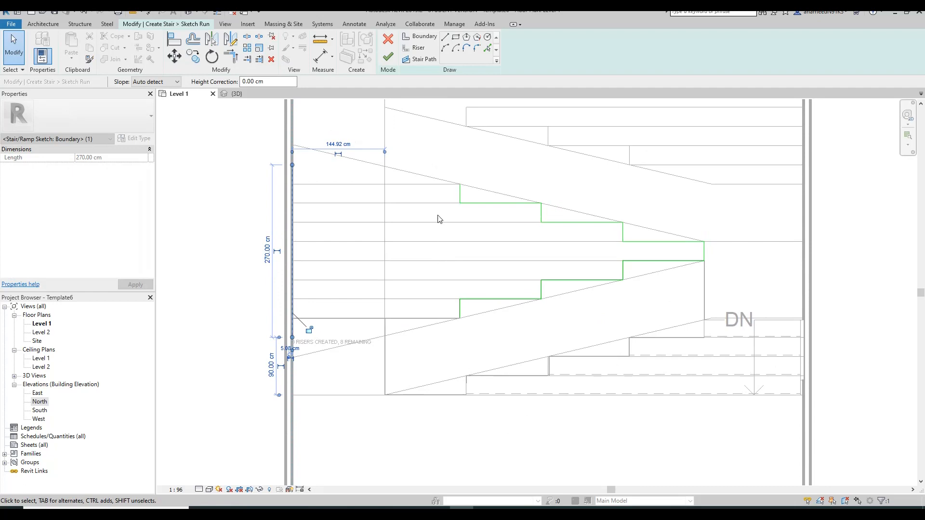
Continue the lower stepped boundary along the flight's lowest guide line to the vertical guide line, and down one tread depth
click(444, 38)
click(460, 318)
click(385, 318)
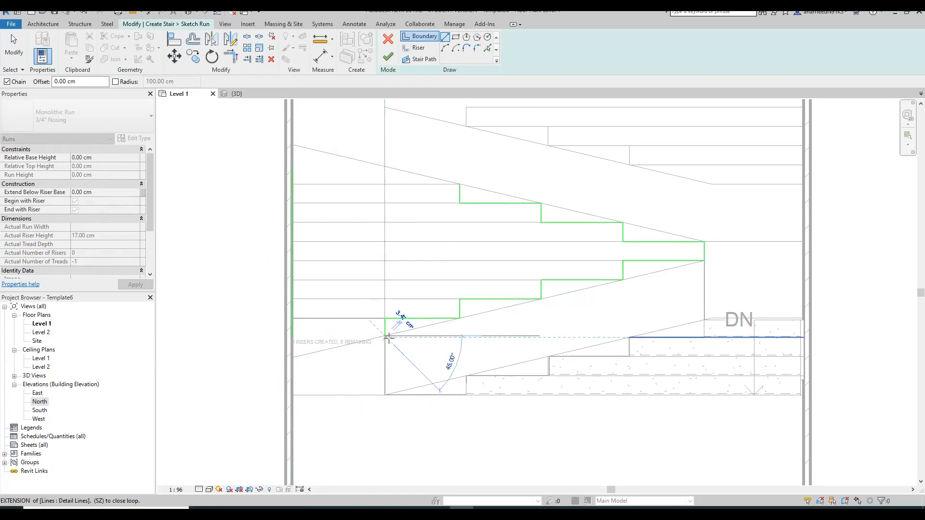
key(Escape)
middle_drag(429, 247, 429, 347)
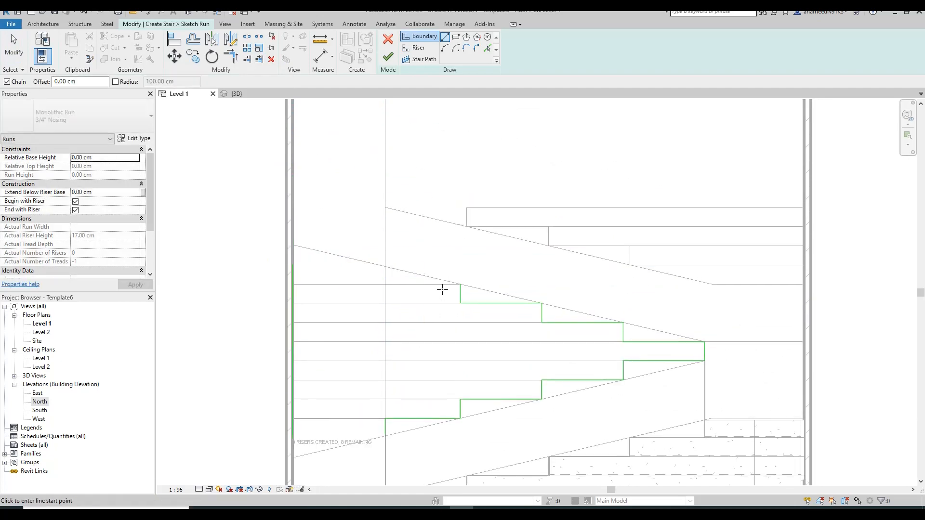
Continue the upper stepped boundary along the flight's uppermost guide line to the vertical guide line, and up one tread depth
click(460, 284)
click(385, 285)
key(Escape)
scroll(423, 236, down, 3)
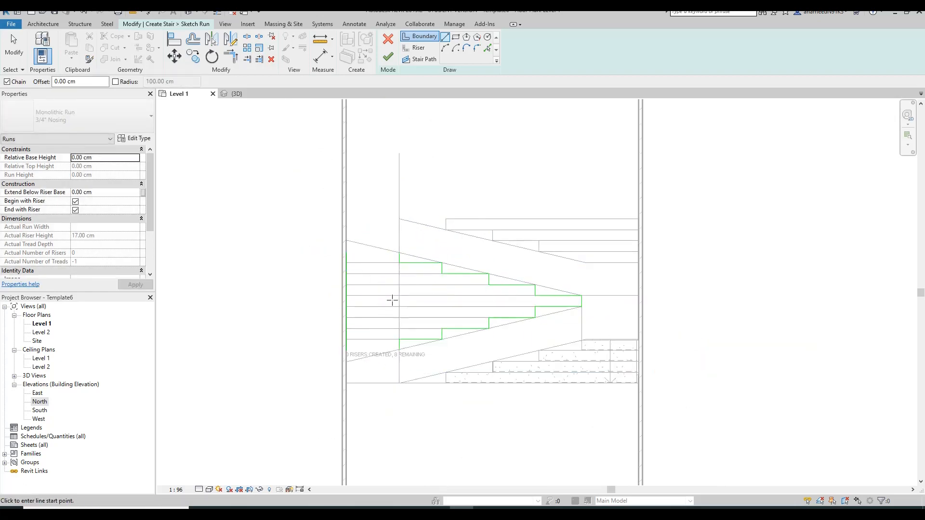
scroll(375, 276, up, 1)
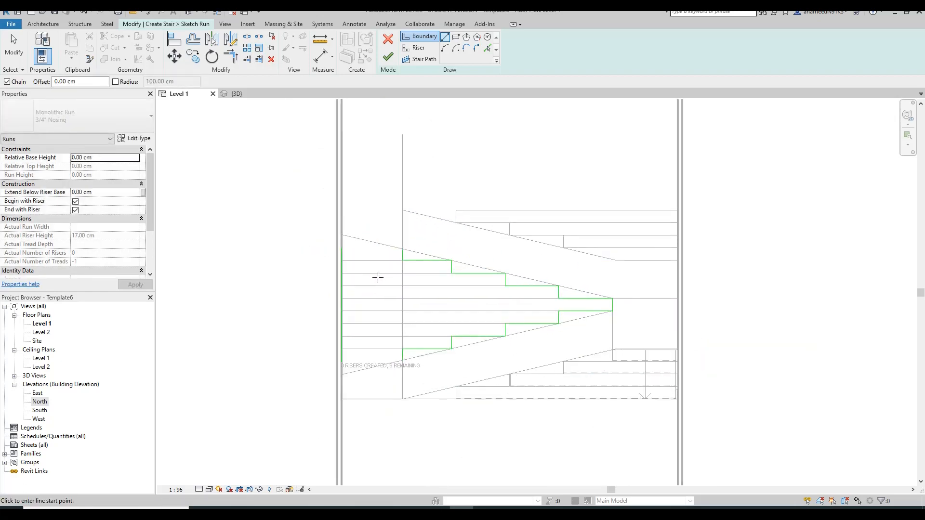
Draw the middle flight's five upper riser lines from the left wall boundary to the steps of the upper boundary
click(415, 49)
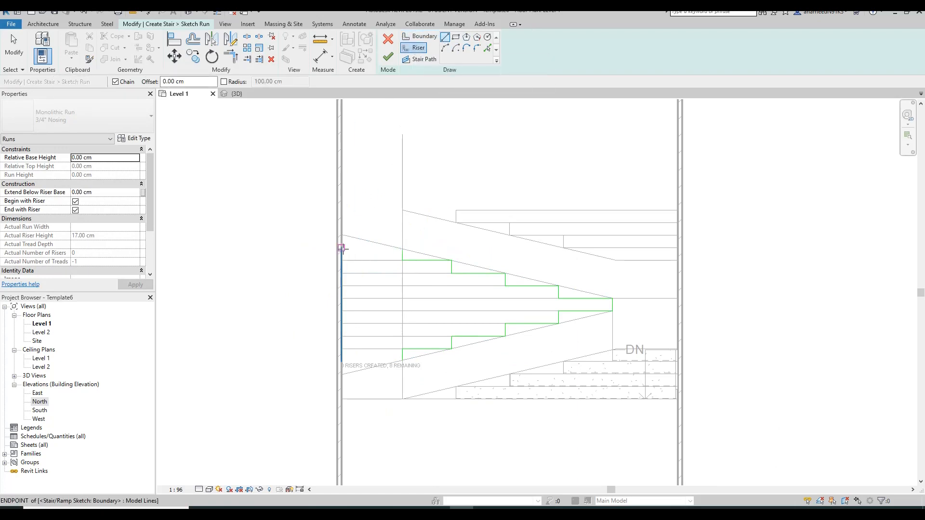
click(343, 248)
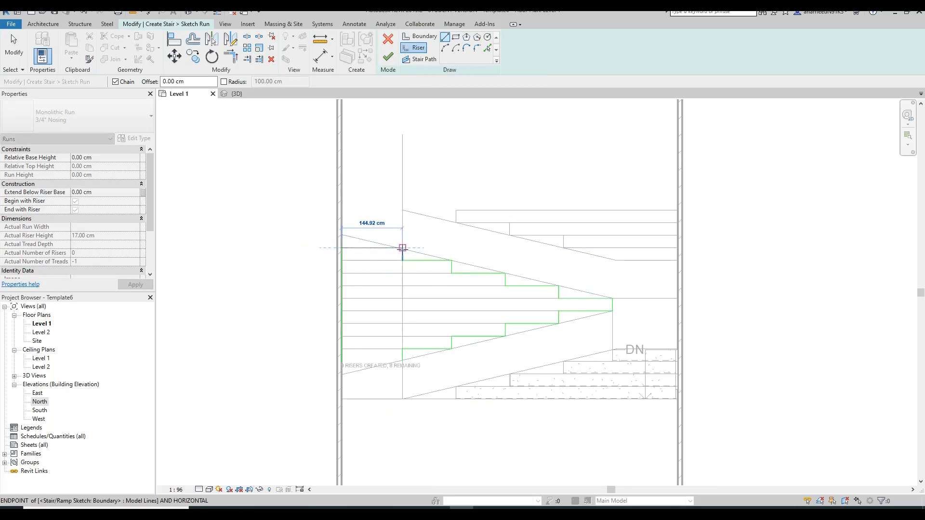
click(402, 248)
click(343, 260)
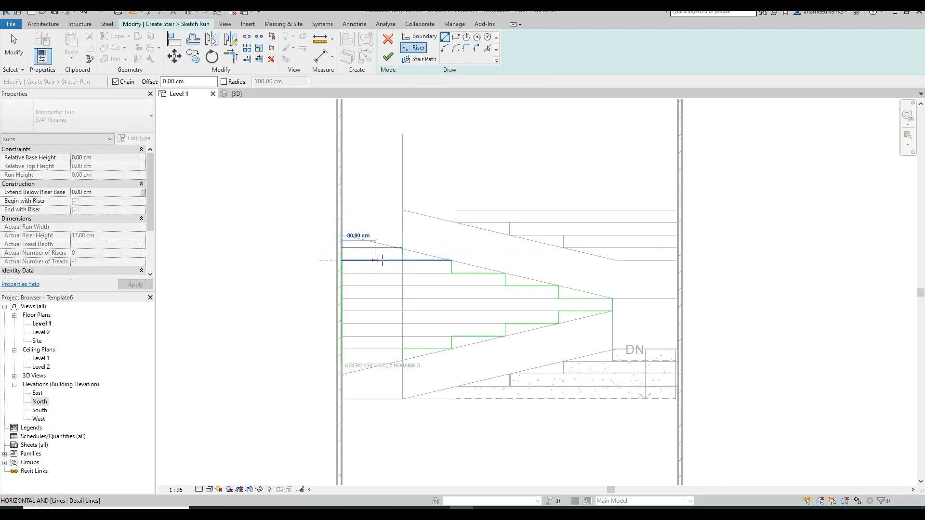
click(402, 260)
key(Escape)
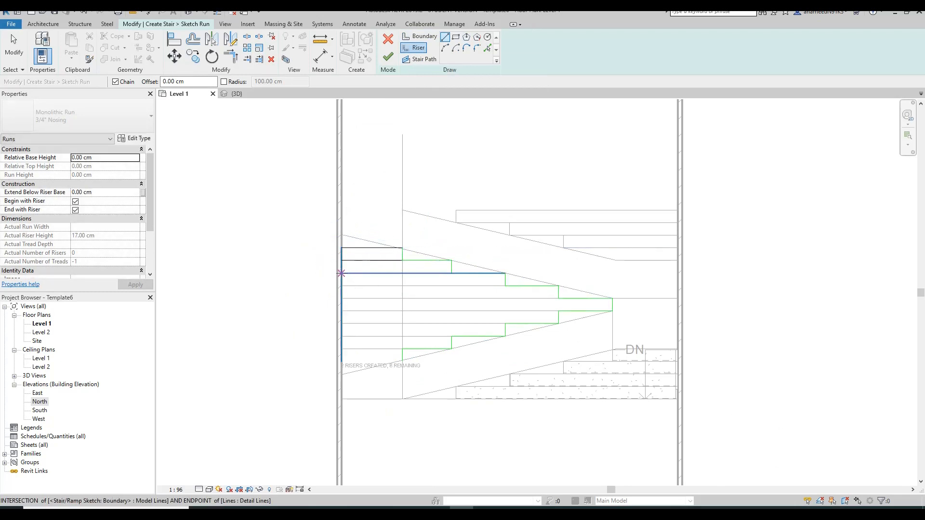
click(341, 273)
click(452, 273)
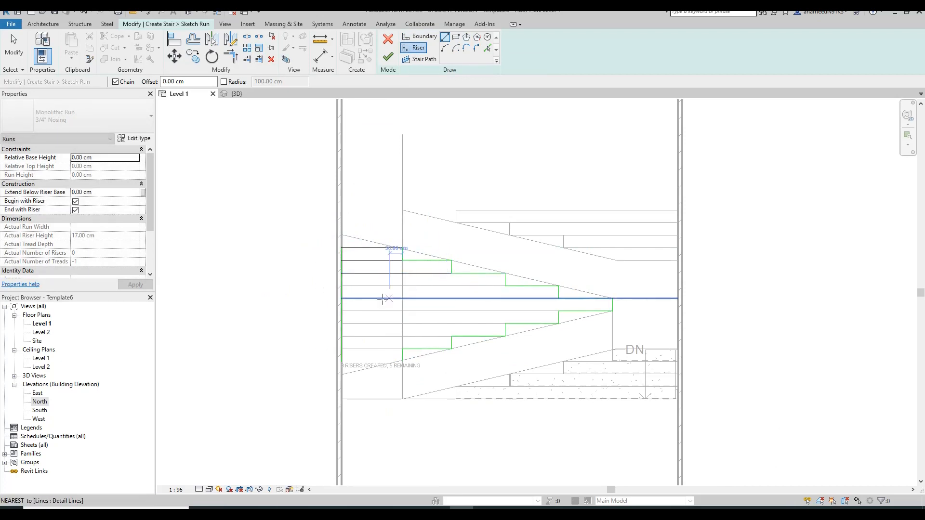
click(343, 286)
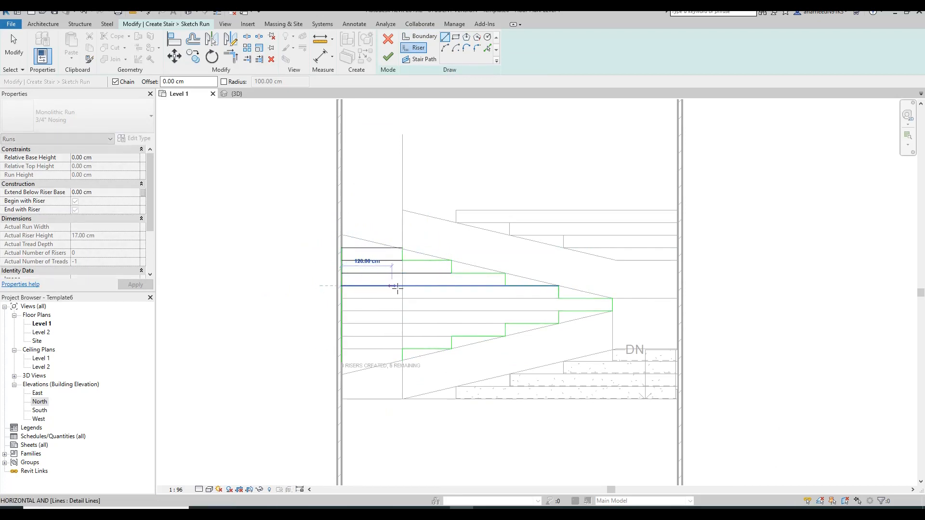
scroll(413, 285, up, 1)
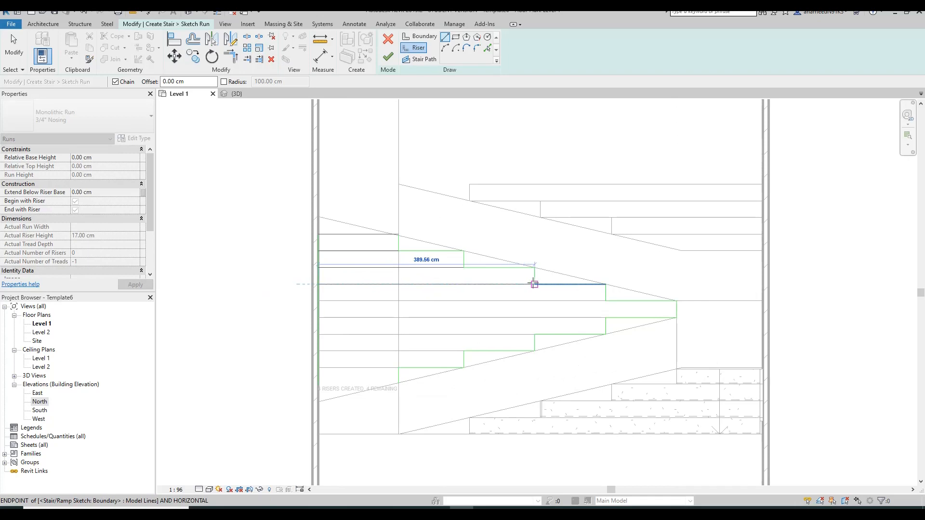
click(532, 285)
click(319, 301)
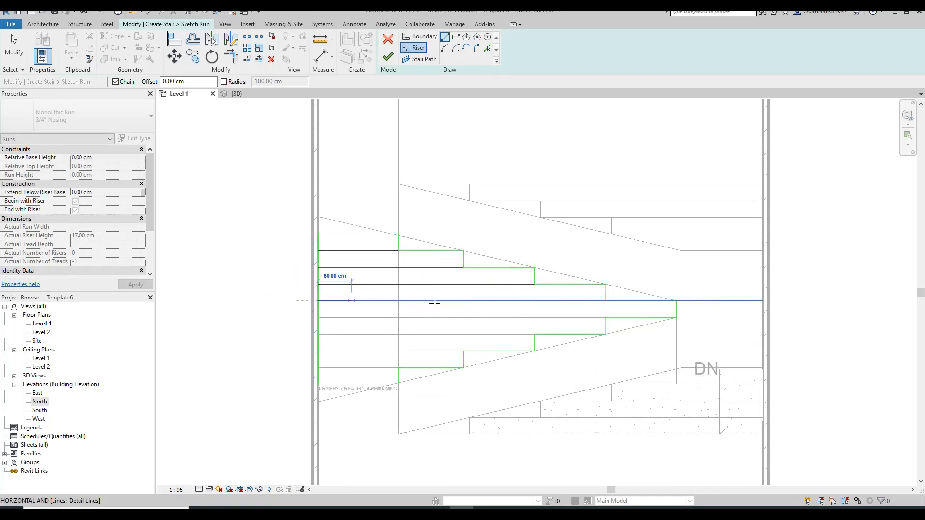
click(606, 302)
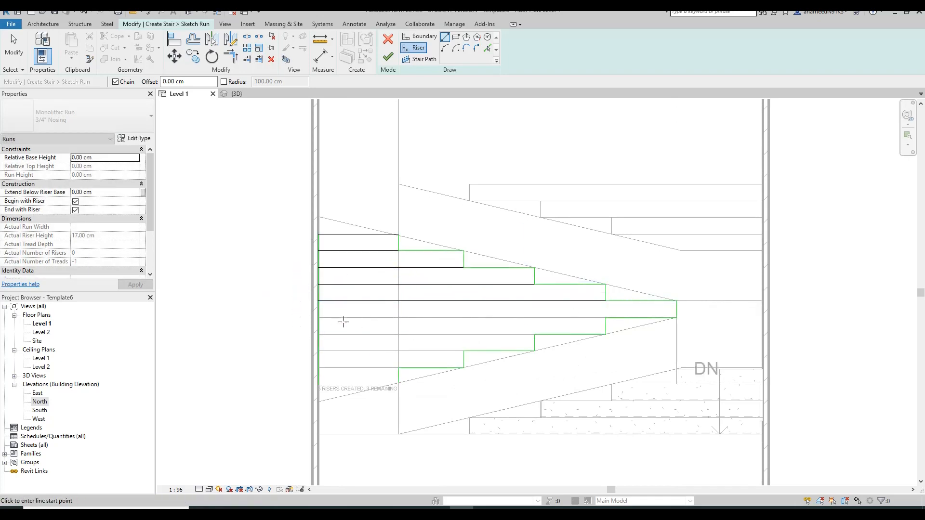
Draw the middle flight's five lower riser lines from the left wall boundary to the steps of the lower boundary
click(319, 318)
click(606, 317)
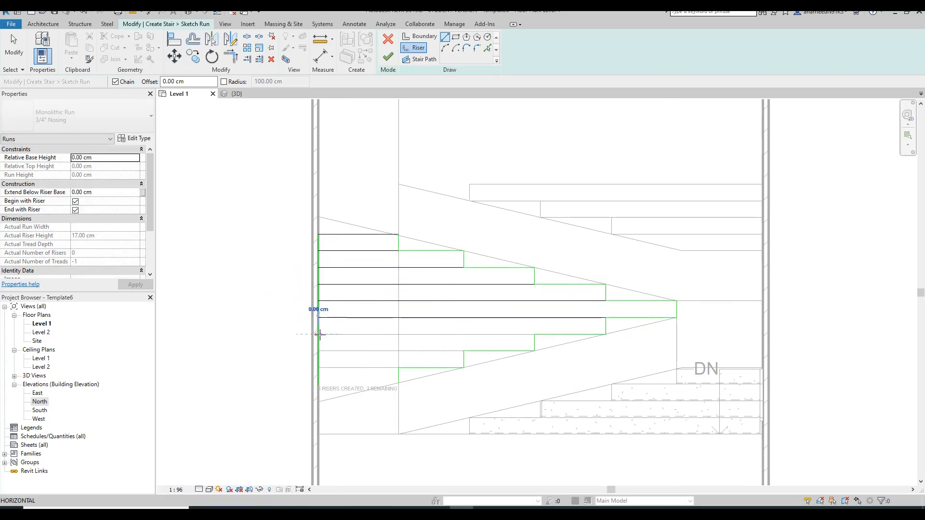
click(320, 334)
click(509, 349)
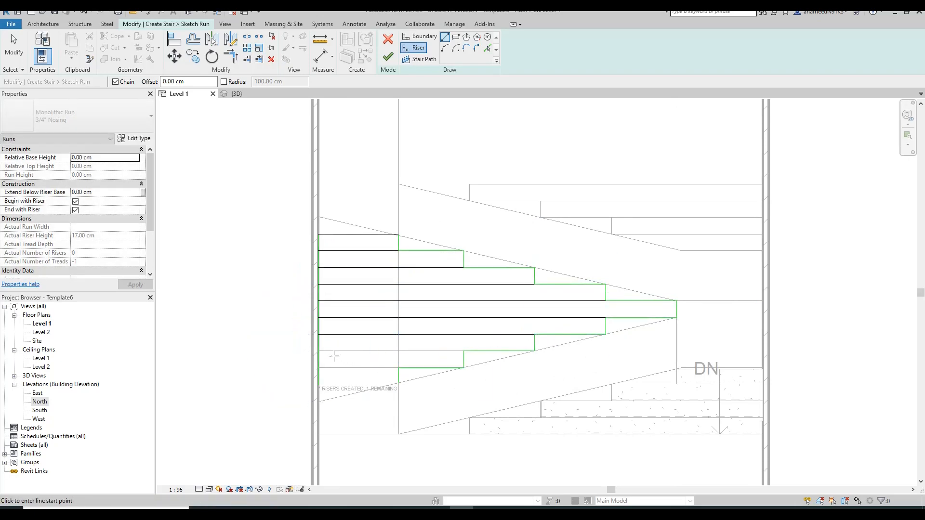
click(320, 351)
click(464, 350)
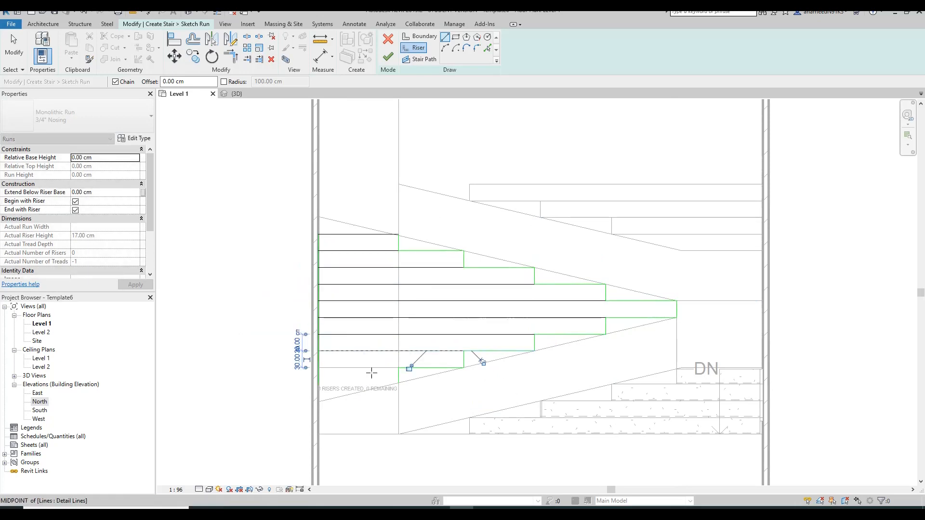
click(319, 368)
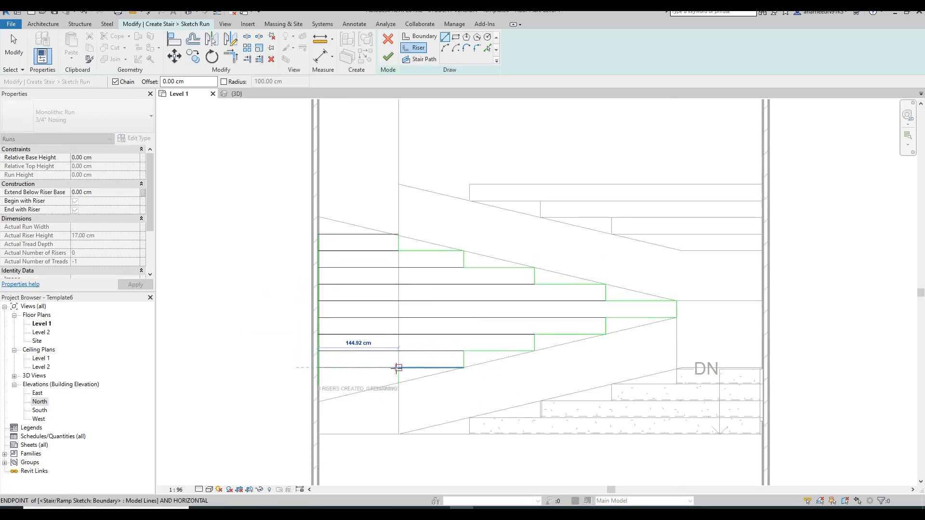
click(390, 368)
click(319, 384)
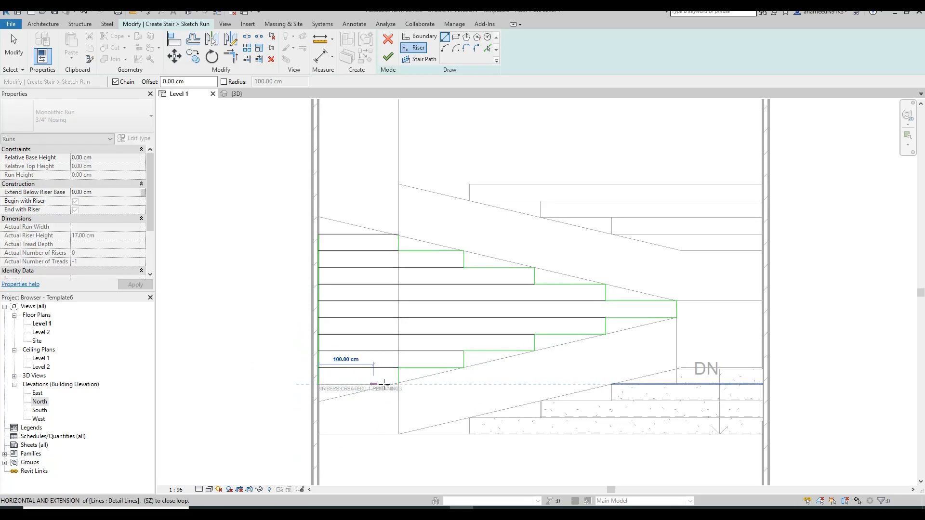
click(398, 384)
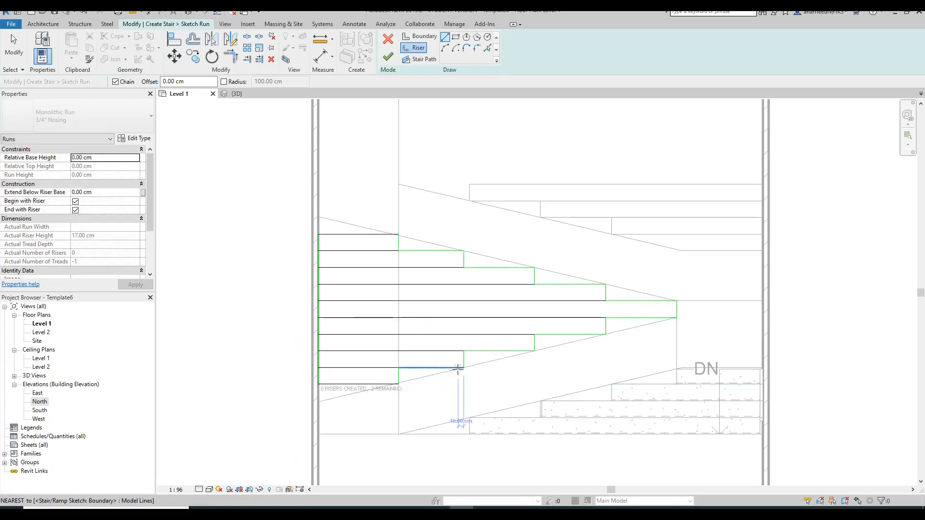
Draw a stair path between the midpoints of the outermost risers and finish both the sketched run and the stair
scroll(467, 281, down, 2)
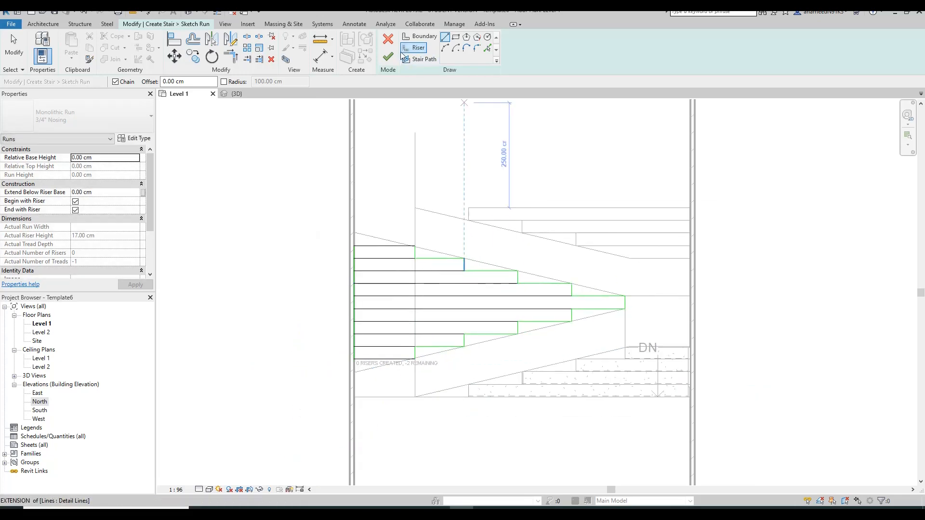
middle_drag(518, 201, 485, 217)
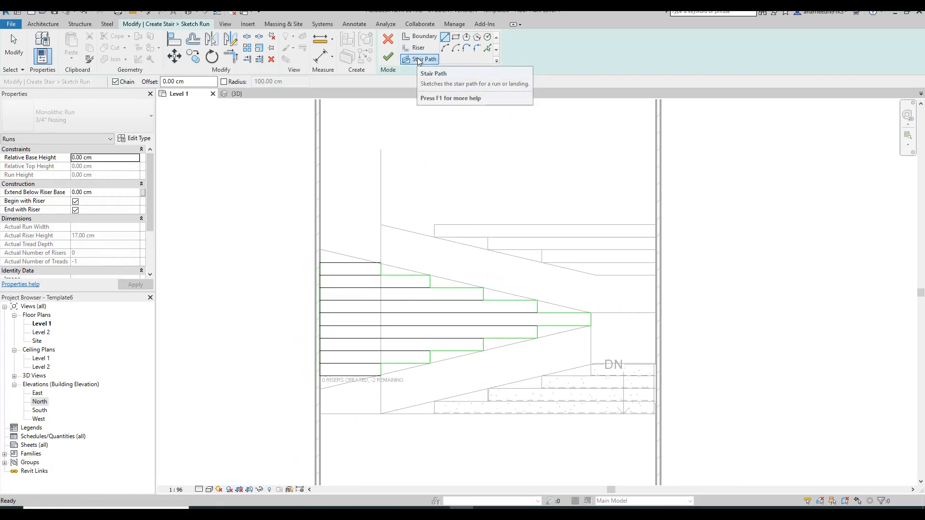
click(419, 60)
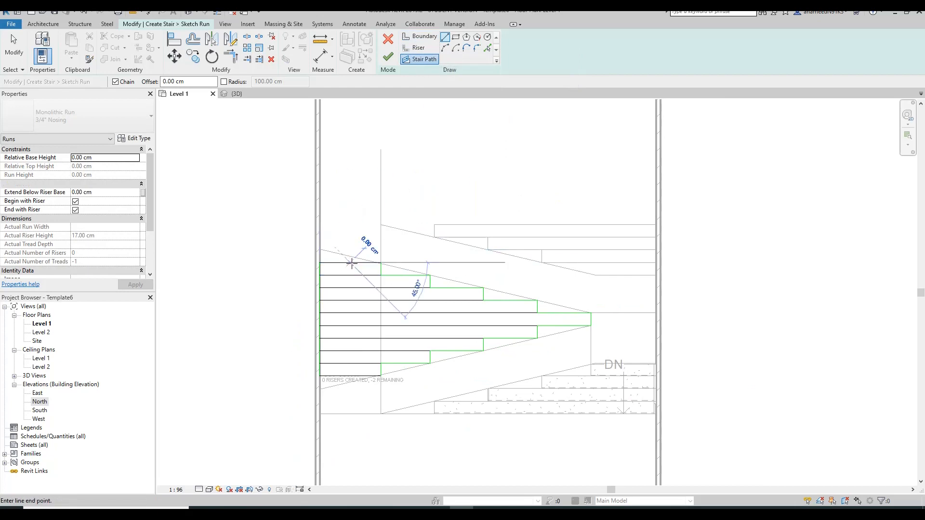
click(351, 262)
click(350, 376)
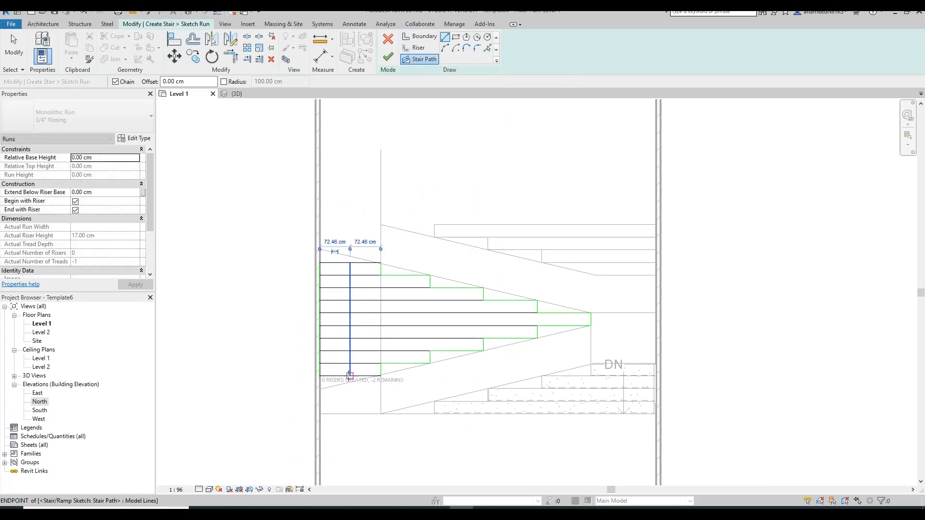
click(394, 58)
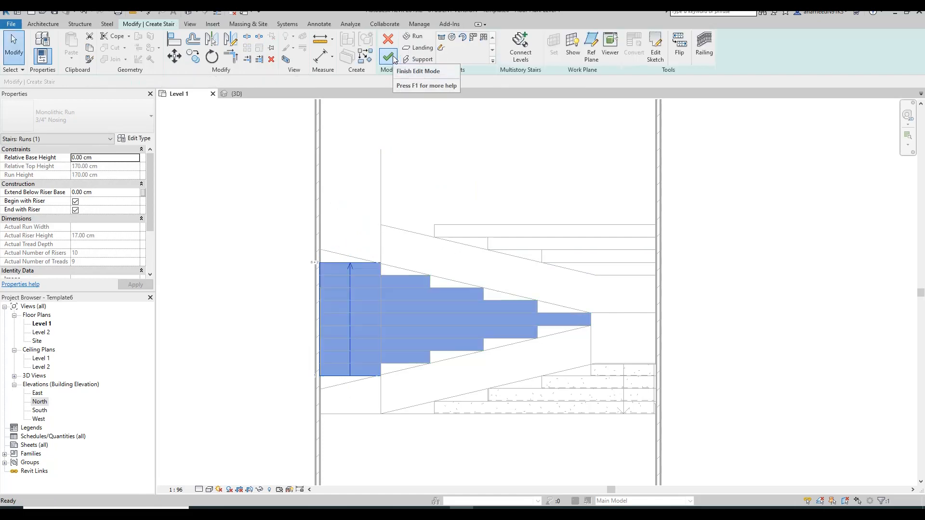
click(389, 58)
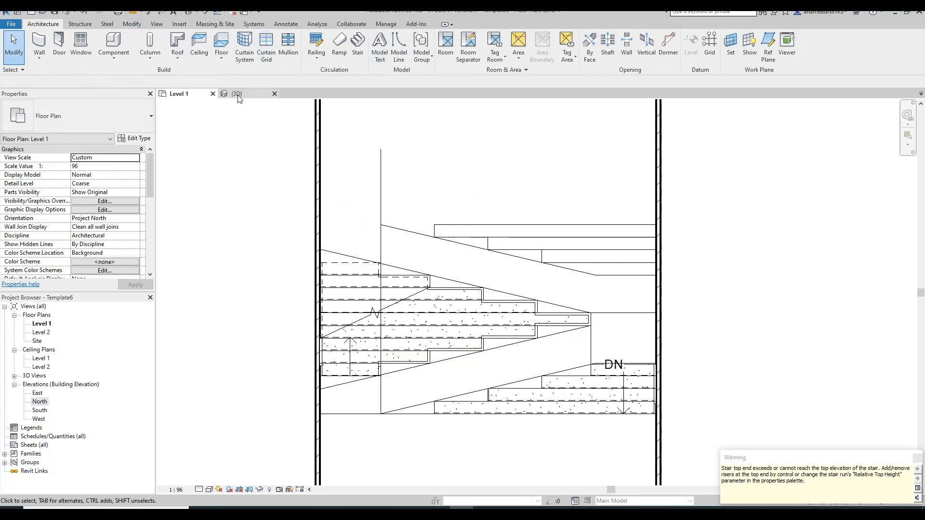
Switch to the 3D view and delete the stepped railing along the open side of the middle stair
click(233, 95)
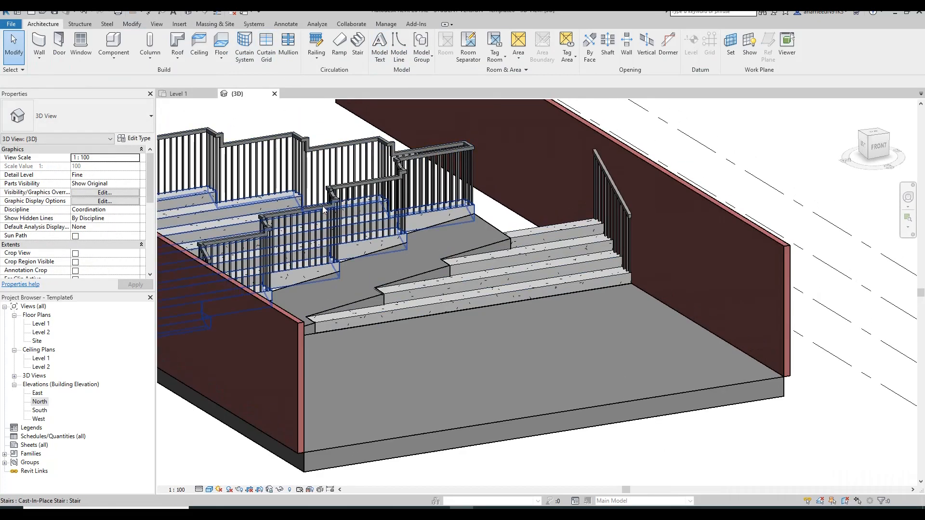
click(324, 208)
key(Escape)
click(370, 188)
key(Delete)
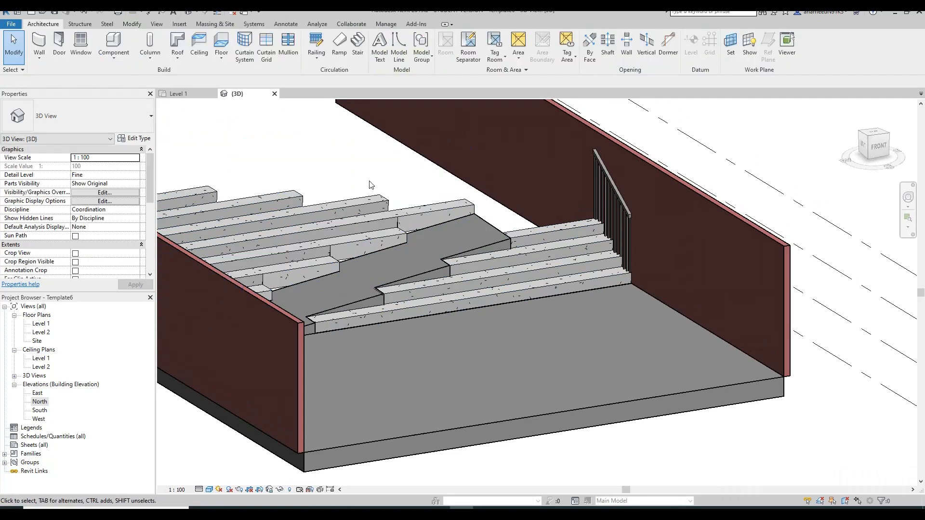
Delete the railing on the middle stair's straight side along the brick wall
scroll(391, 259, down, 2)
click(908, 197)
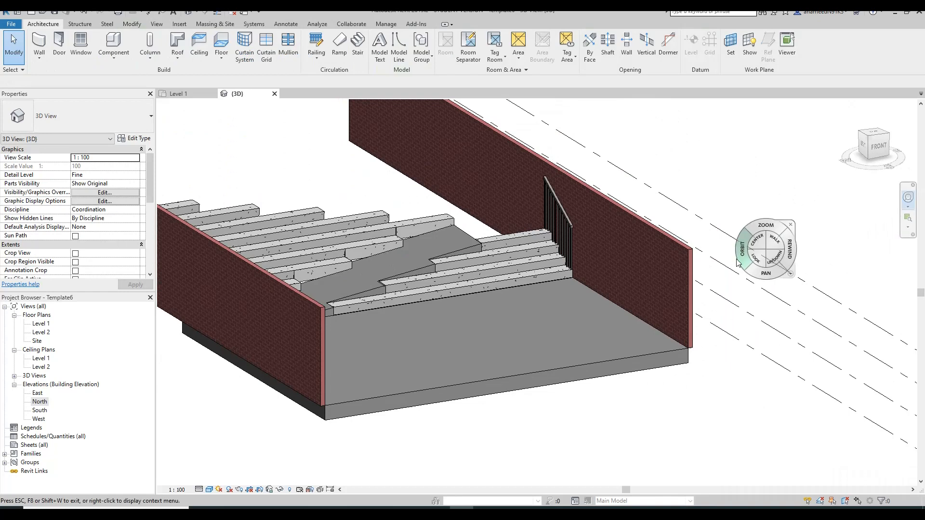
drag(745, 243, 606, 159)
middle_drag(606, 159, 631, 140)
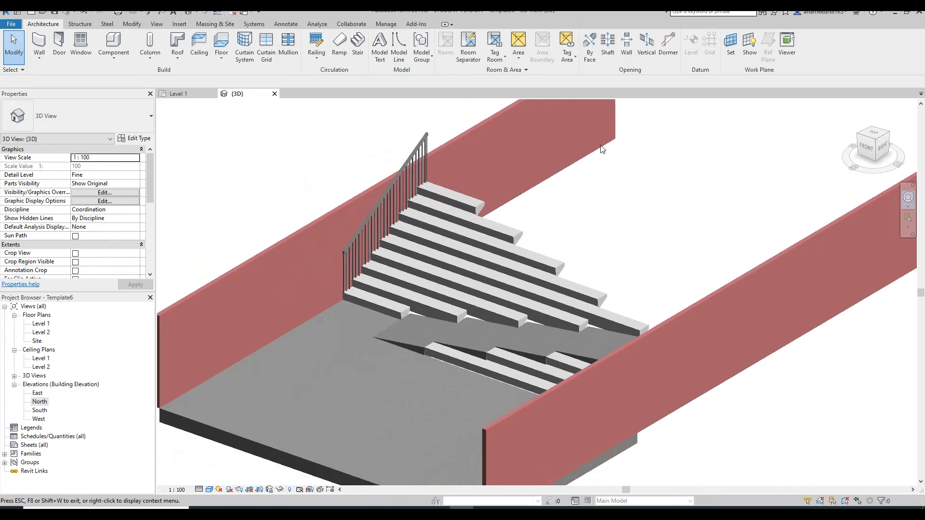
middle_drag(566, 200, 594, 159)
key(Escape)
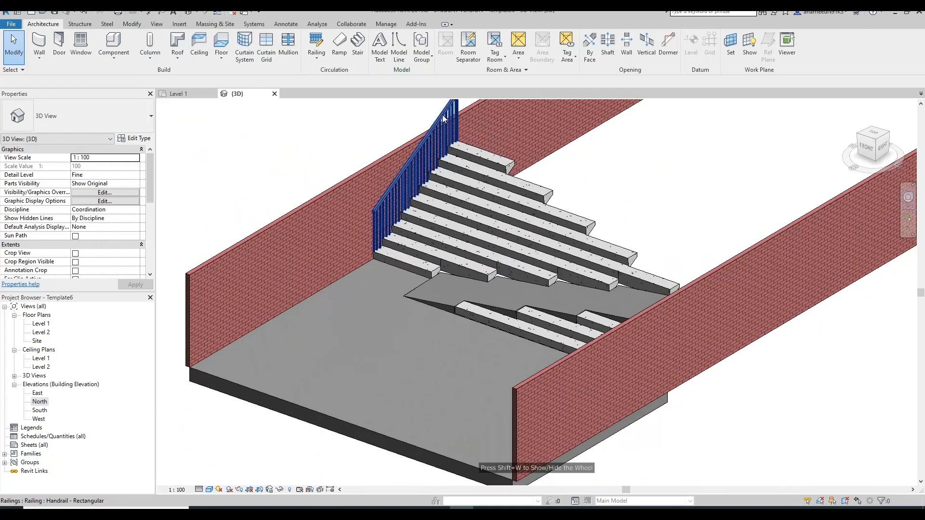
click(442, 118)
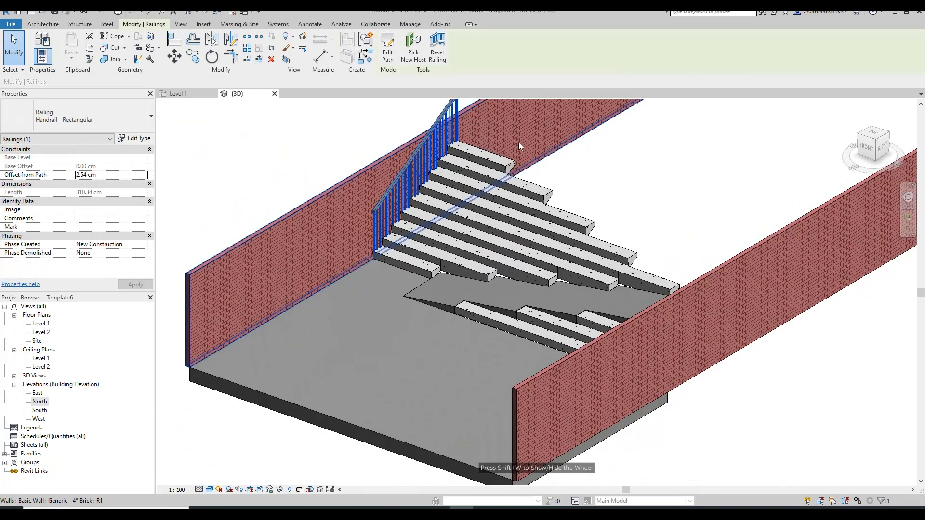
key(Delete)
Select the middle flight of stairs and set its base offset to -10 cm
middle_drag(584, 275, 574, 244)
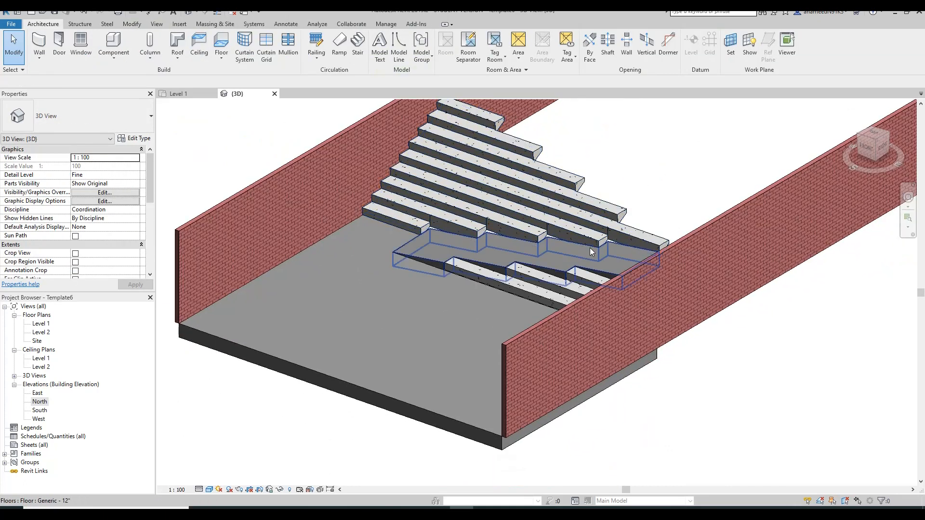
click(526, 218)
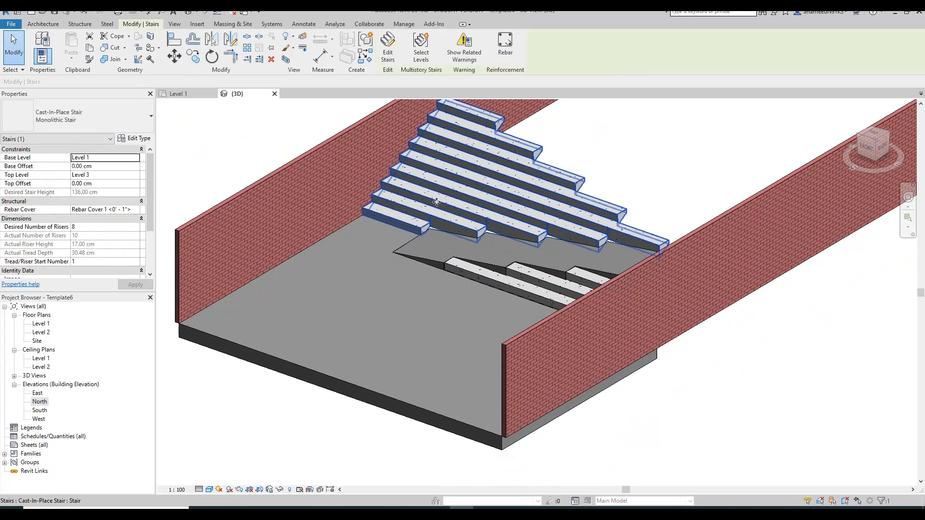
middle_drag(509, 169, 504, 203)
key(Escape)
click(532, 189)
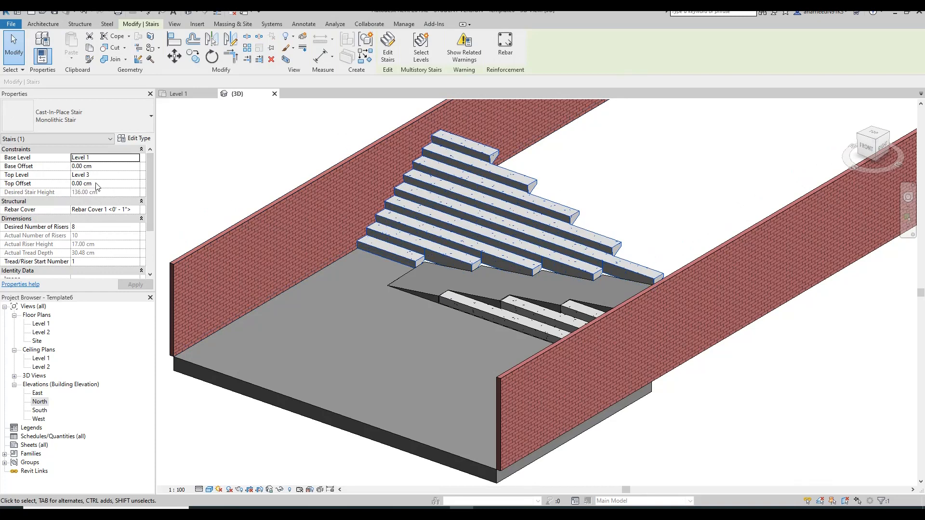
click(96, 166)
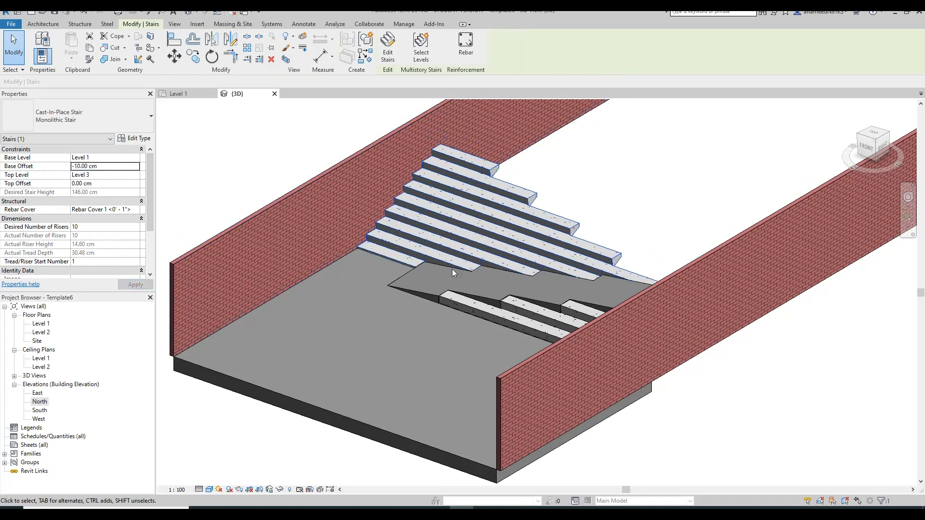
click(211, 212)
Examine in 3D how the lowered middle flight meets the ramp and the lower steps, viewed from close up and from the front
scroll(489, 303, up, 5)
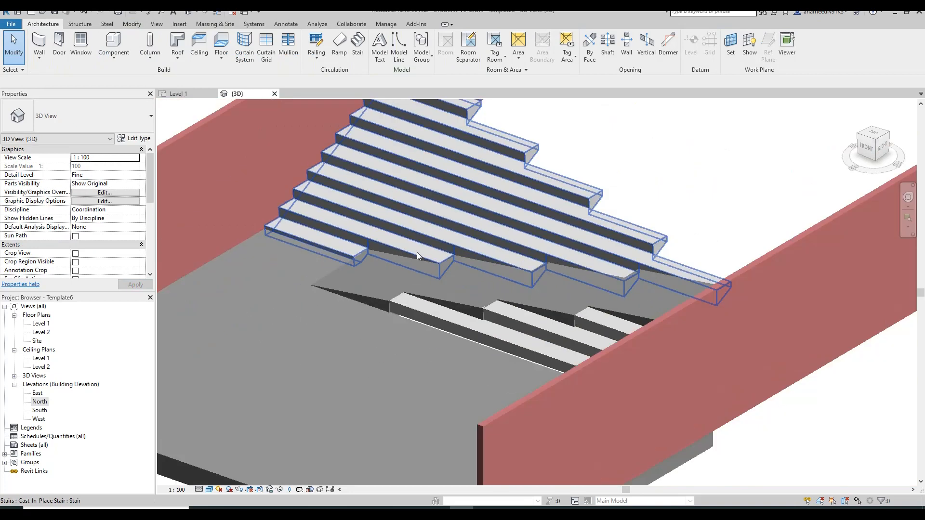
middle_drag(645, 278, 556, 266)
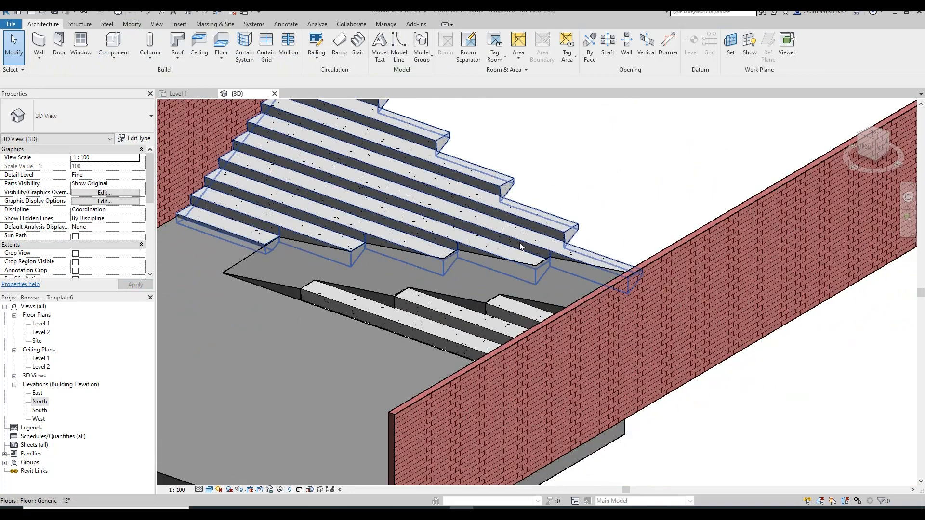
scroll(507, 268, down, 3)
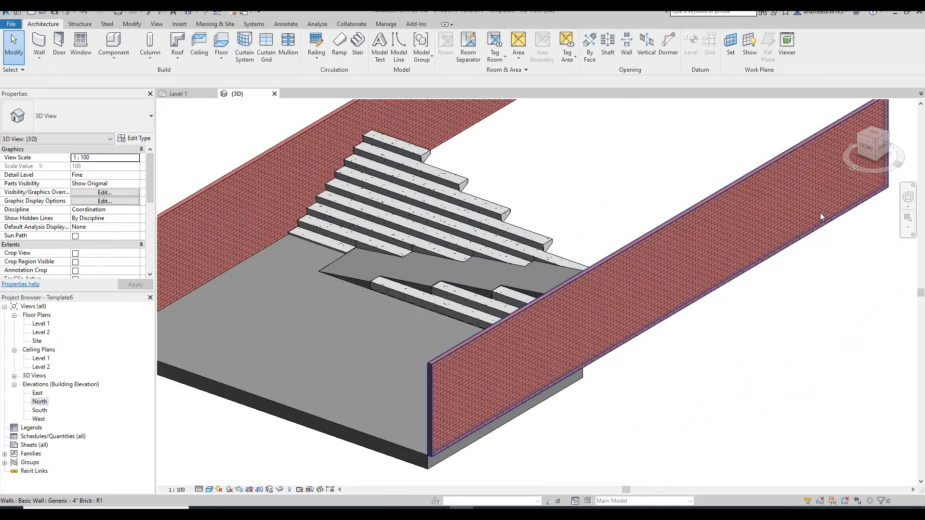
key(shift+w)
drag(457, 233, 447, 272)
drag(464, 280, 435, 278)
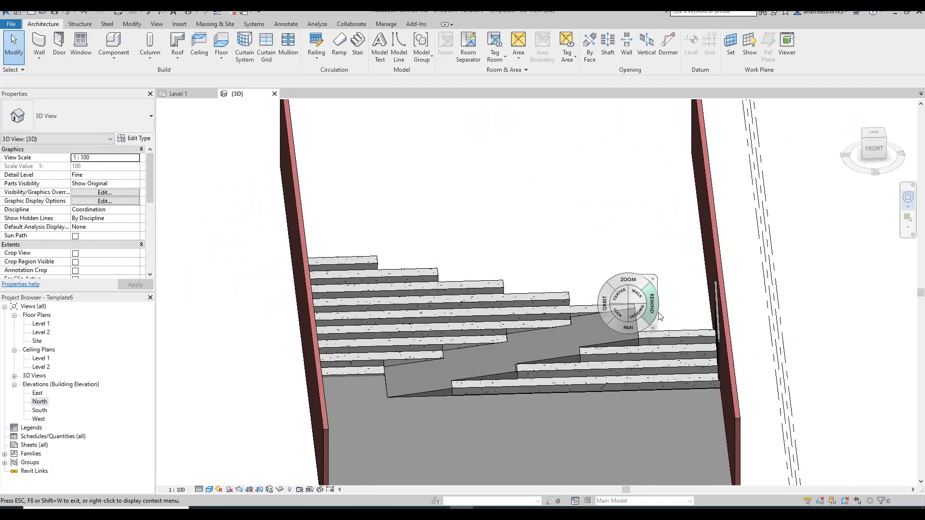
key(Escape)
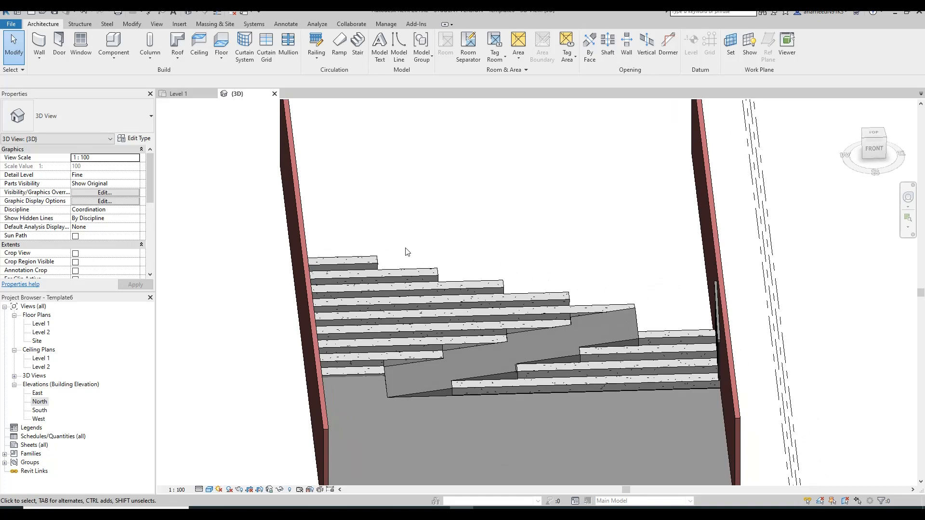
In the Level 1 plan, create a rectangular Level 2 floor about 155 cm wide along the right wall, from the lower flight to the upper guide line
click(194, 93)
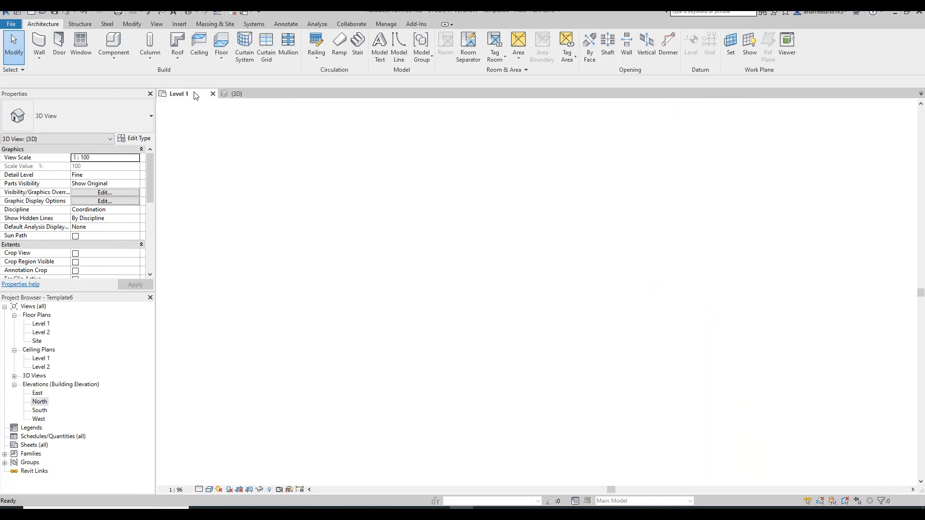
middle_drag(548, 294, 515, 284)
scroll(533, 284, up, 3)
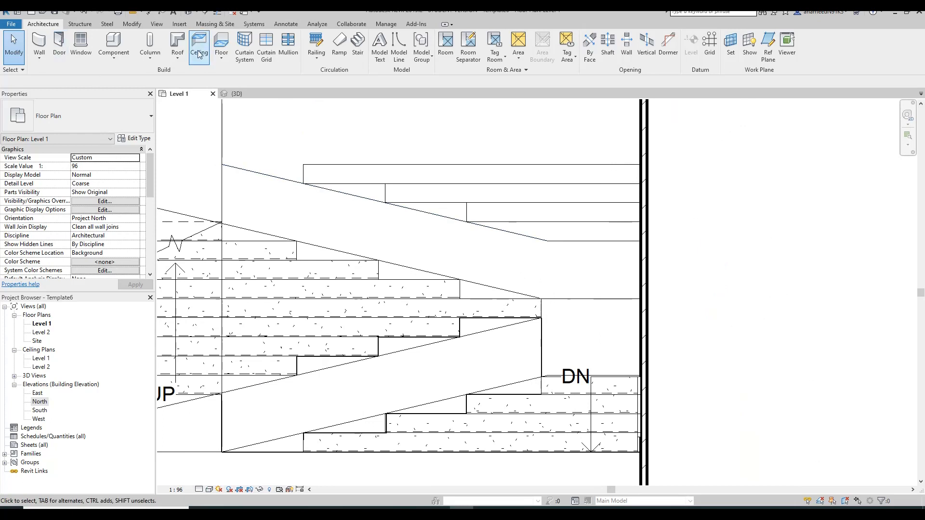
click(221, 42)
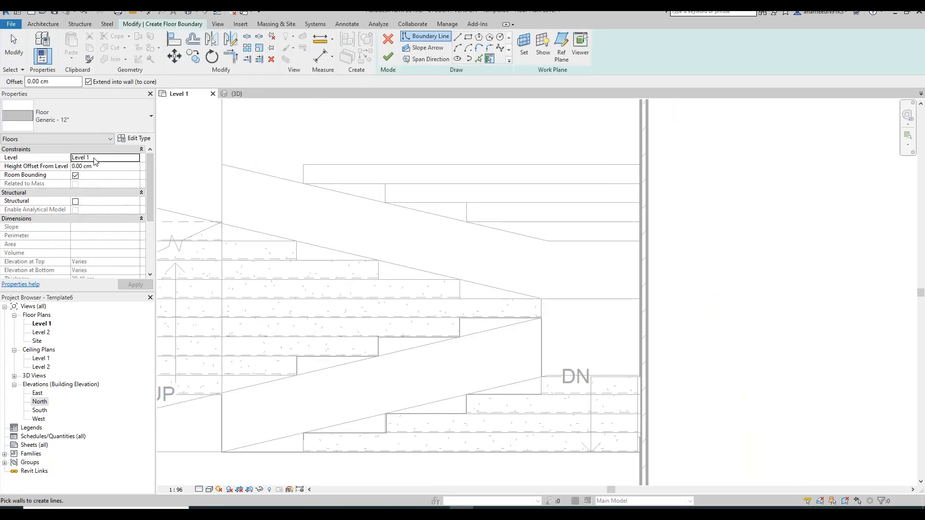
click(135, 158)
click(83, 174)
click(468, 37)
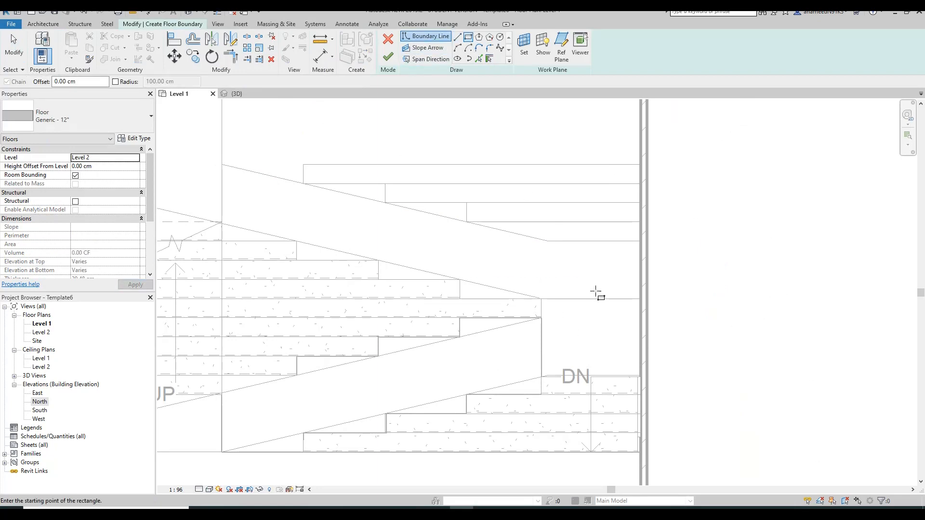
click(541, 375)
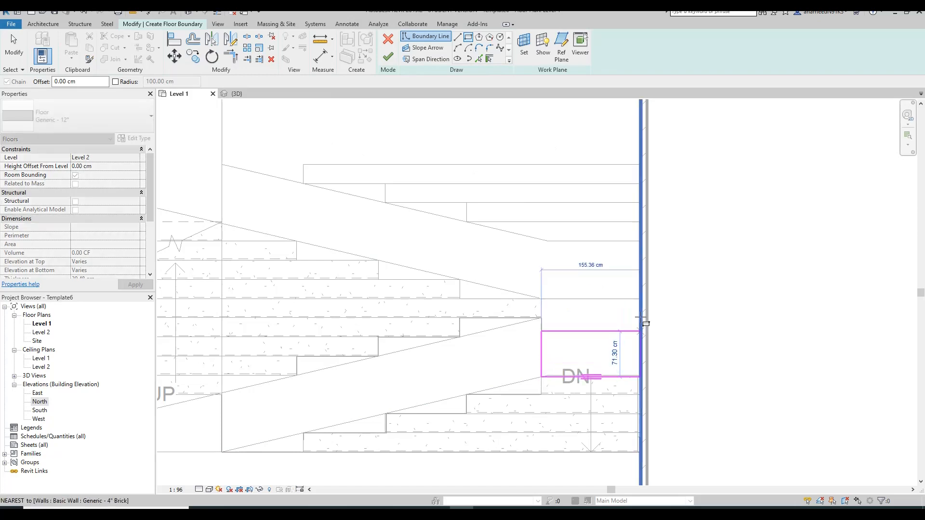
click(640, 241)
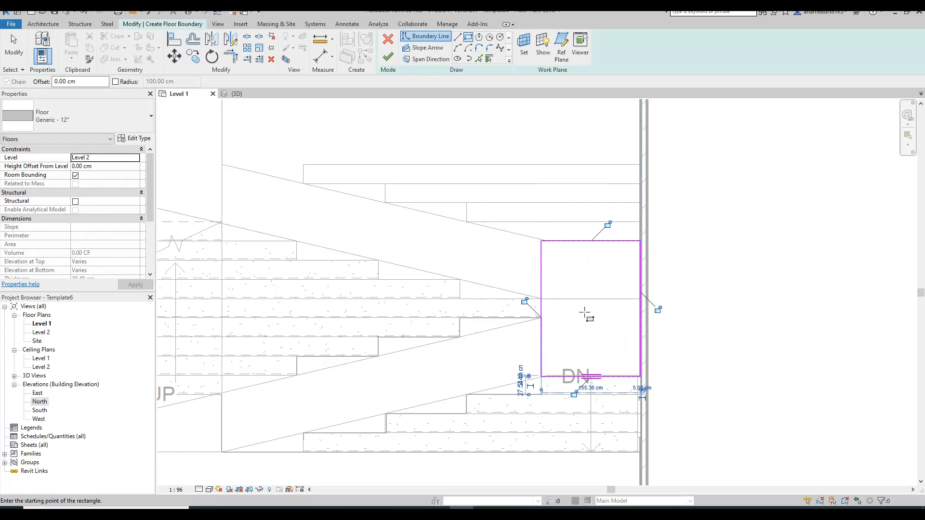
click(389, 58)
middle_drag(583, 287, 698, 305)
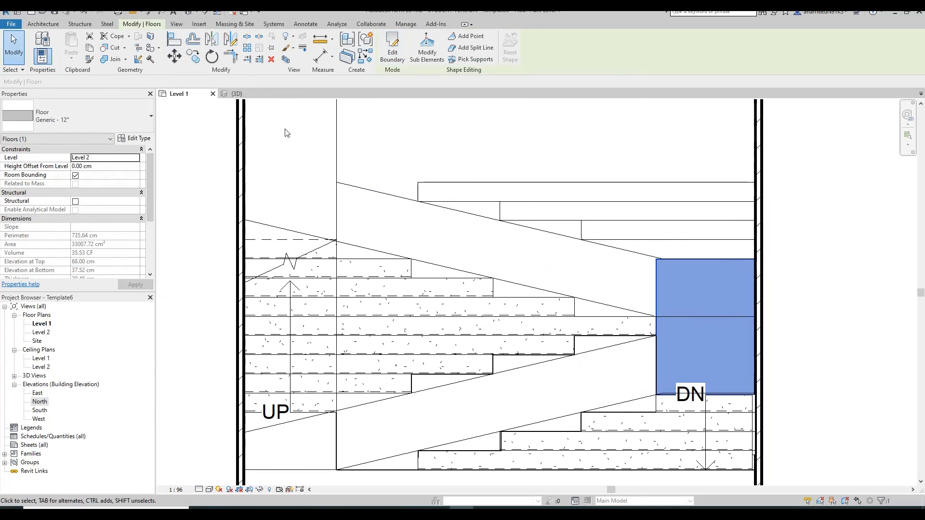
click(275, 144)
Start another floor sketch and set its level to Level 2
click(221, 40)
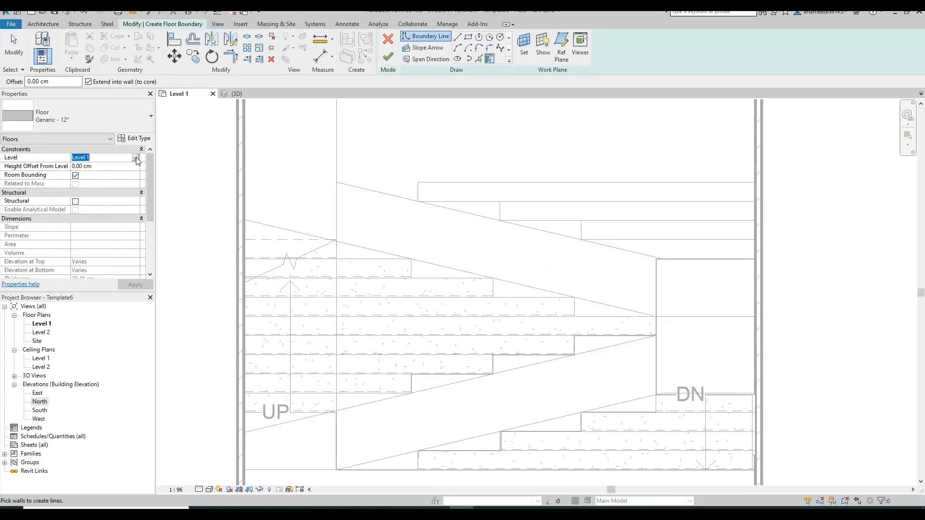
click(137, 159)
click(94, 175)
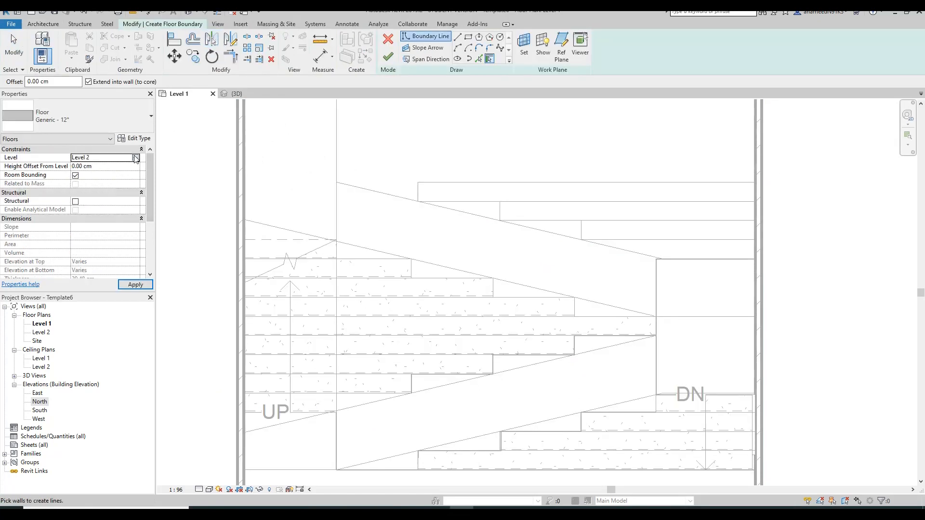
click(136, 159)
click(85, 185)
click(135, 160)
click(83, 173)
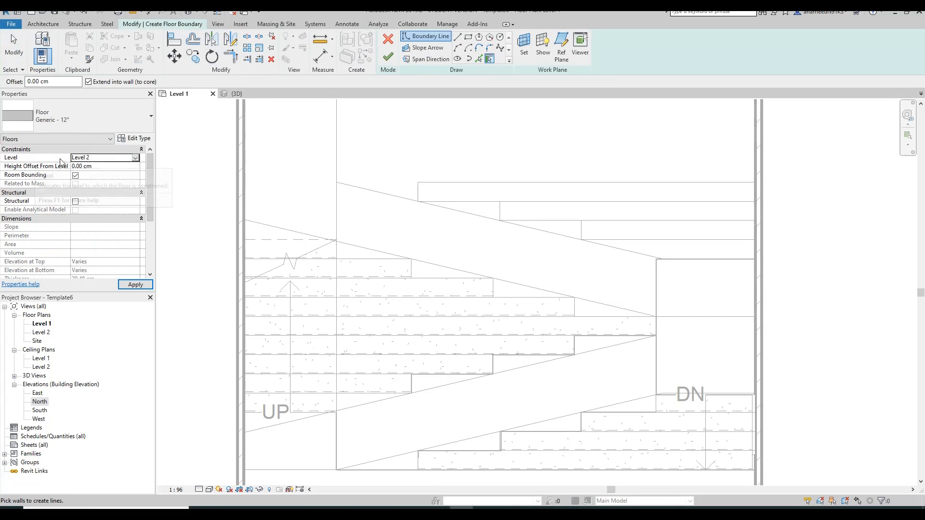
Draw the floor's lower stepped boundary from the landing edge along the middle flight's upper treads to the left vertical guide line
click(426, 36)
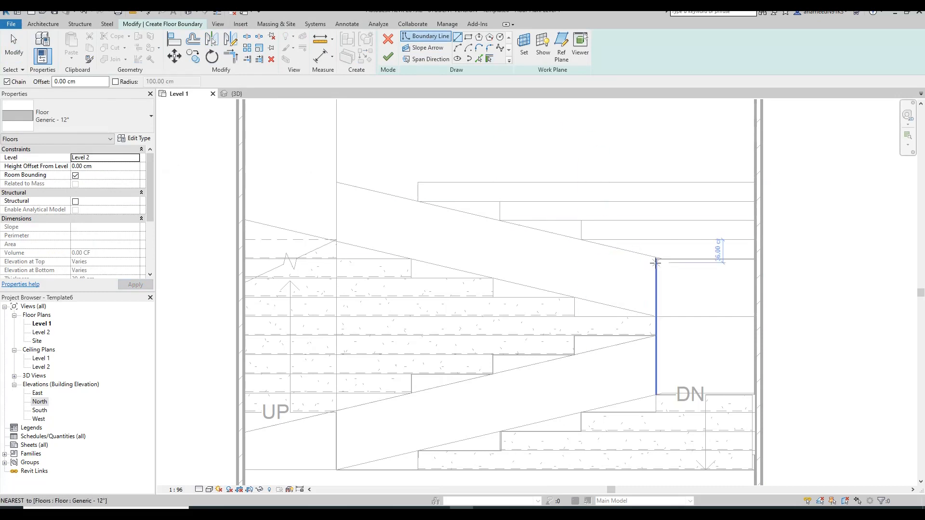
click(656, 316)
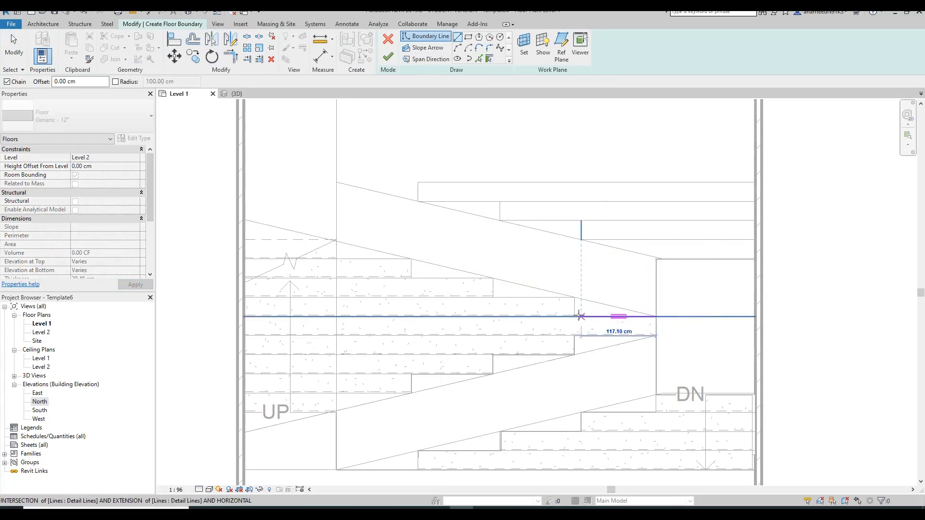
click(574, 317)
click(575, 297)
click(493, 297)
click(493, 278)
click(411, 278)
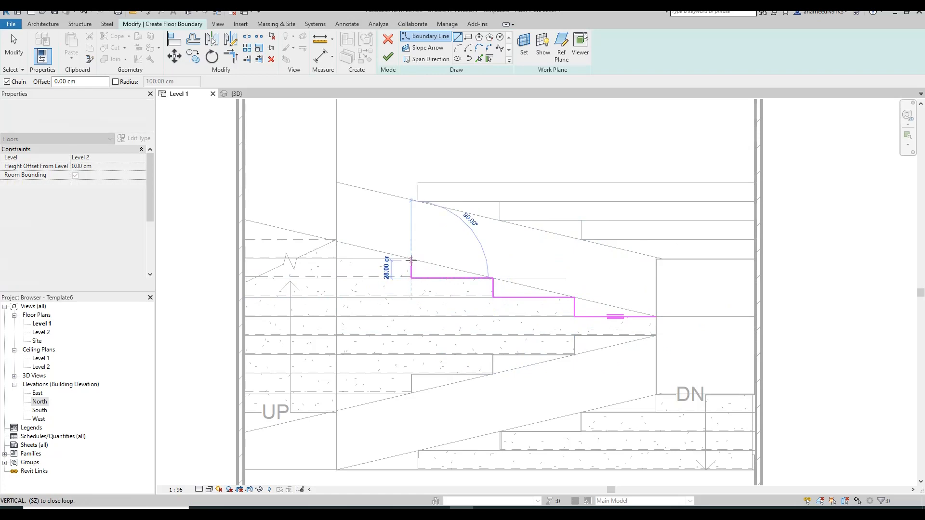
click(411, 258)
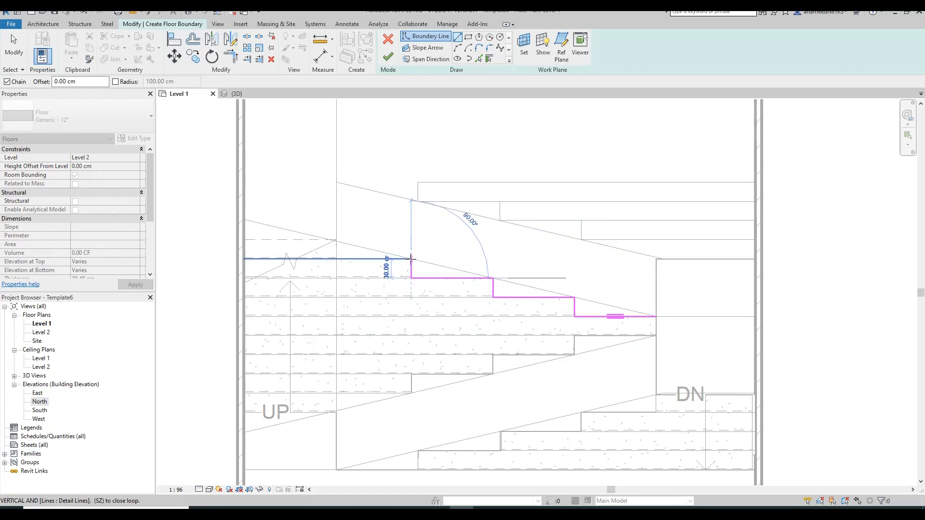
click(336, 259)
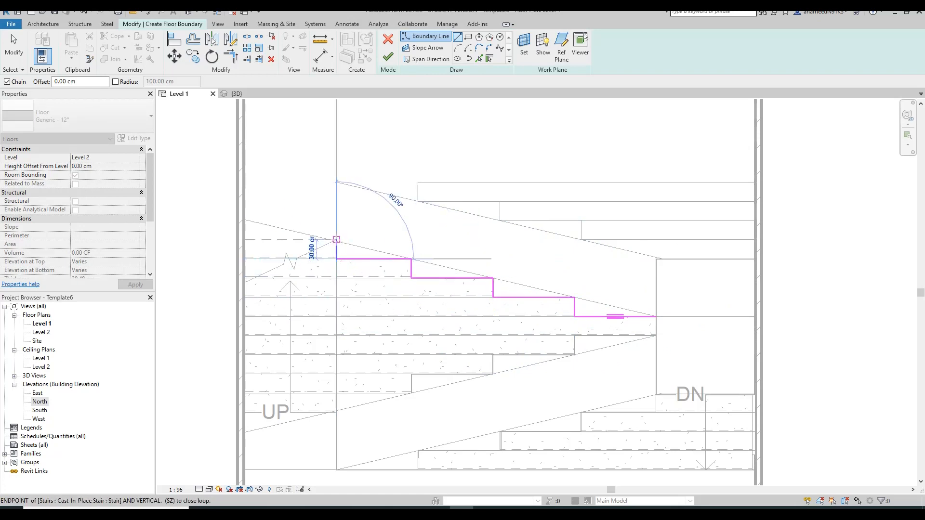
Continue the boundary up the left guide line, along the upper flight's stepped guide lines, and close it at the landing edge
click(338, 182)
click(418, 182)
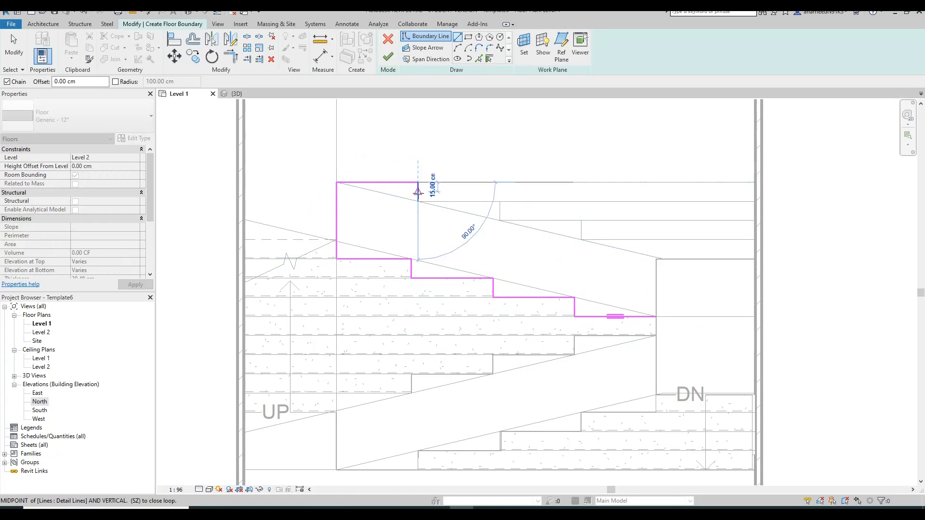
click(418, 201)
click(499, 202)
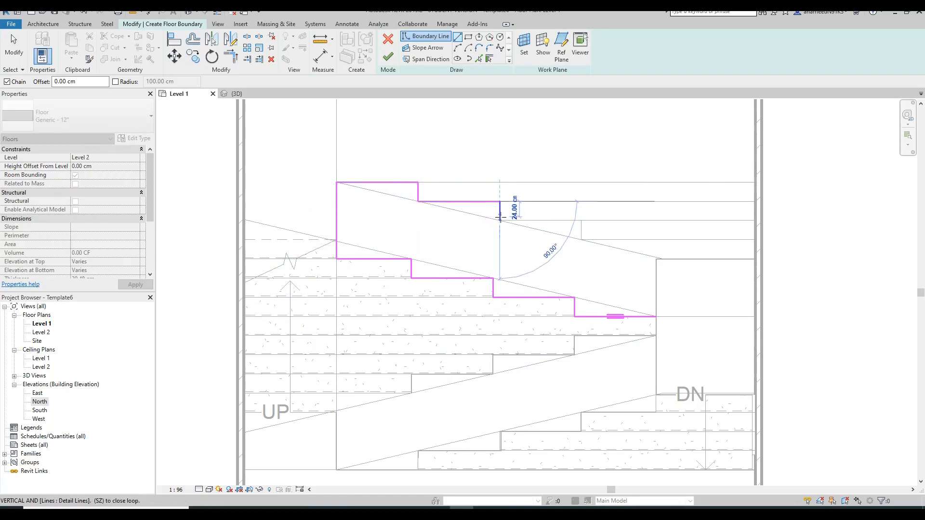
click(499, 220)
click(582, 220)
click(582, 239)
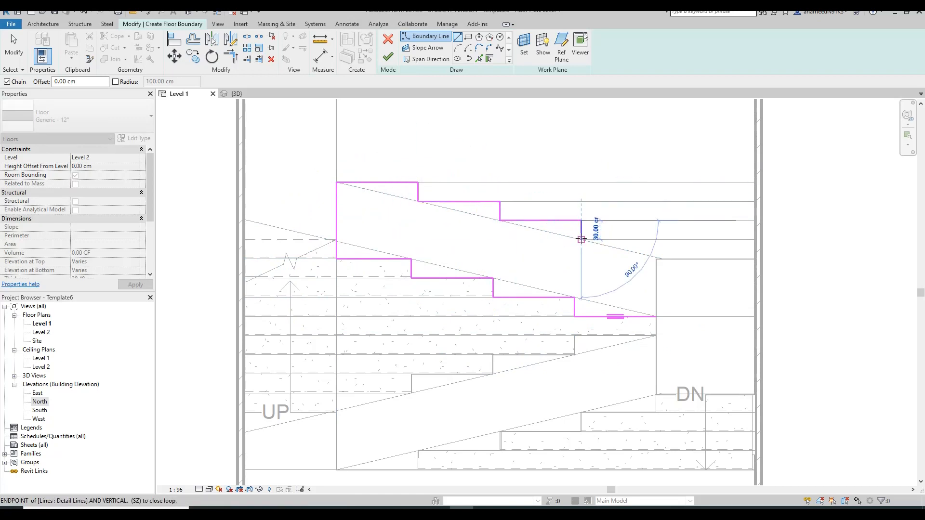
click(656, 240)
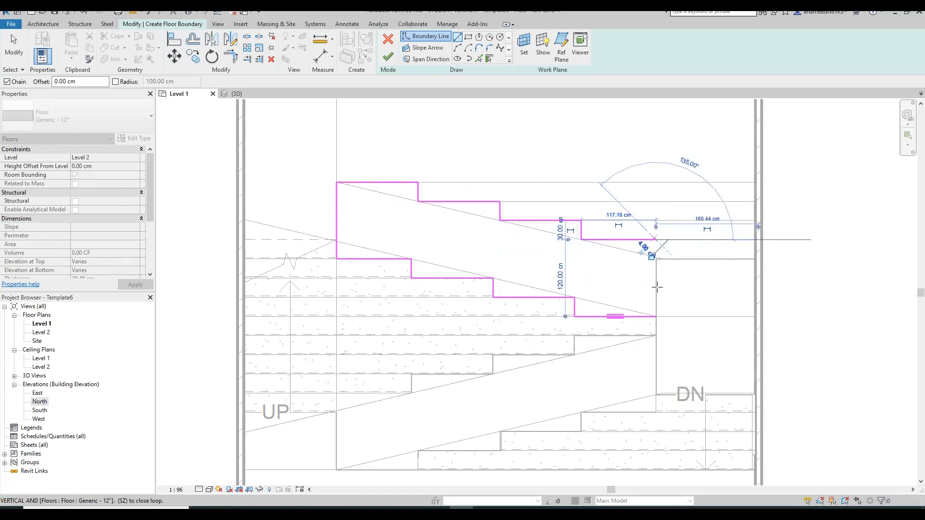
click(655, 317)
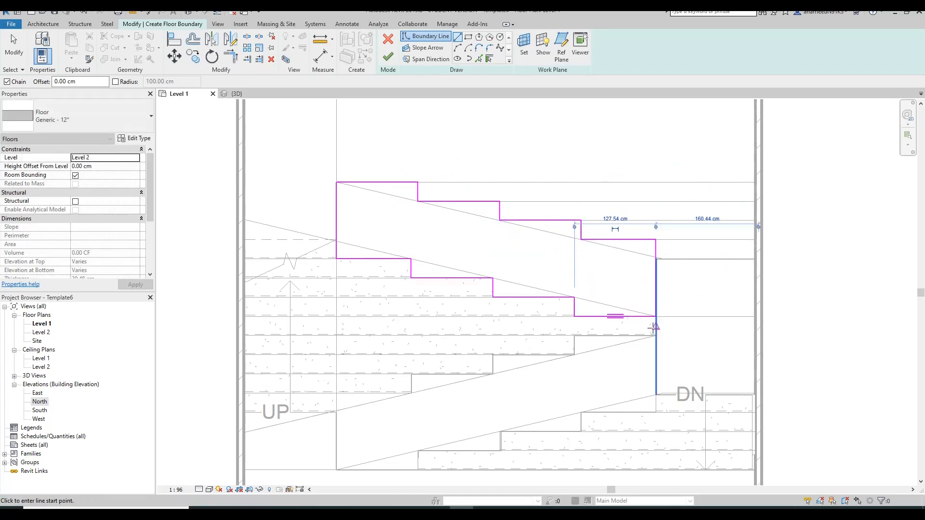
Draw a slope arrow along the lower diagonal guide line, from the landing edge up to the left vertical guide line
click(418, 49)
click(656, 317)
click(337, 241)
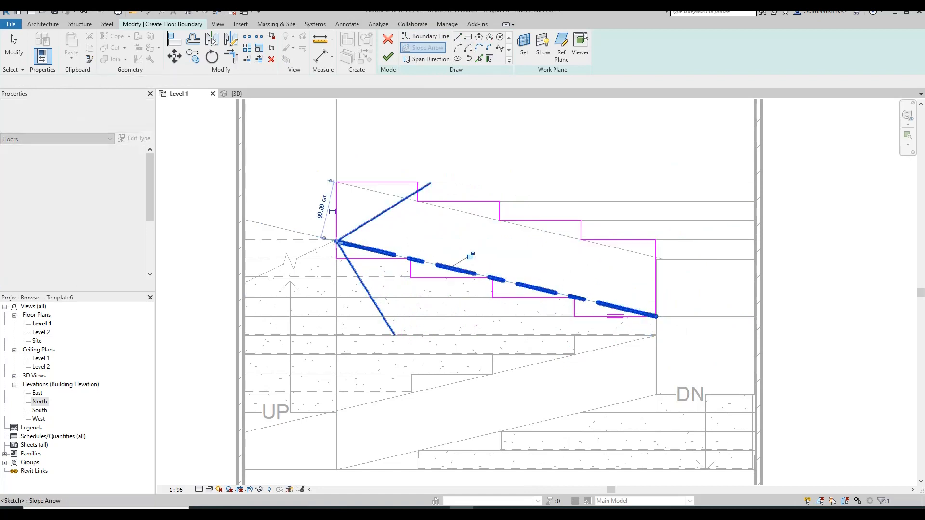
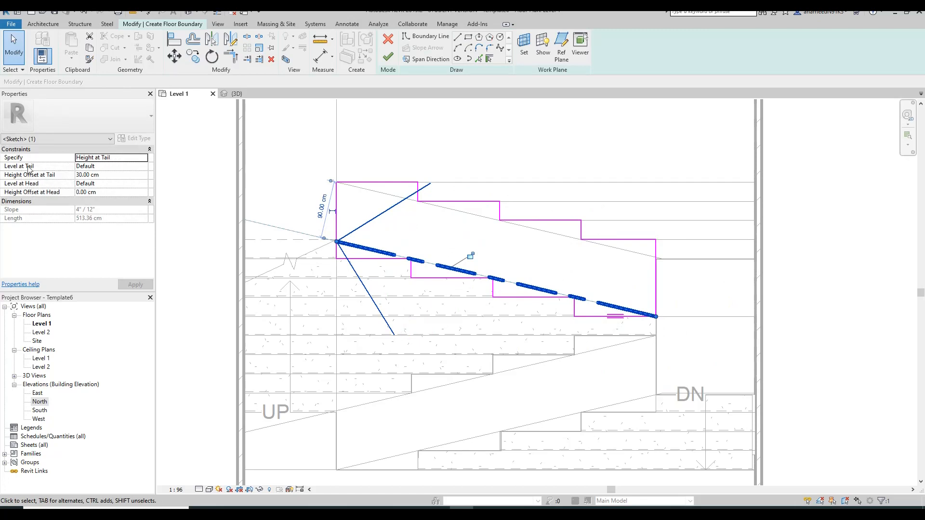
Set the slope arrow's tail to Level 2 with a 0 cm height offset and its head to Level 3
click(126, 167)
click(144, 167)
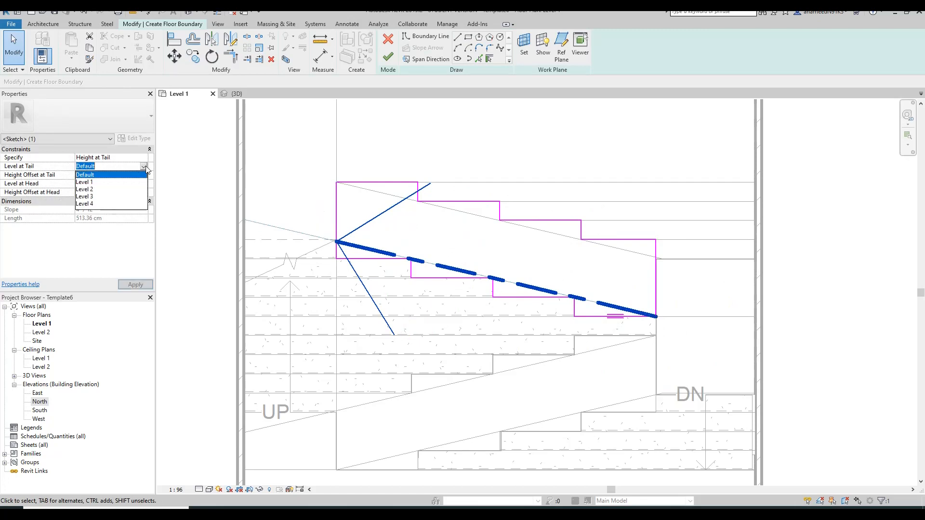
click(90, 188)
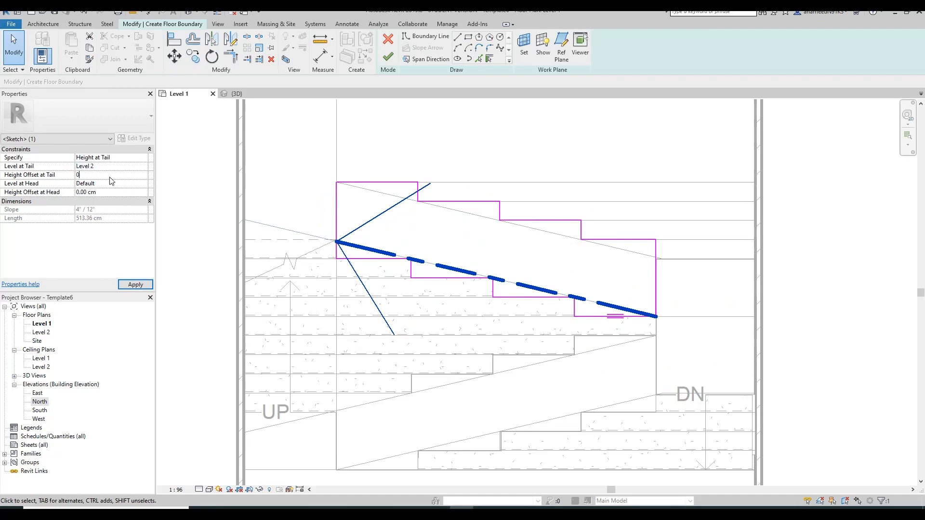
click(102, 184)
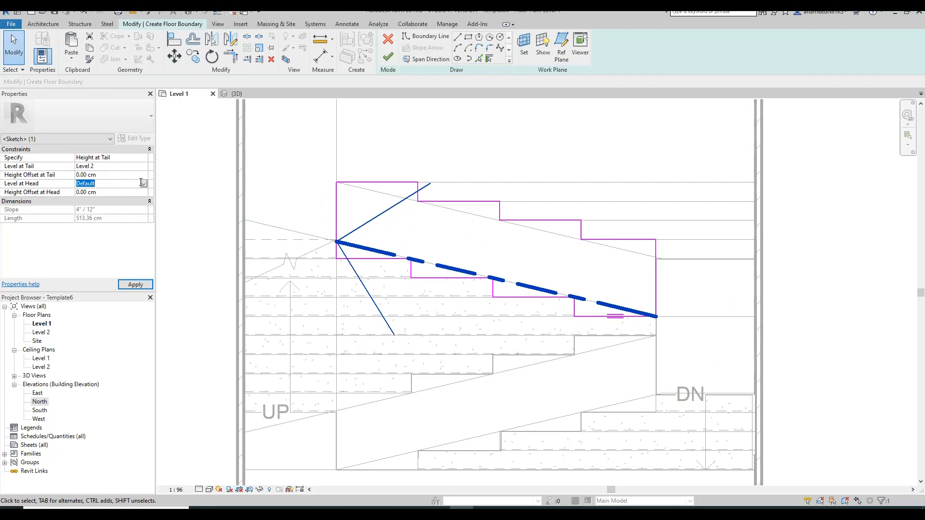
click(143, 184)
click(86, 214)
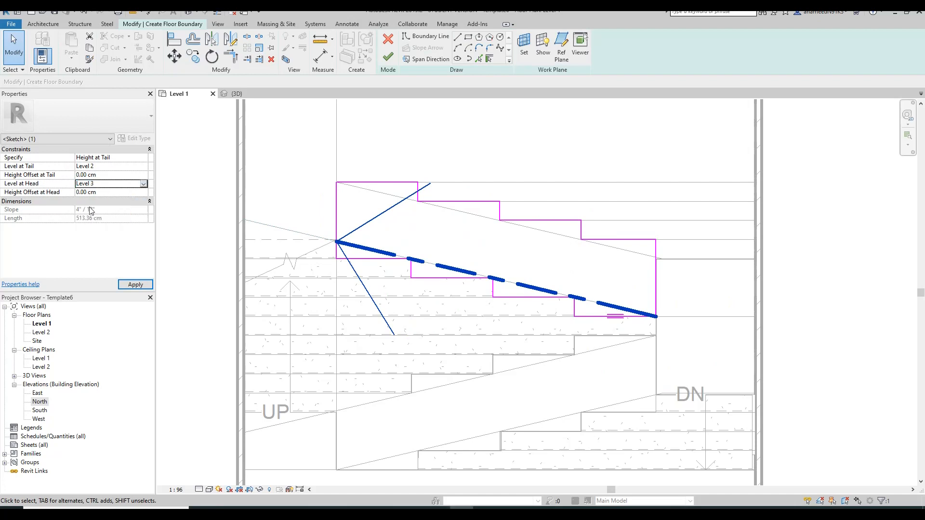
Finish the sloped floor sketch with its slope settings and check the resulting ramp against the stairs in the 3D view
click(136, 285)
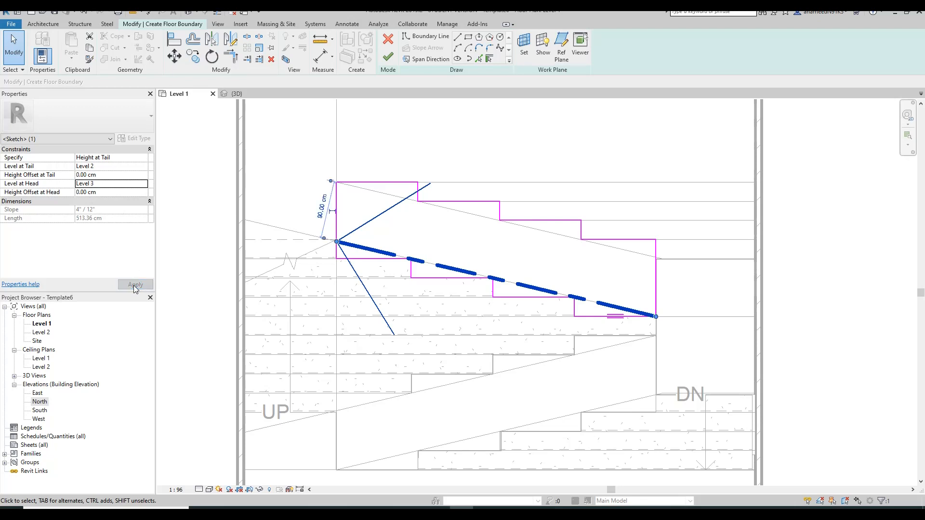
click(388, 59)
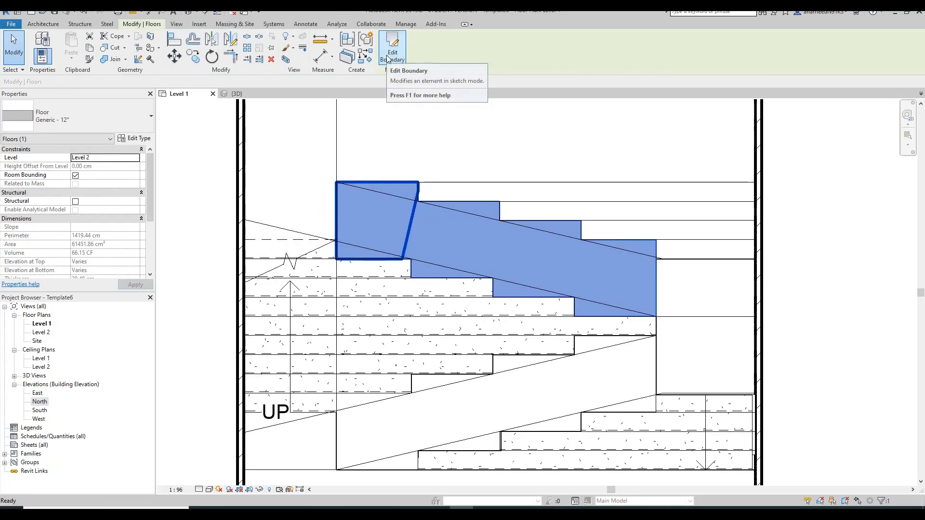
click(244, 93)
middle_drag(574, 282, 522, 279)
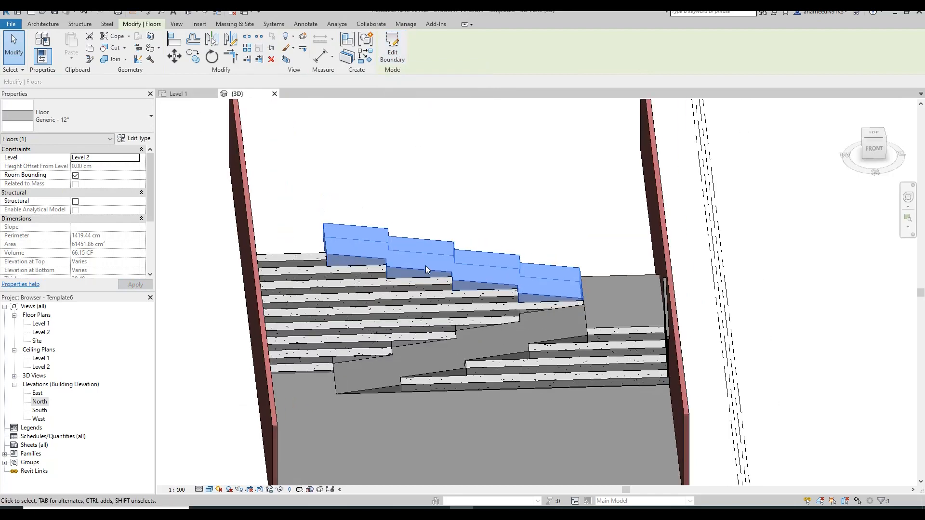
click(909, 197)
drag(805, 222, 725, 212)
middle_drag(443, 185, 508, 238)
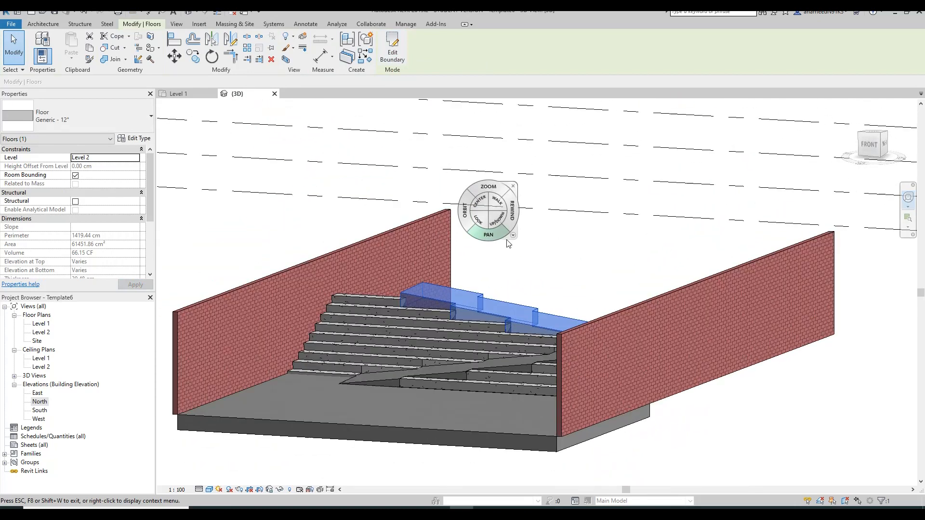
key(Escape)
key(Escape)
scroll(495, 303, up, 2)
middle_drag(496, 306, 464, 256)
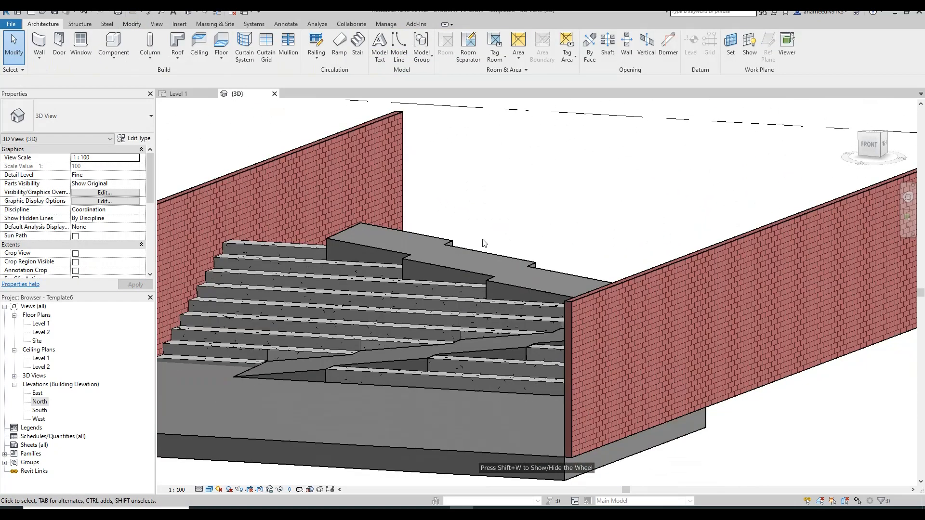
Edit the upper sloped floor's sketch so the slope arrow's head has a -17 cm height offset, and finish the edit
click(430, 264)
scroll(332, 226, down, 1)
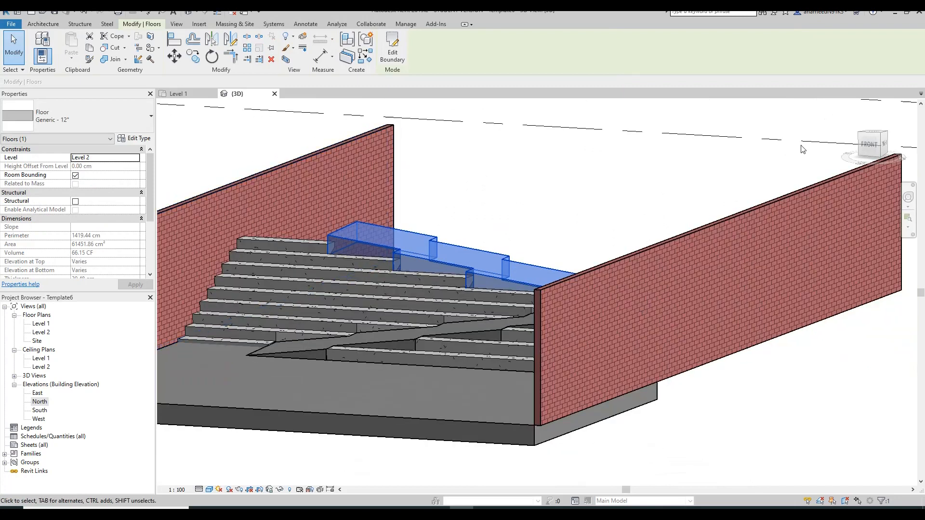
key(Escape)
double_click(374, 243)
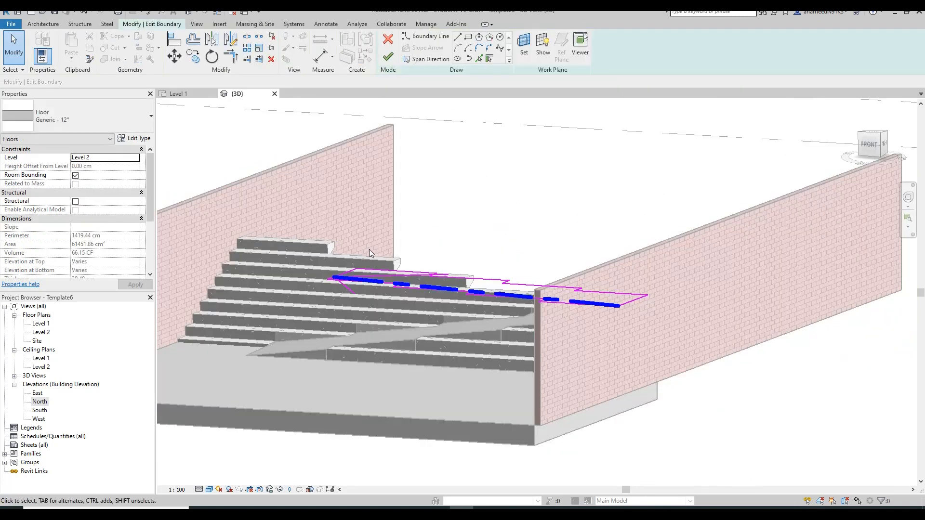
click(350, 289)
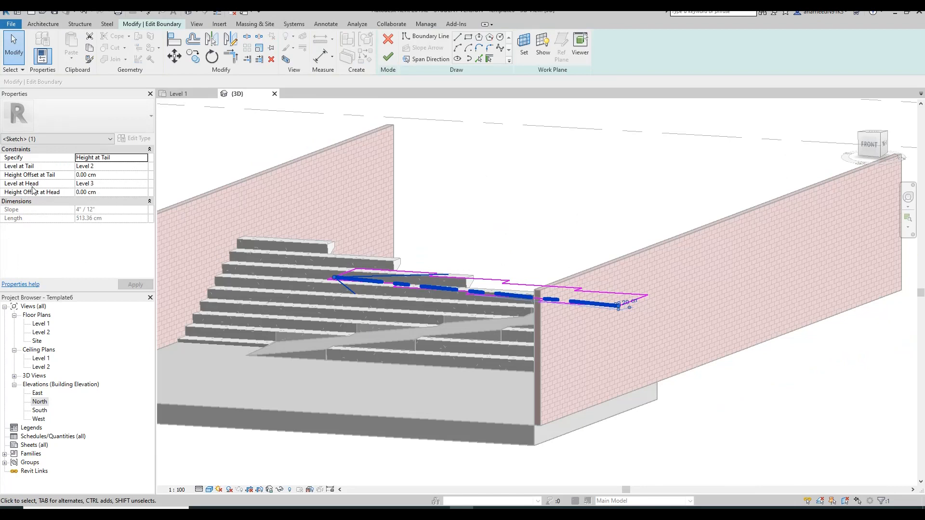
click(100, 184)
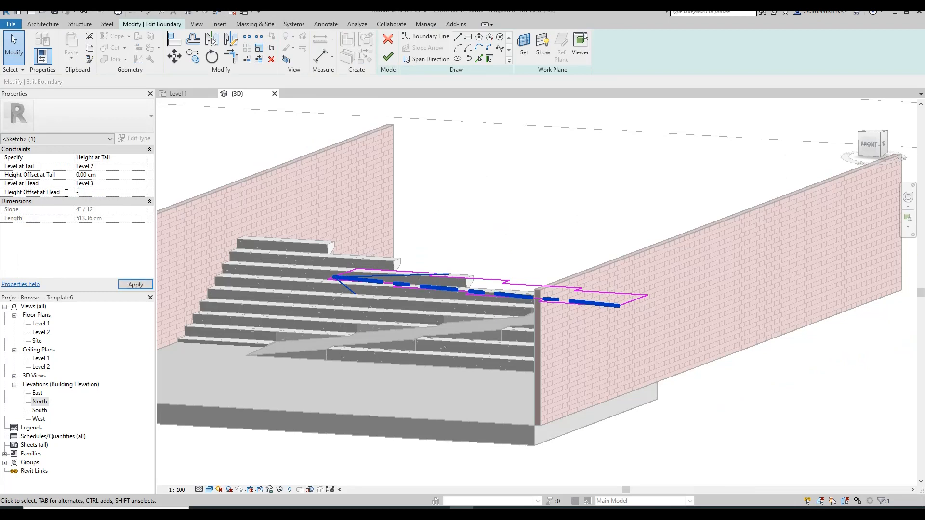
click(124, 284)
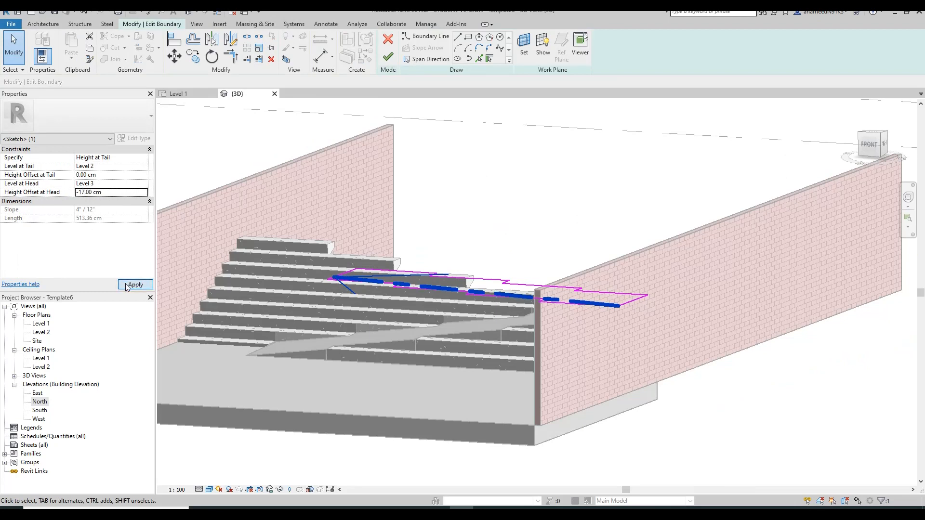
click(388, 57)
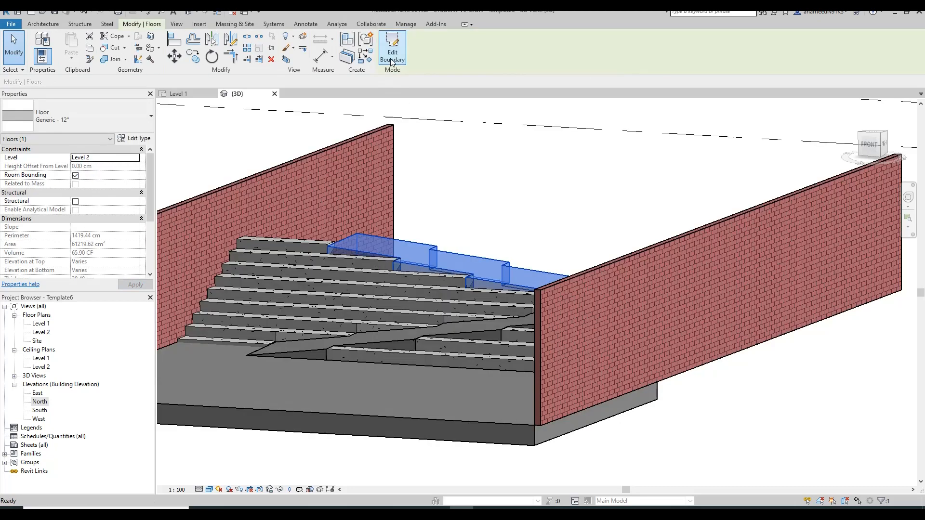
Examine in the 3D view how the upper ramp meets the adjacent stair treads and the landing
click(483, 226)
middle_drag(507, 249, 516, 240)
scroll(401, 251, up, 4)
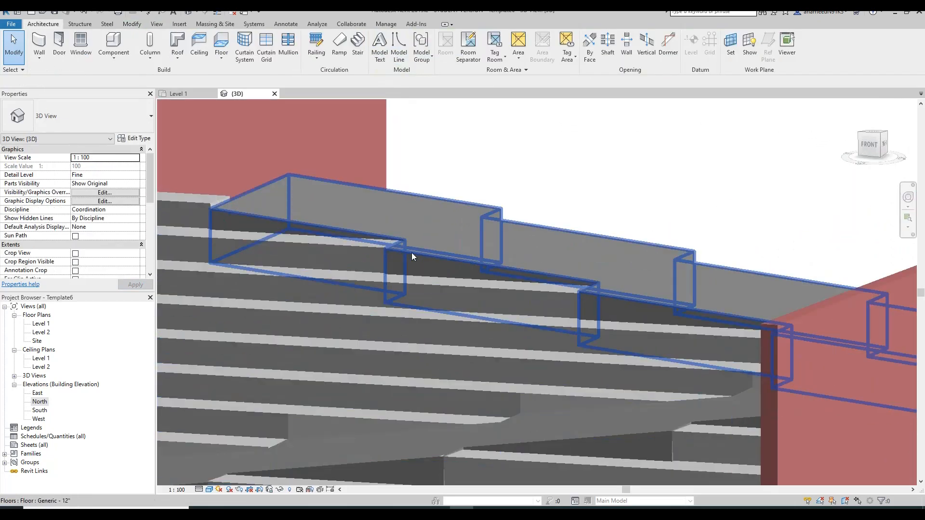
scroll(398, 239, down, 2)
scroll(398, 239, down, 2)
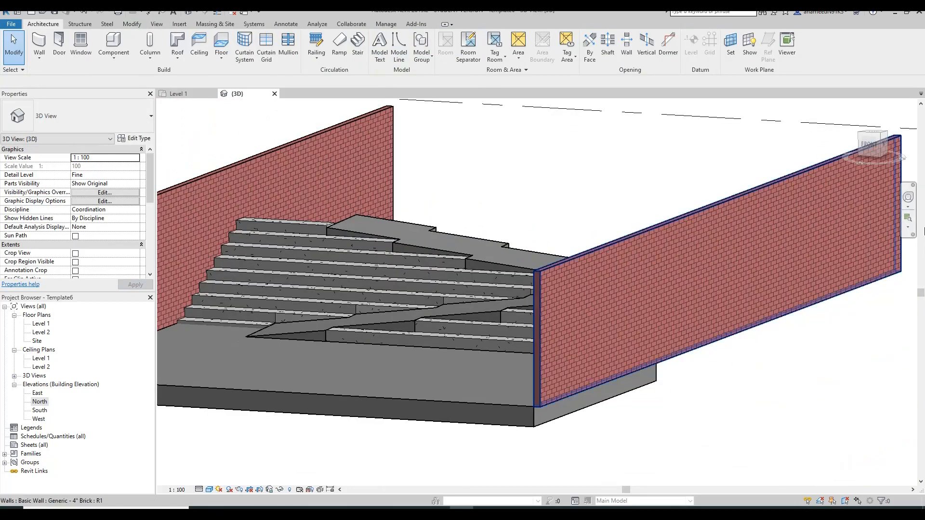
click(909, 197)
drag(620, 201, 554, 257)
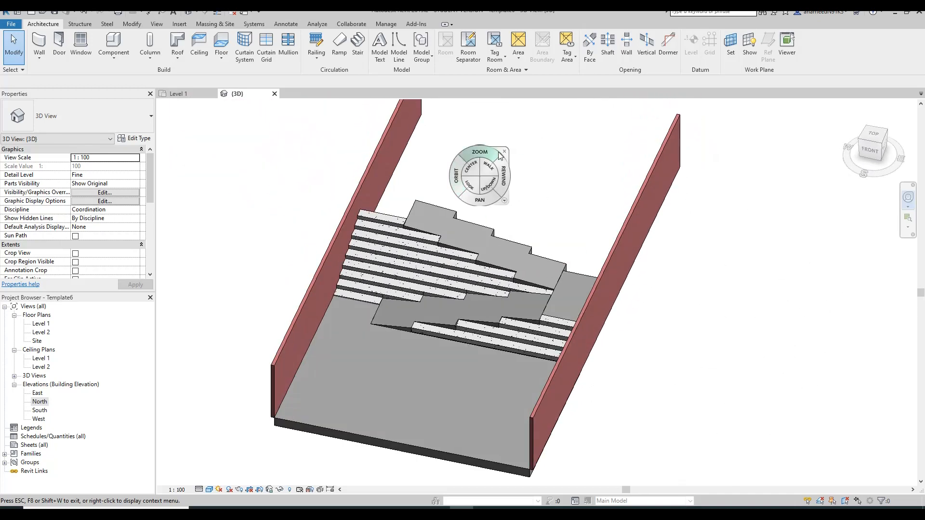
click(506, 153)
Start a new cast-in-place monolithic stair in the Level 1 plan with base Level 2 and top Level 3
click(196, 95)
middle_drag(525, 229, 422, 242)
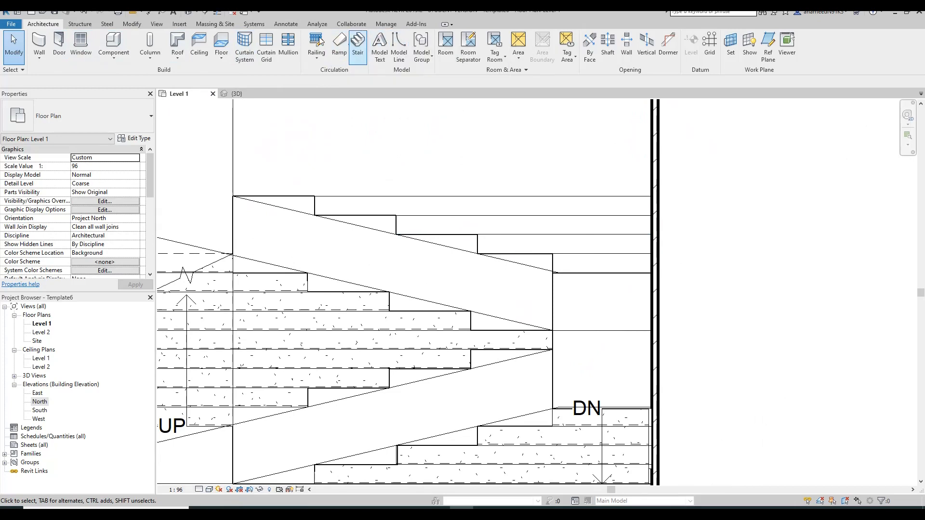
click(359, 42)
click(110, 107)
click(41, 187)
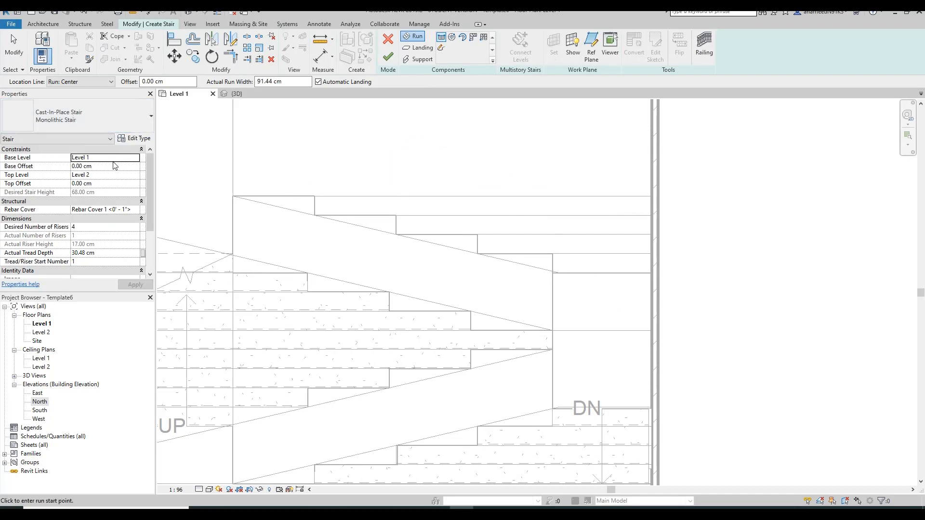
click(136, 158)
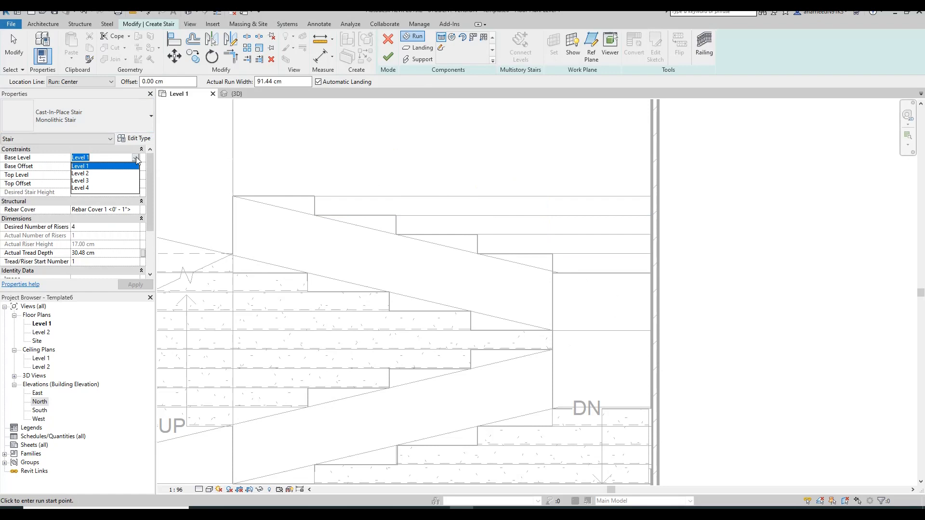
click(82, 174)
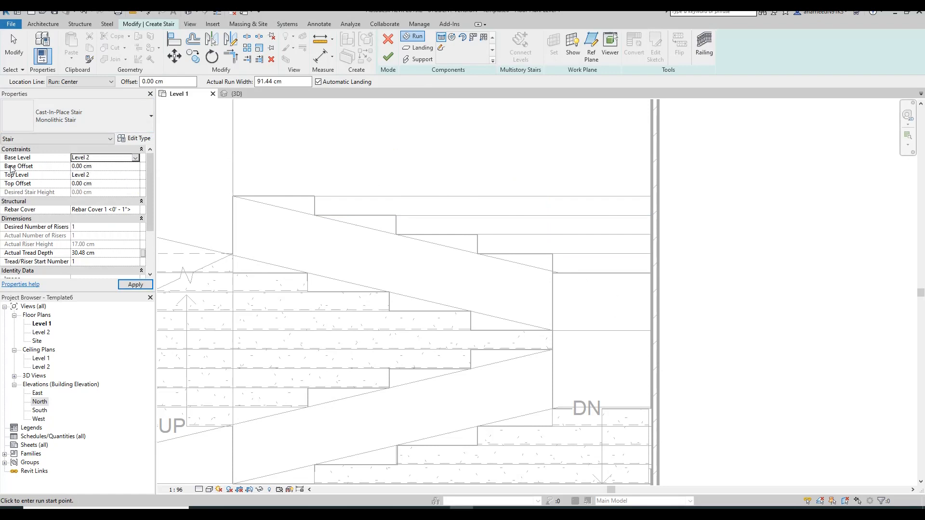
click(106, 175)
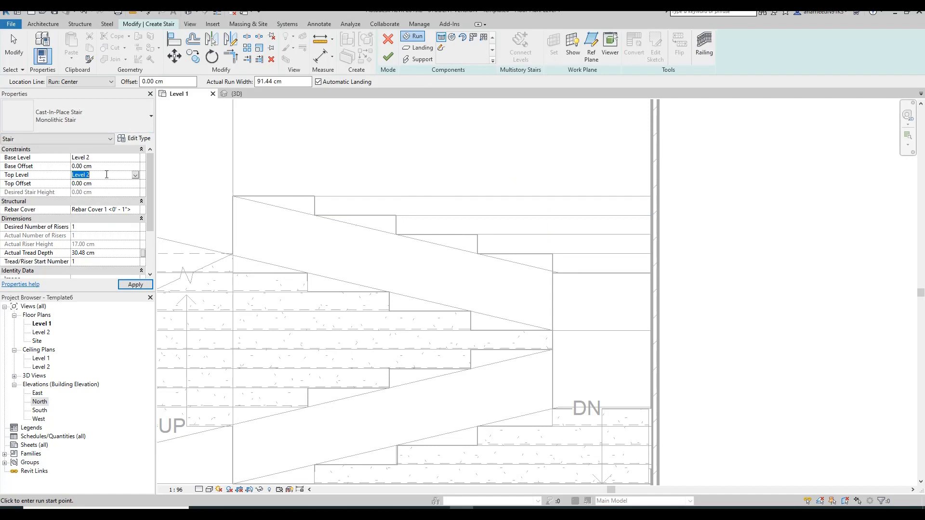
click(136, 176)
click(84, 209)
Begin a sketched stair run and draw its straight boundary along the right wall, from the landing edge to the uppermost guide line
click(441, 48)
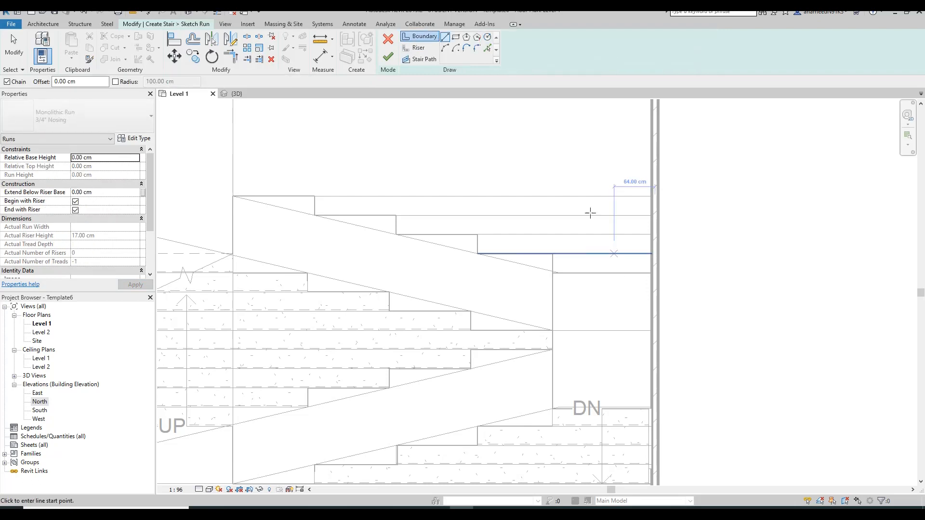
click(488, 48)
click(232, 197)
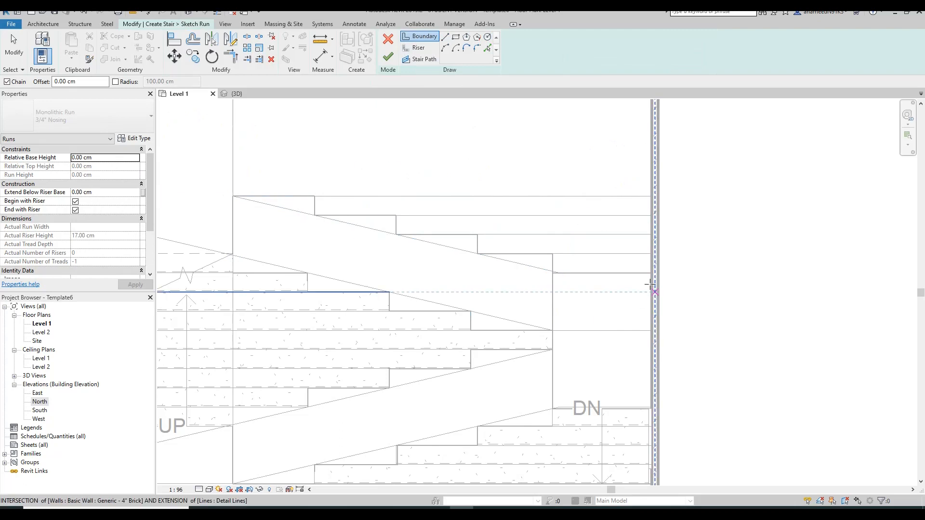
click(652, 273)
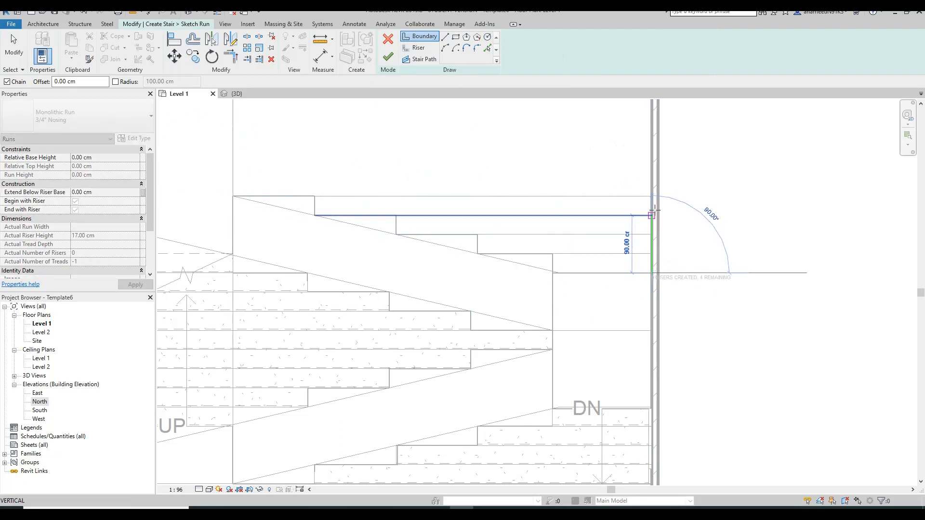
Draw the run's stepped boundary along the upper ramp's edge, from the uppermost guide line down to the landing edge
click(314, 196)
click(314, 215)
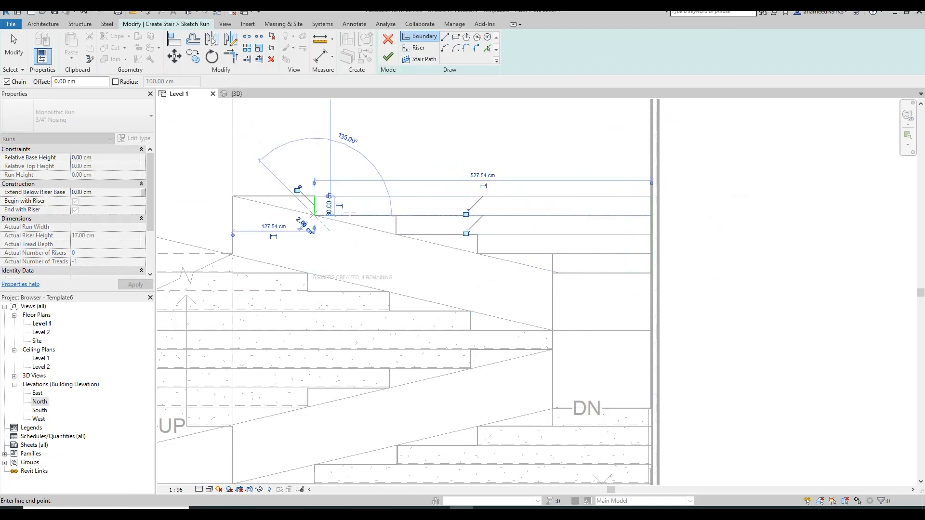
click(396, 216)
click(397, 234)
click(478, 234)
click(477, 254)
click(553, 254)
click(553, 272)
middle_drag(324, 240, 446, 256)
middle_drag(599, 238, 489, 241)
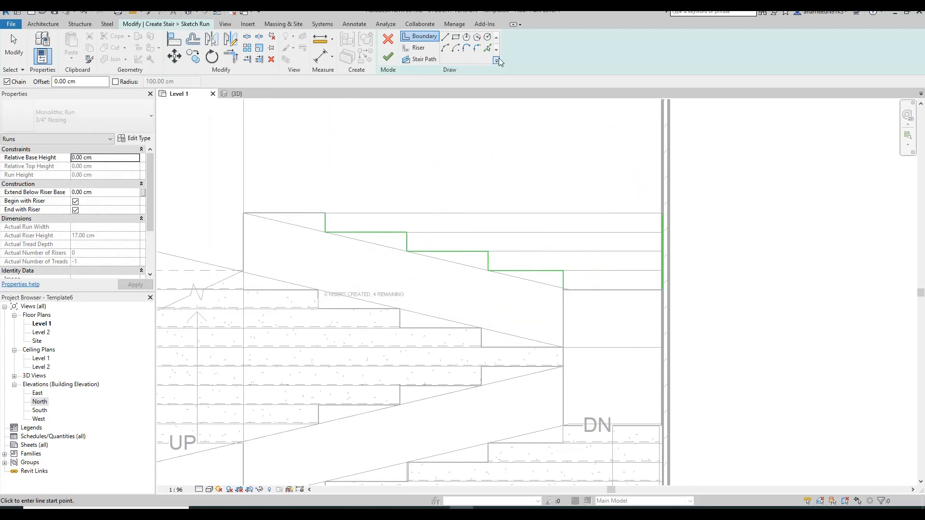
Draw five horizontal risers from the stepped boundary's corners to the right wall, one on each guide line down to the landing
click(418, 50)
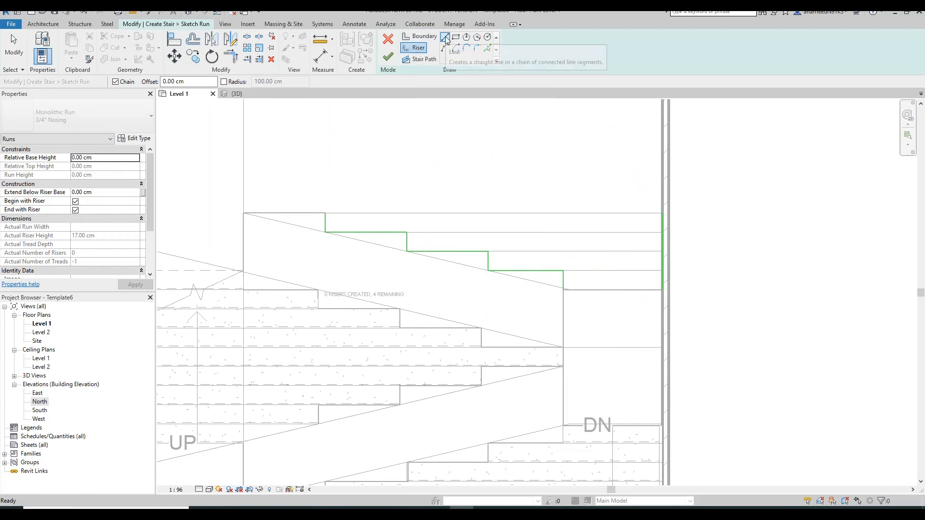
click(325, 213)
click(663, 213)
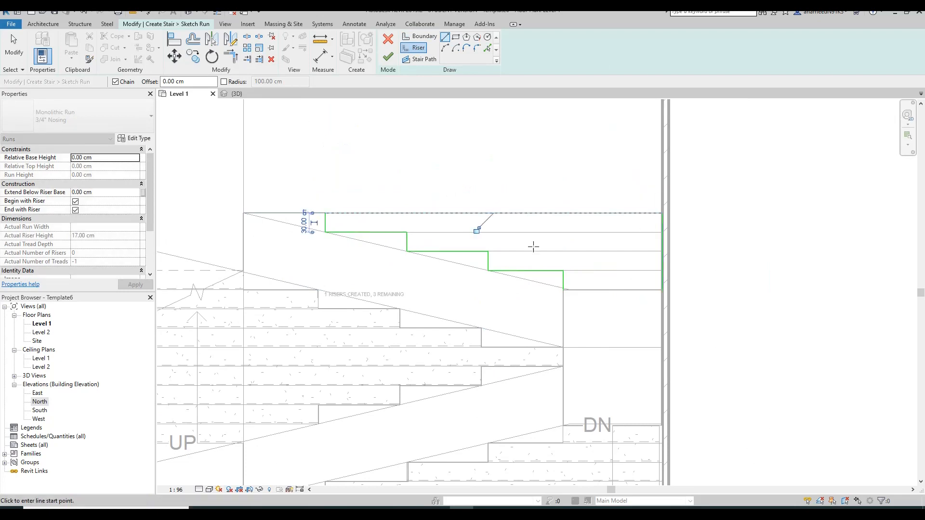
click(407, 232)
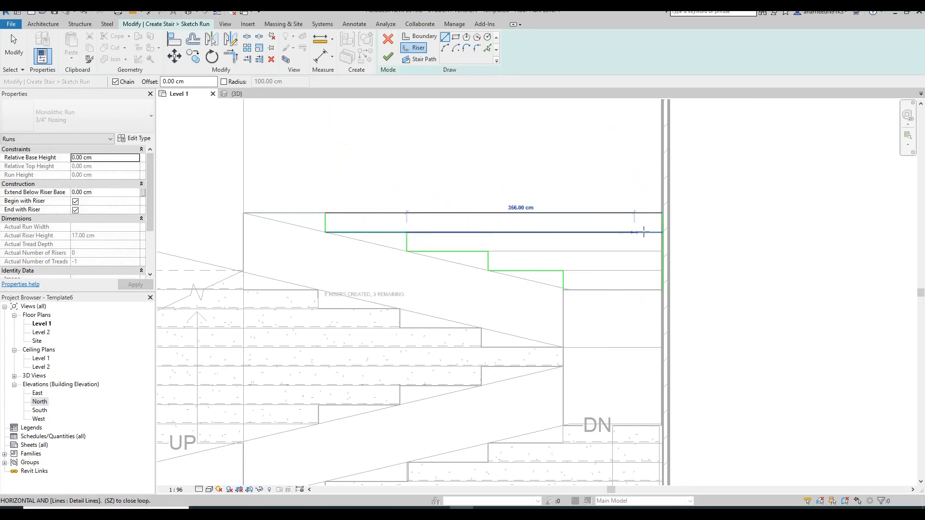
click(663, 233)
click(488, 252)
click(663, 251)
click(563, 271)
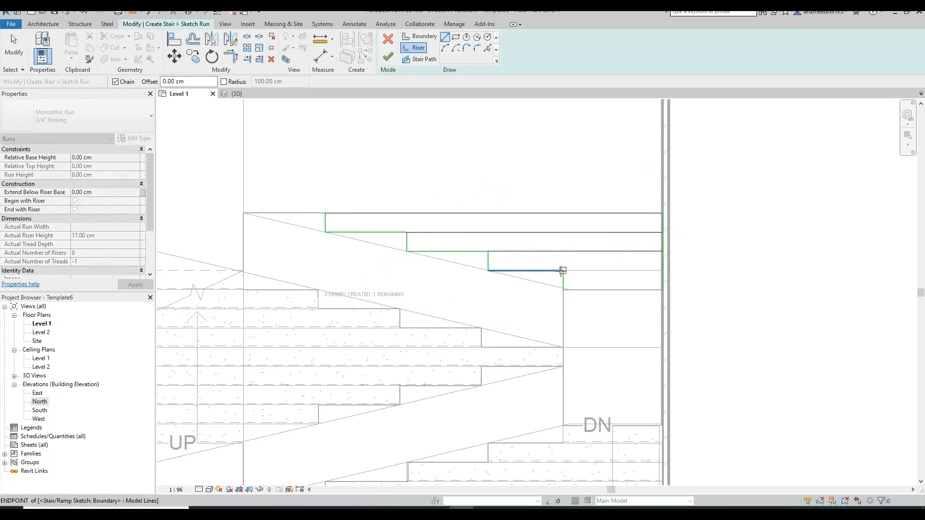
click(662, 270)
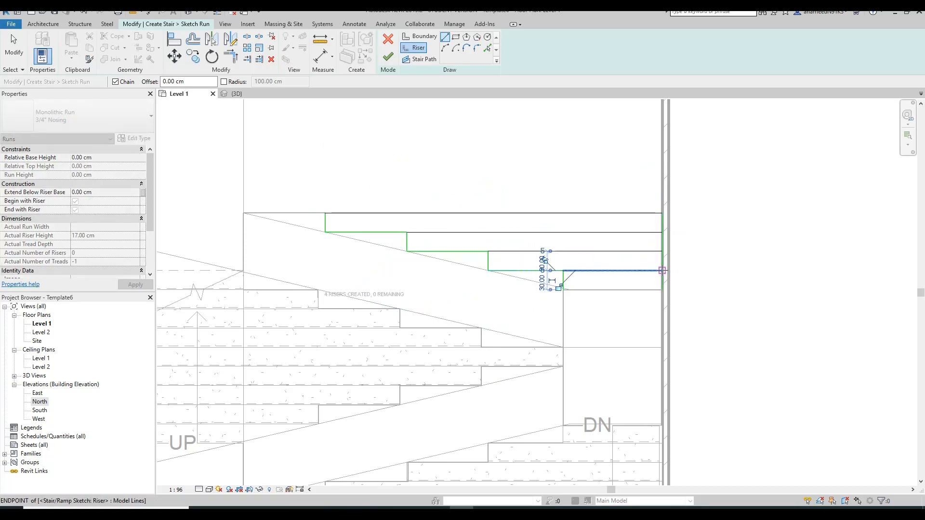
click(562, 289)
click(662, 290)
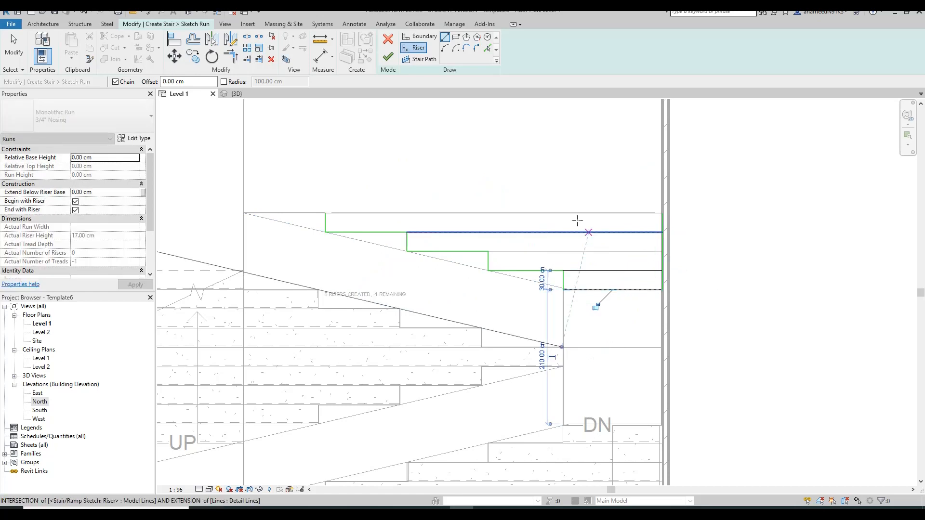
Draw a straight stair path across all risers about 72 cm from the right wall, and finish the run and the stair
click(415, 60)
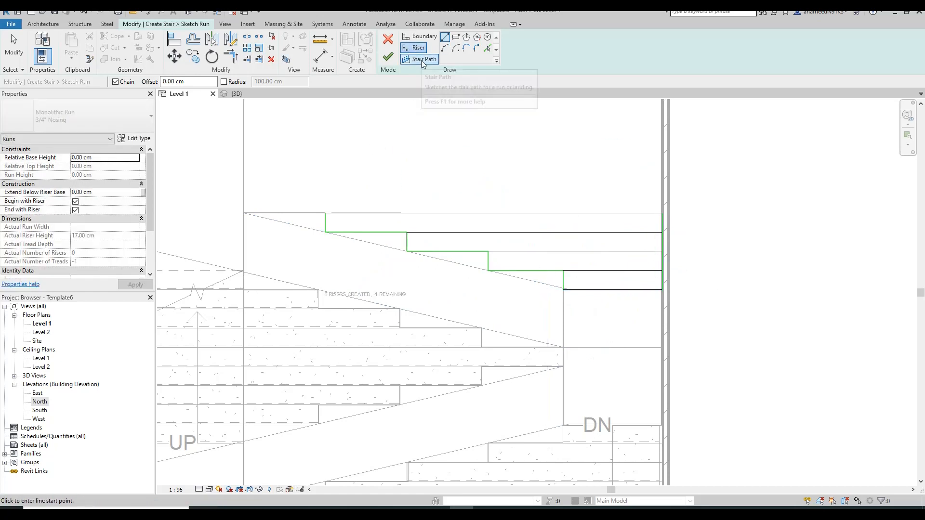
click(445, 38)
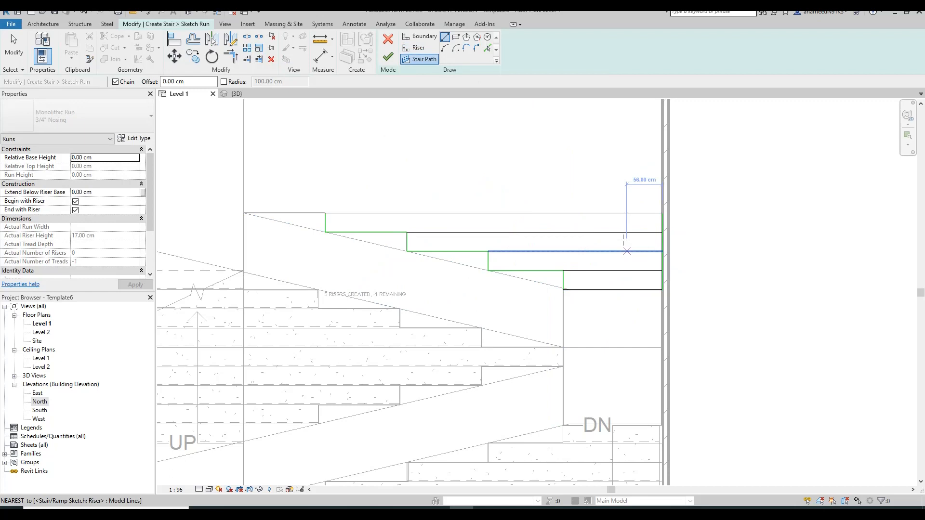
click(617, 212)
click(617, 290)
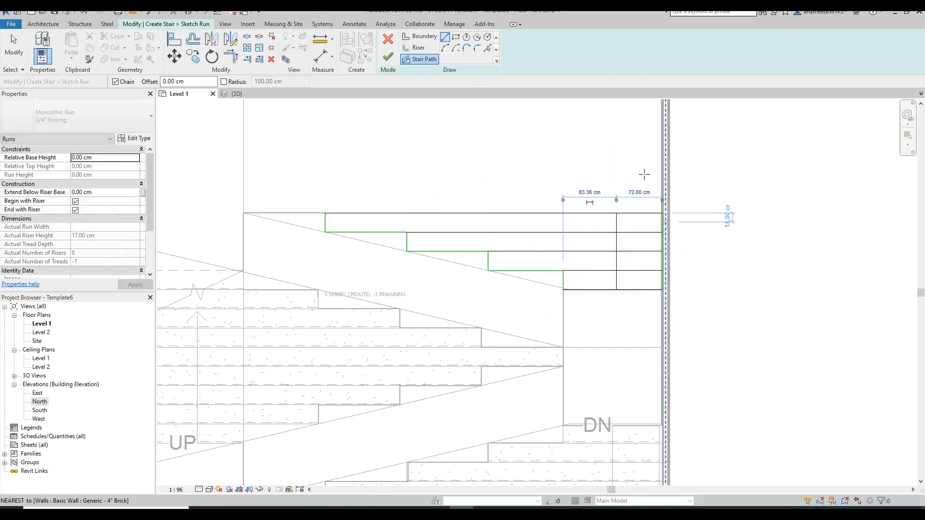
click(388, 59)
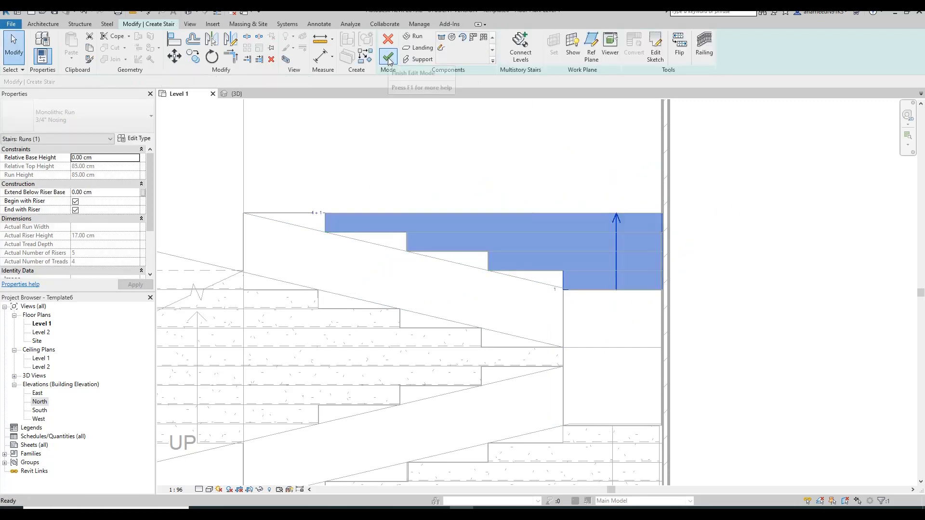
click(389, 58)
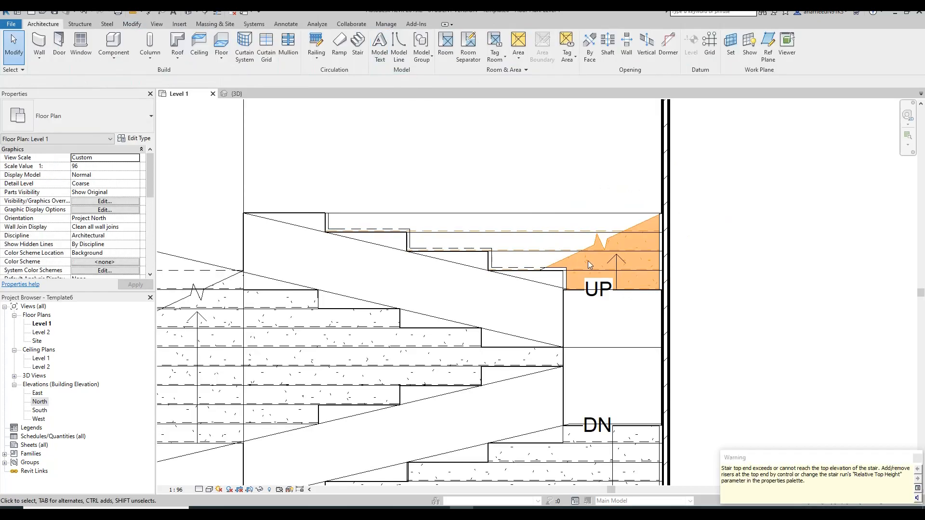
Delete the railing along the stepped edge of the new upper stair in the 3D view
scroll(558, 248, up, 3)
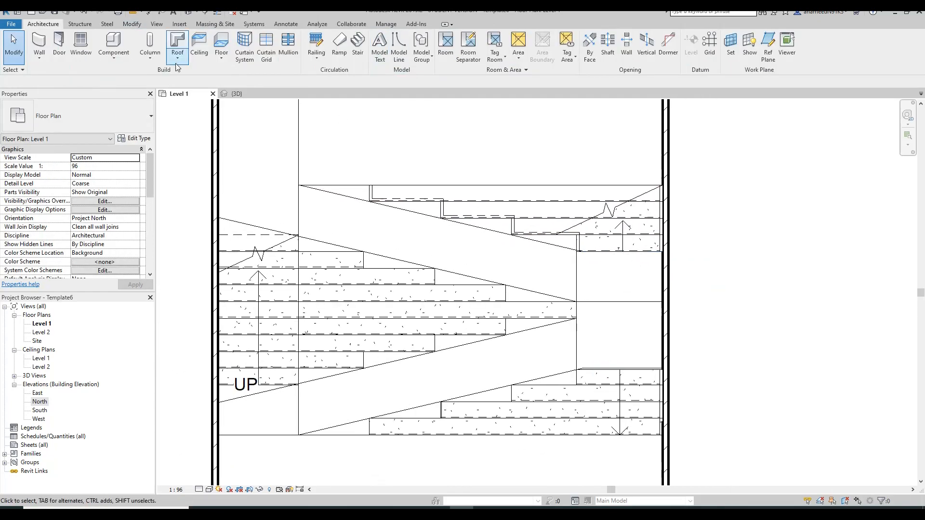
click(250, 95)
middle_drag(511, 227, 468, 235)
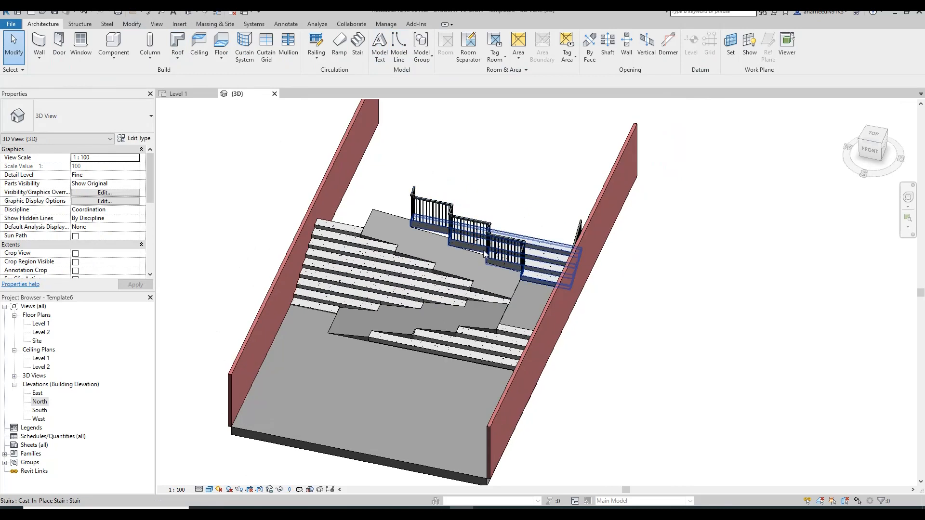
click(421, 200)
key(Delete)
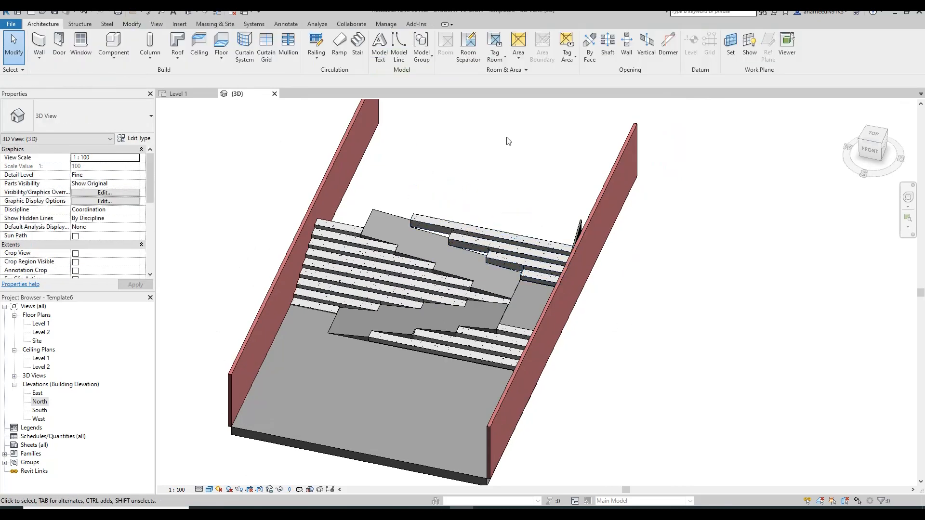
Set the upper stair's base offset to -17 cm from Level 2, with its top at Level 3
scroll(507, 265, up, 3)
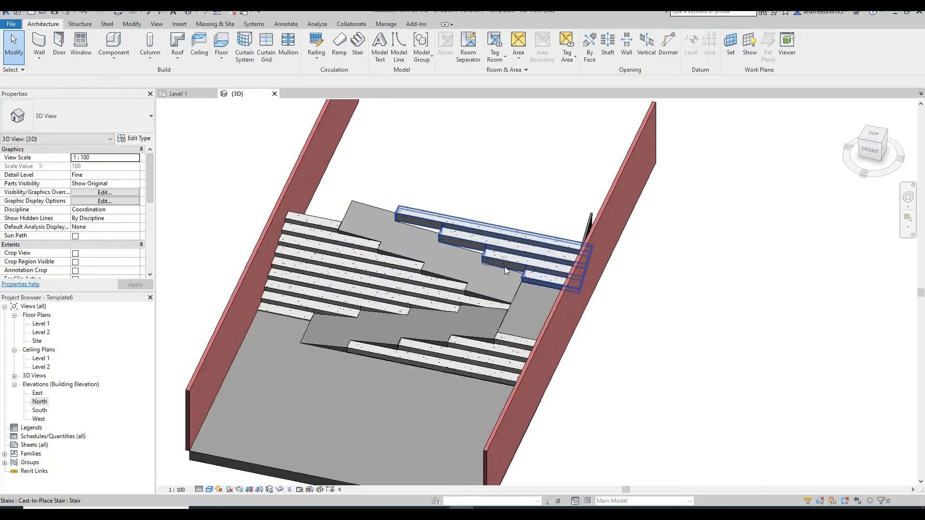
click(447, 233)
key(Escape)
click(466, 241)
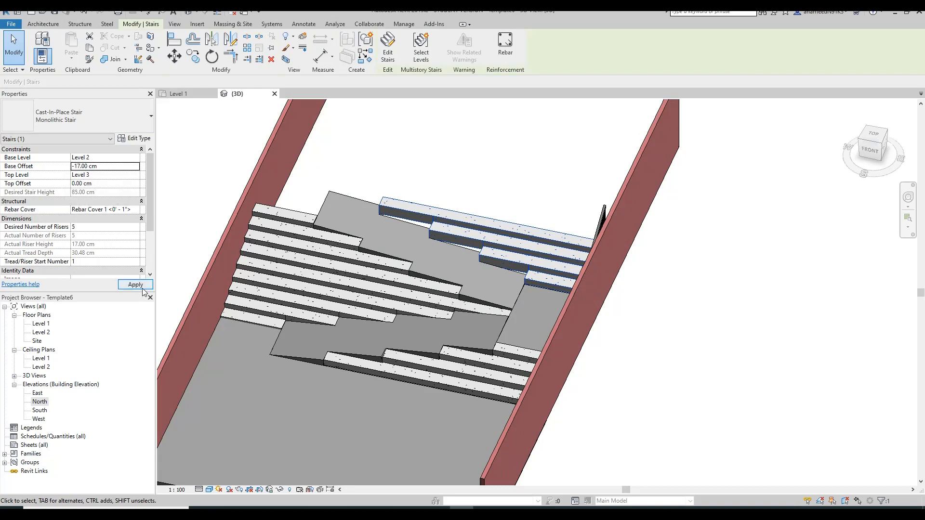
click(139, 286)
click(504, 196)
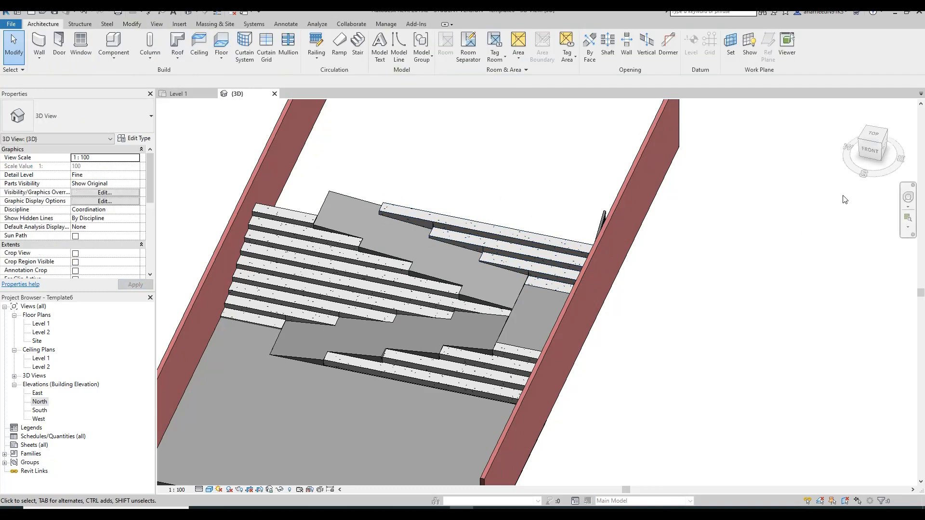
Examine in 3D how the lowered upper stair meets the ramp, the landing and the right wall
click(908, 197)
drag(430, 239, 401, 274)
key(Escape)
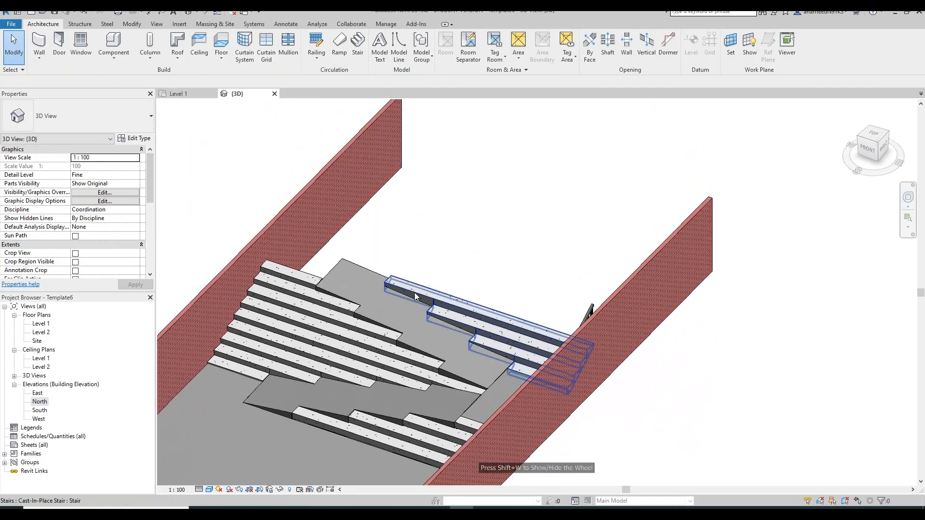
click(458, 305)
click(593, 278)
middle_drag(490, 300, 497, 227)
scroll(463, 242, down, 1)
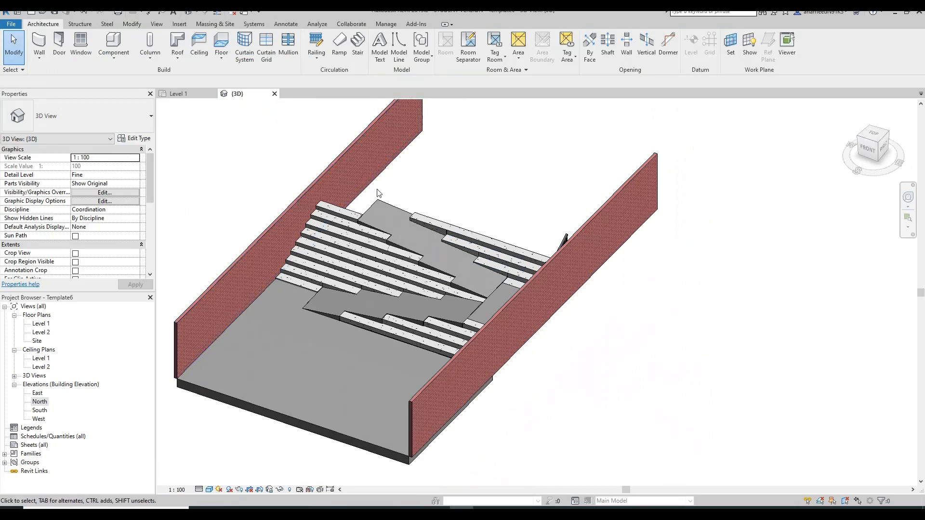
middle_drag(367, 204, 414, 215)
Sketch an L-shaped floor boundary on the Level 1 plan from wall to wall, 800 cm wide and about 310 cm deep beyond the upper stair
click(274, 93)
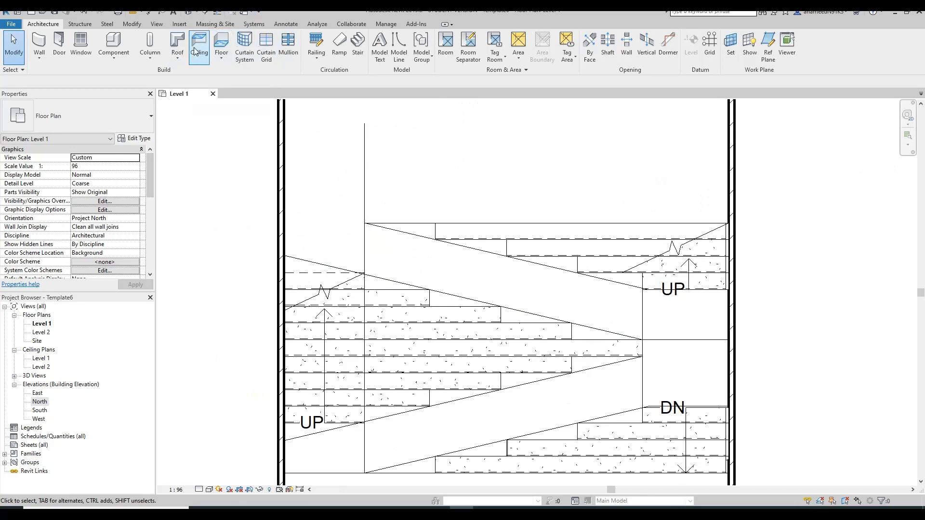
click(221, 43)
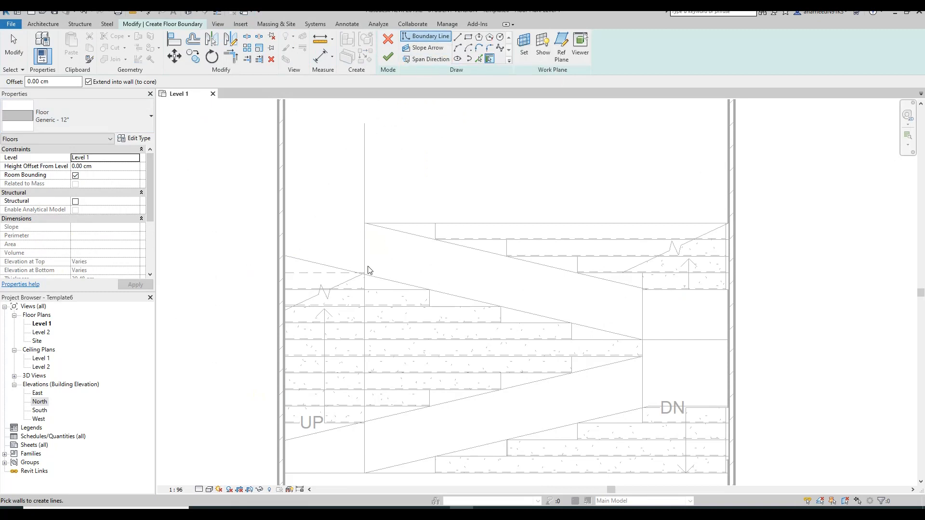
click(457, 39)
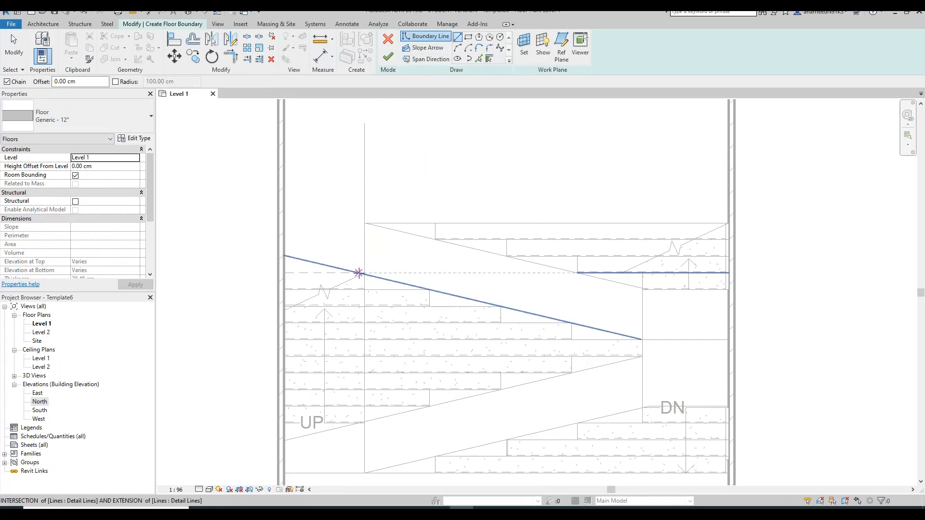
click(364, 273)
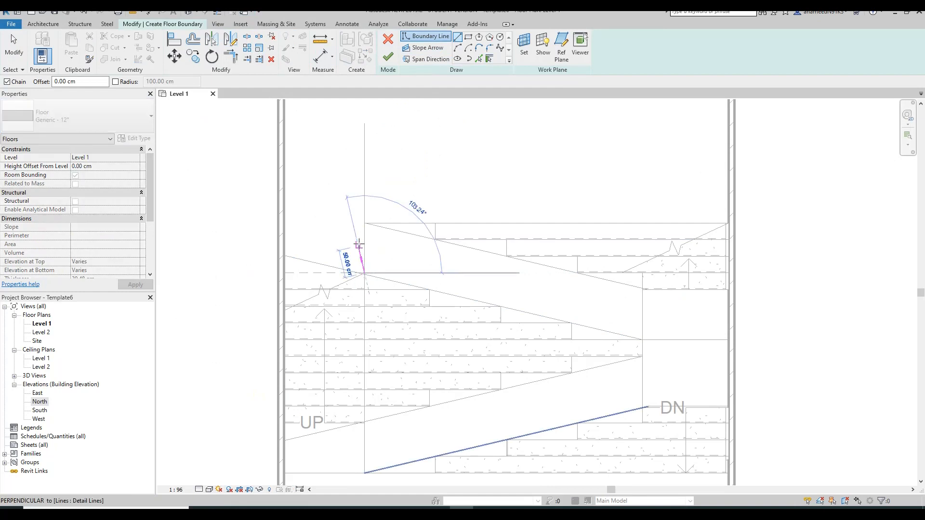
click(364, 223)
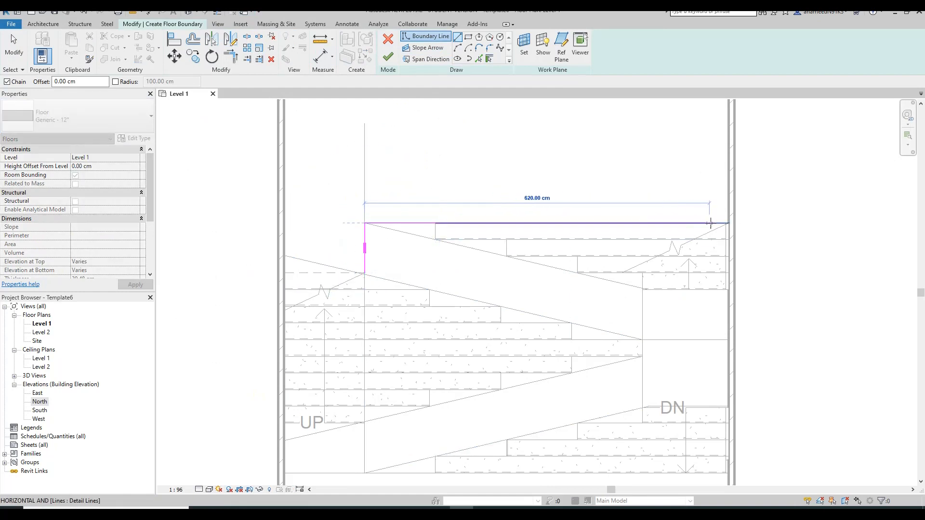
click(729, 223)
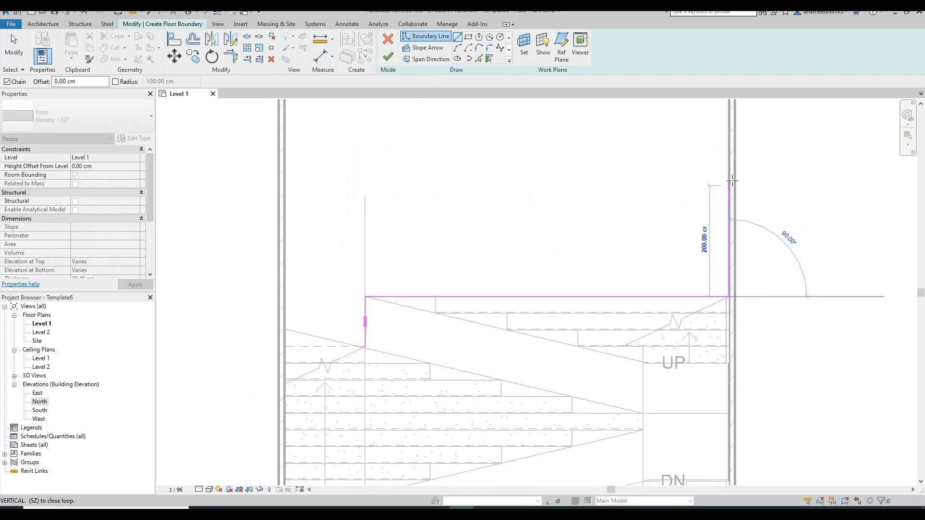
click(729, 125)
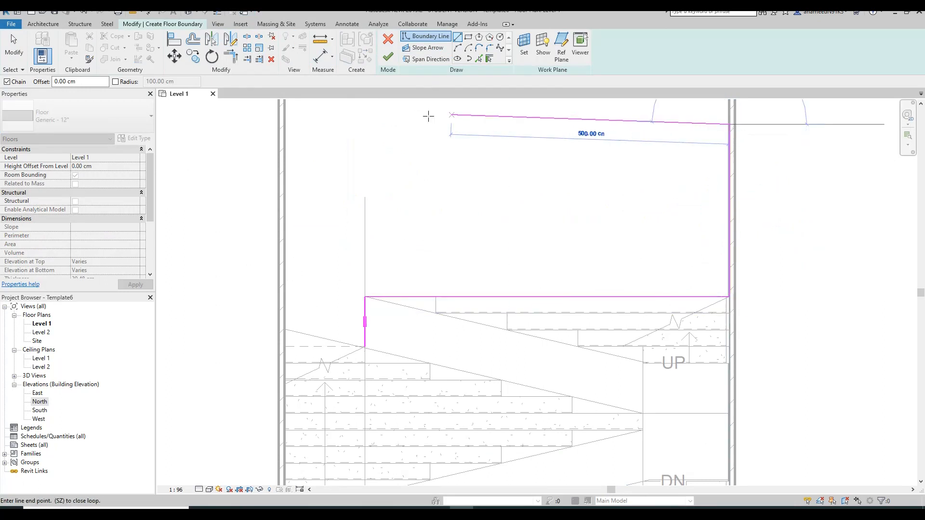
click(285, 124)
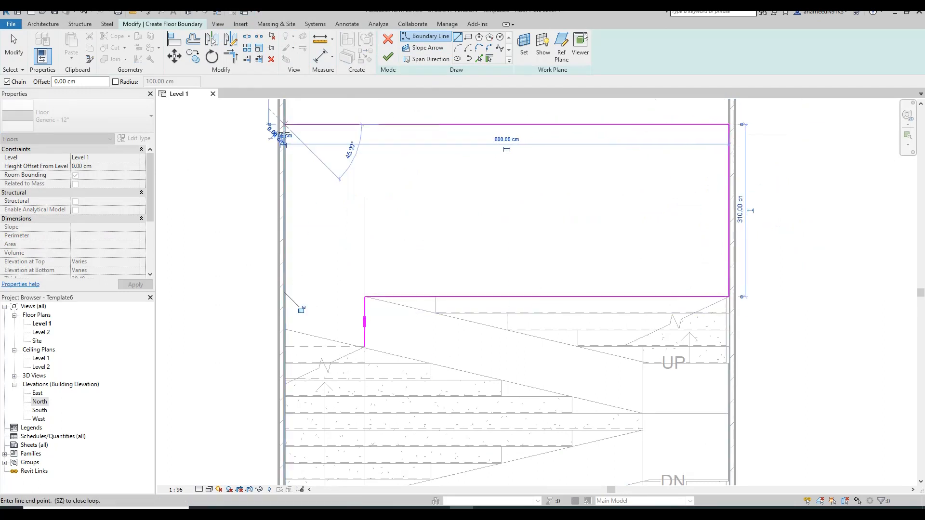
click(284, 347)
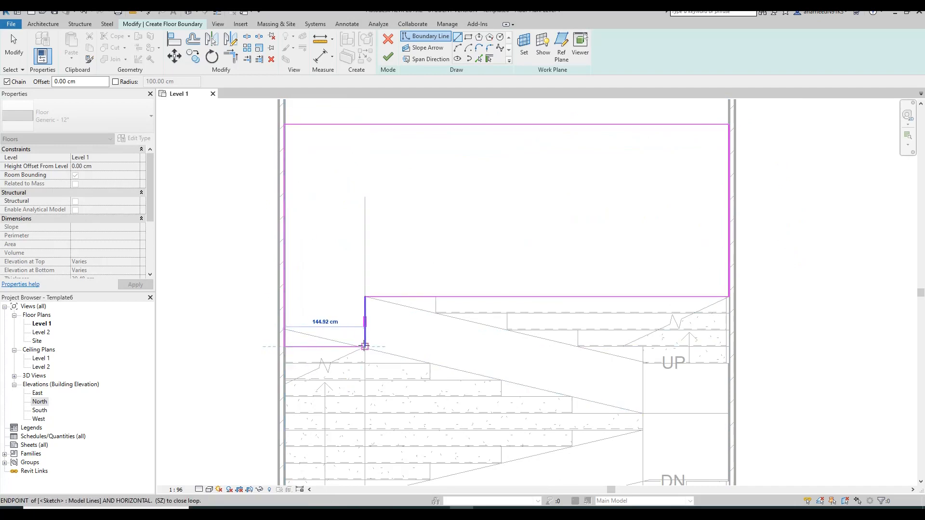
click(365, 346)
Assign the sketched upper floor to Level 3 and finish its boundary
scroll(386, 231, down, 1)
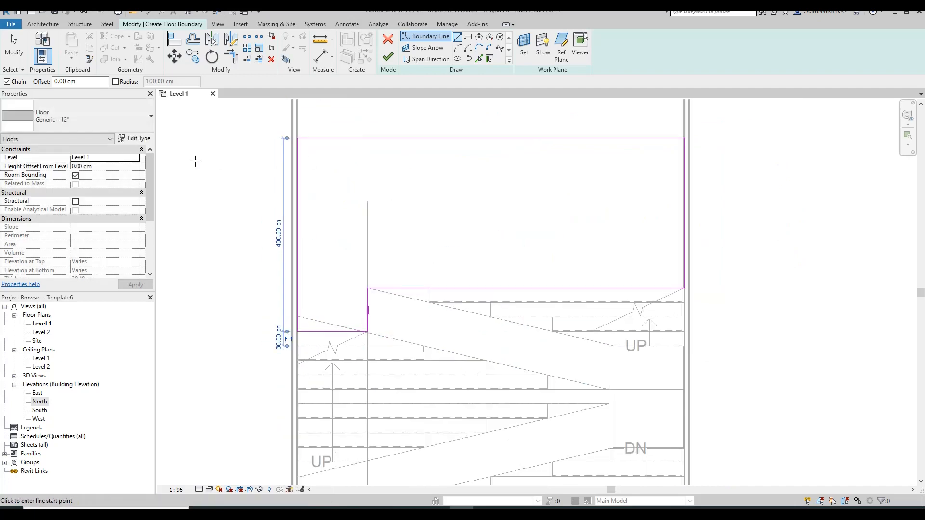
click(136, 158)
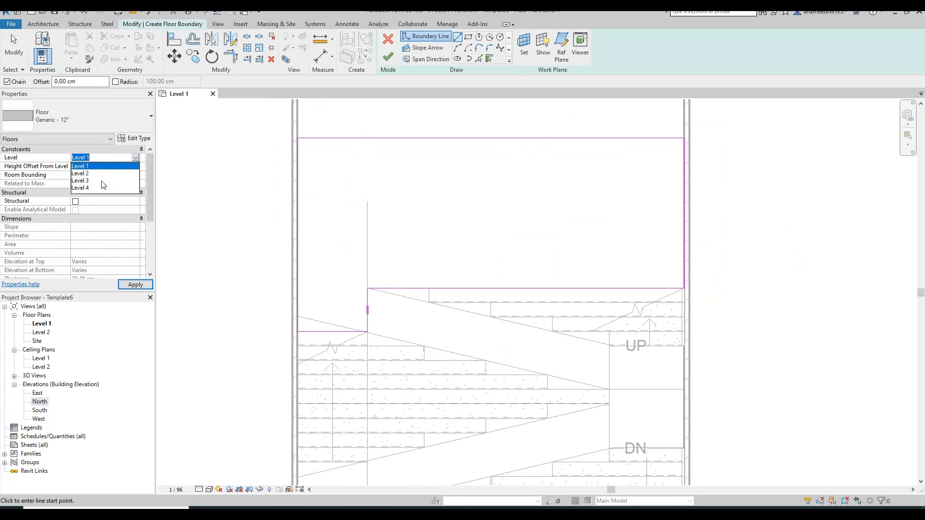
click(81, 180)
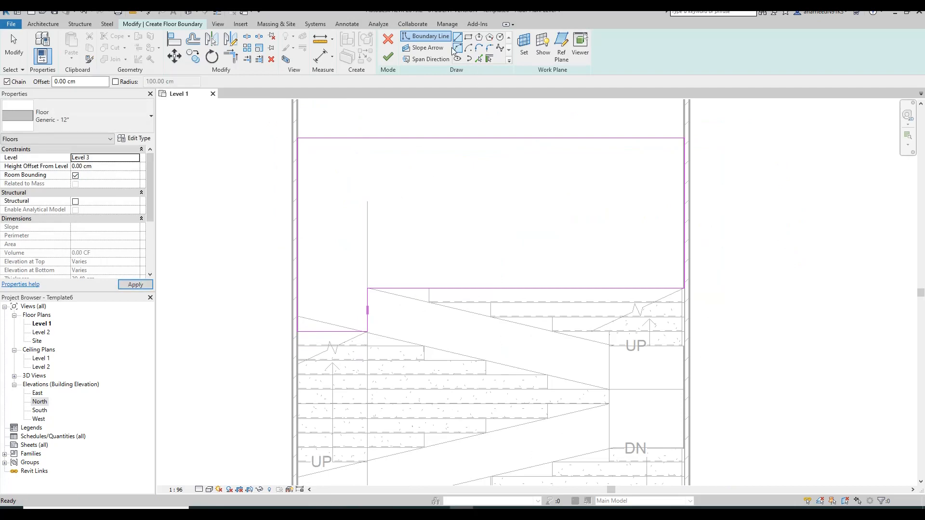
click(389, 58)
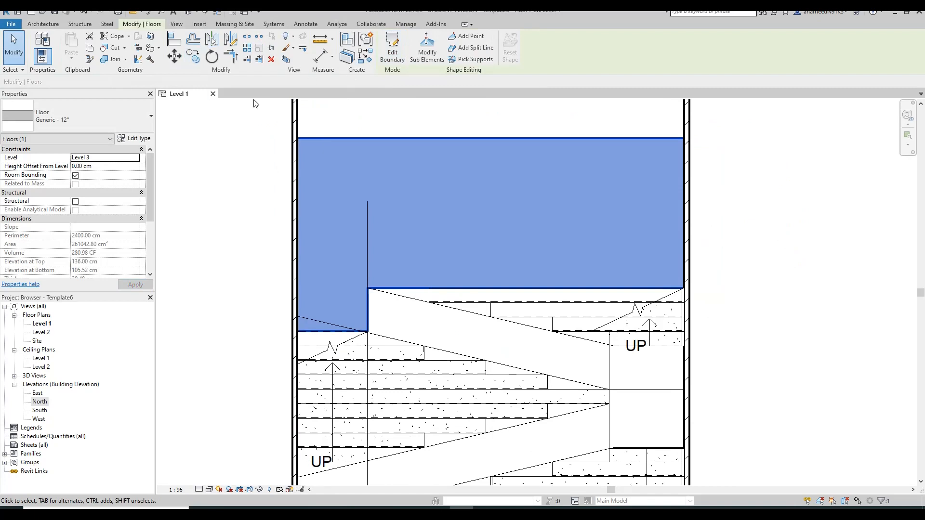
Lower the upper floor's height offset from Level 3 in the 3D view so it sits flush with the top treads
click(187, 14)
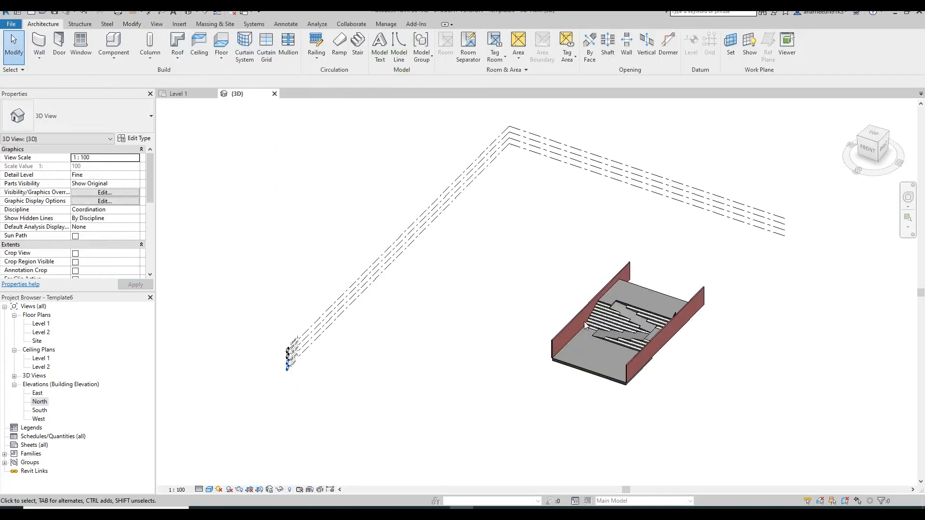
scroll(574, 321, up, 5)
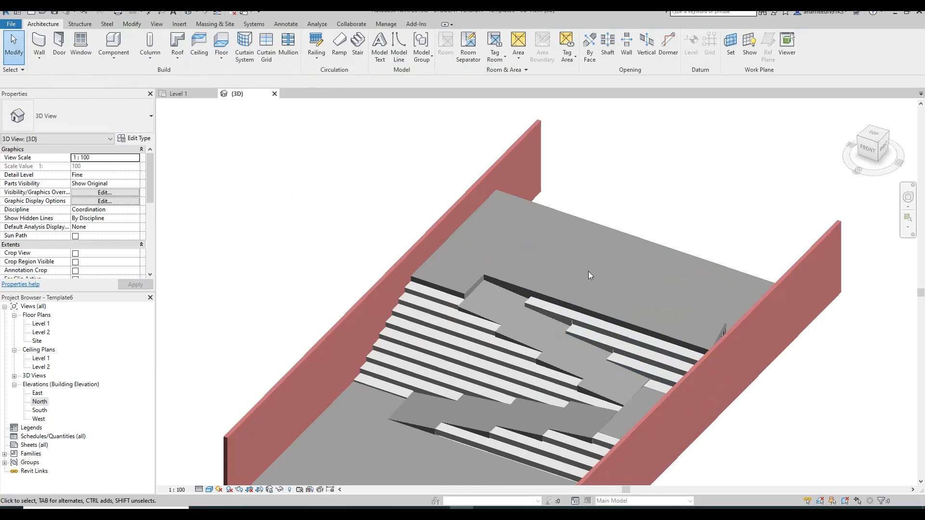
click(470, 287)
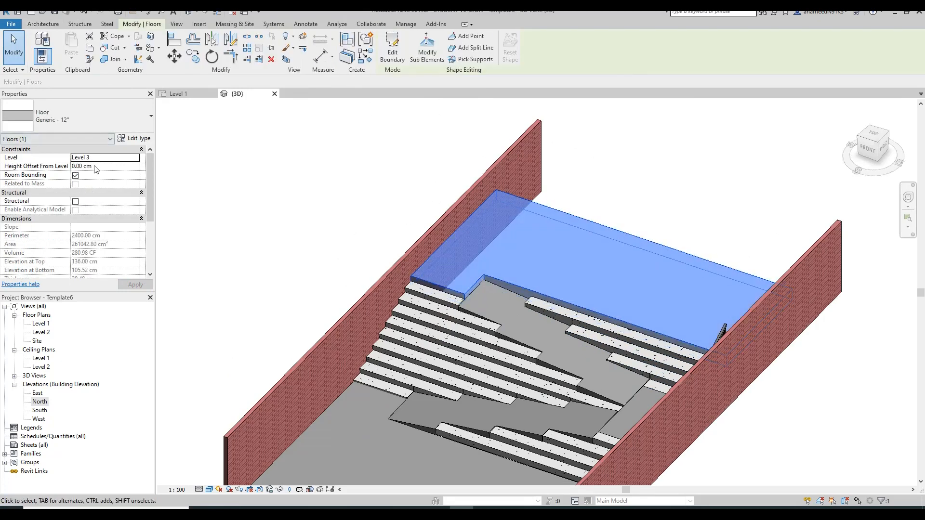
click(641, 220)
middle_drag(685, 206, 537, 194)
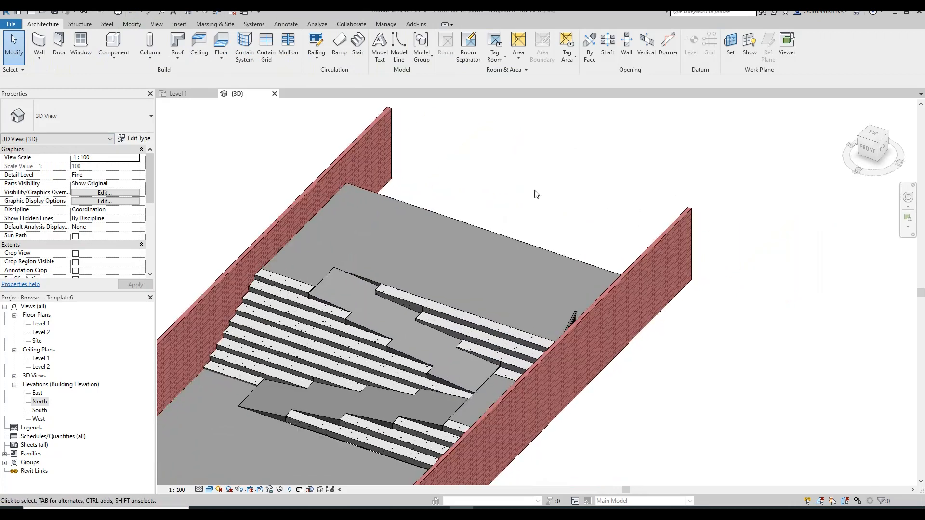
Place Handrail - Rectangular railings on the treads of the large stair beside the left wall
click(909, 198)
drag(426, 279, 312, 298)
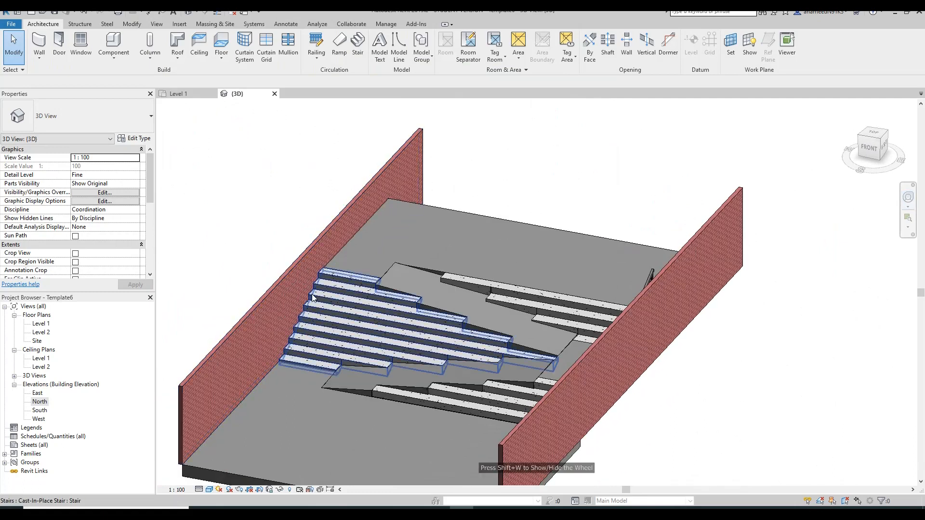
click(312, 296)
key(Escape)
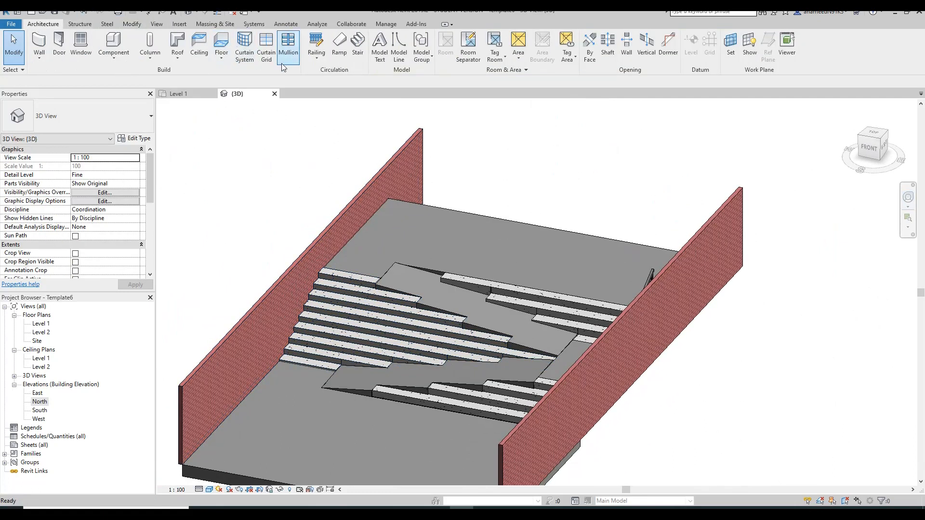
click(317, 57)
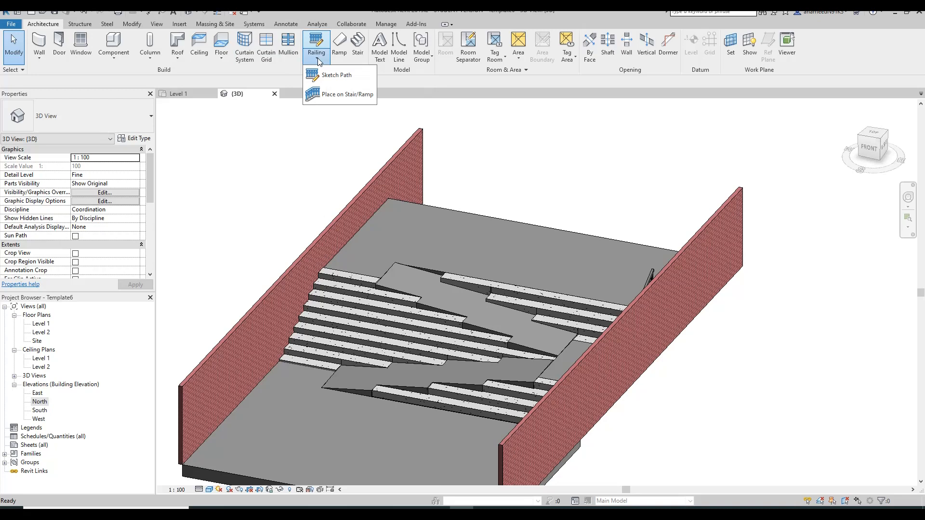
click(362, 94)
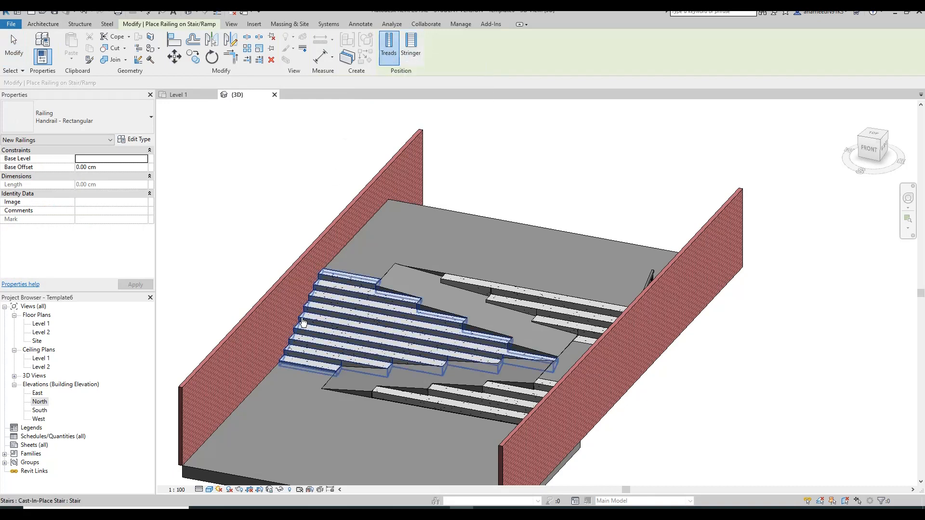
click(345, 317)
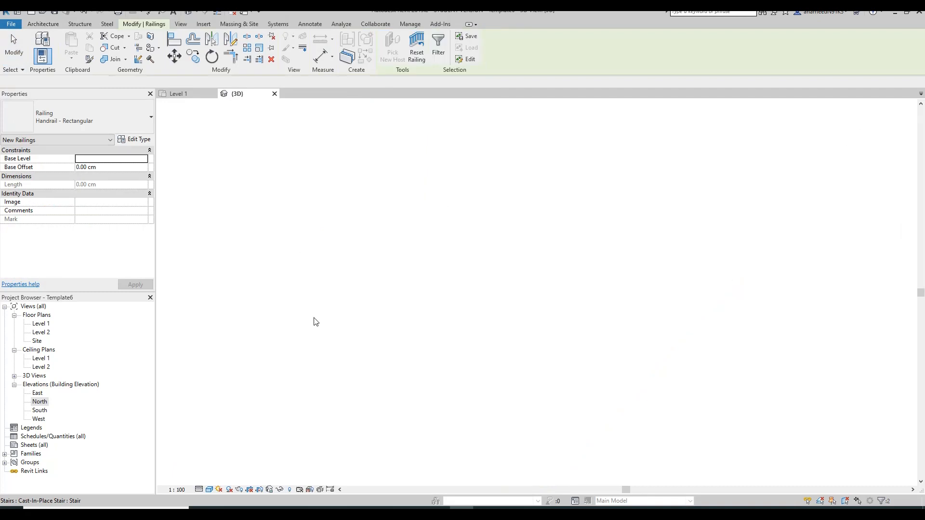
Delete the stepped railing along the ramp edges of the large stair, keeping the railing beside the left wall
middle_drag(414, 338, 441, 291)
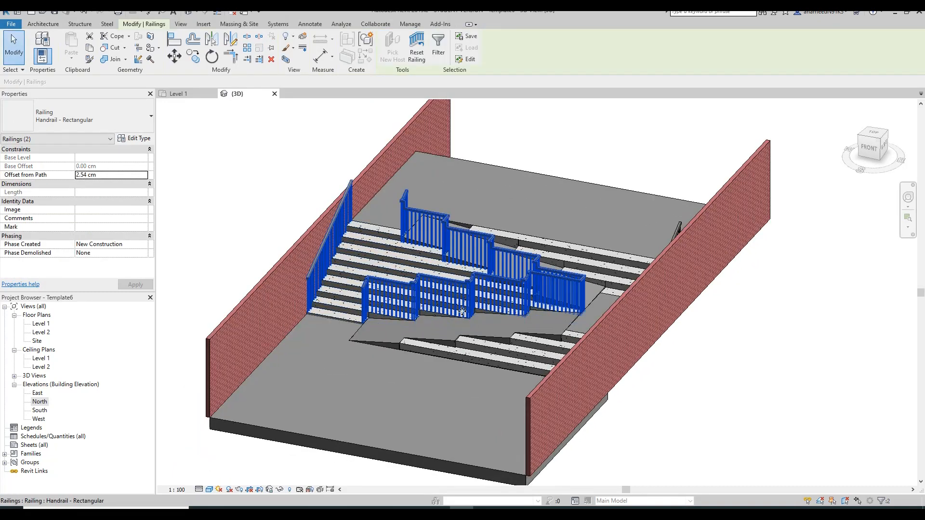
key(Escape)
click(413, 289)
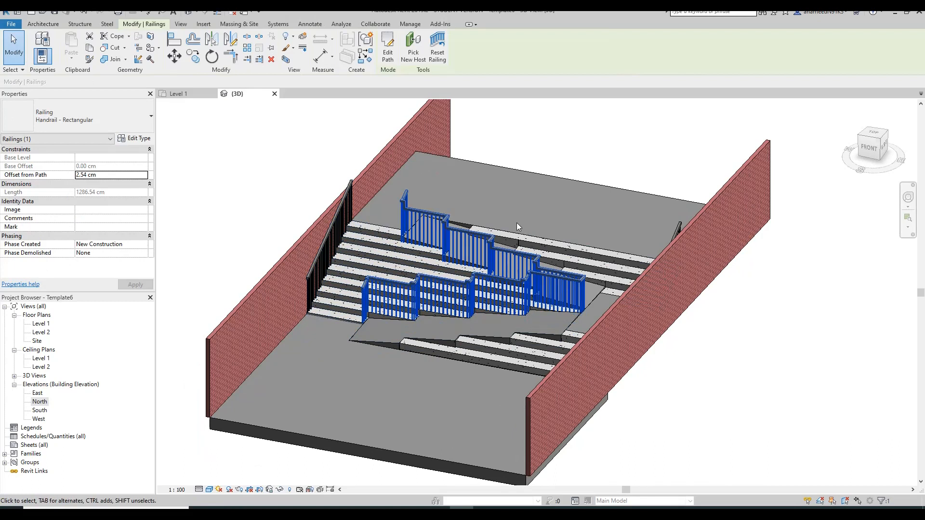
key(Delete)
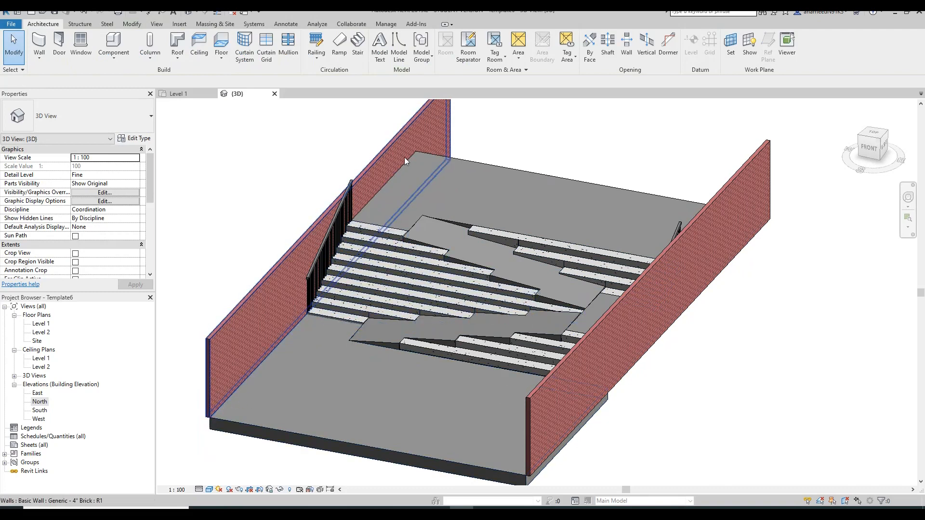
Sketch a Handrail - Rectangular railing on the lower floor along the wall, from the foot of the large stair to the wall's front end
click(309, 56)
click(343, 77)
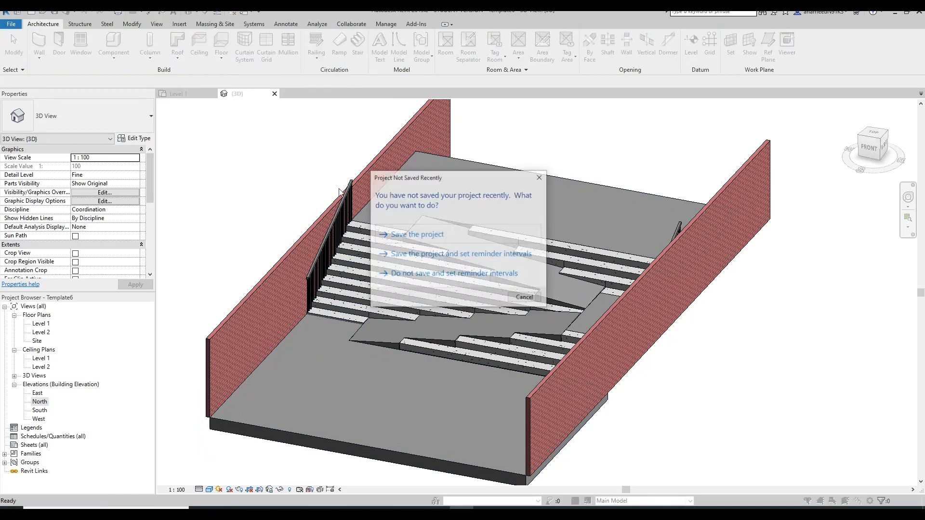
click(542, 178)
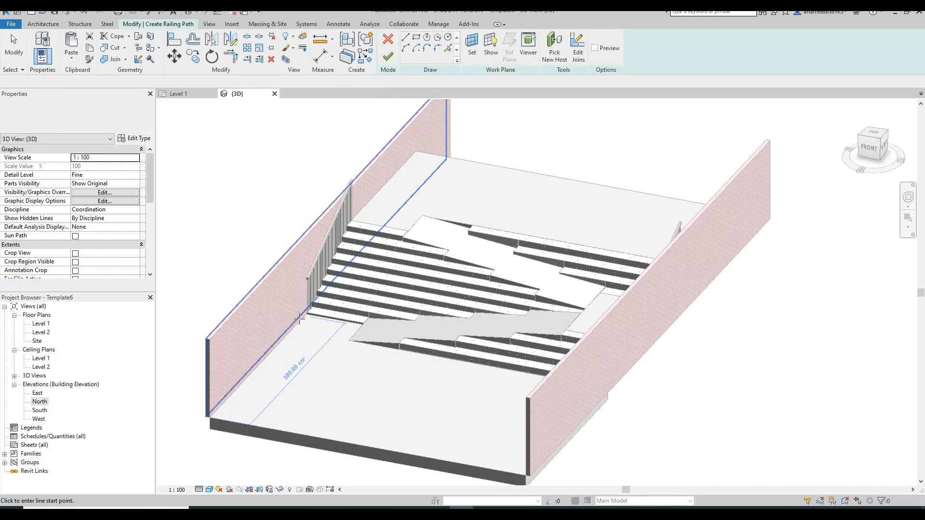
click(306, 314)
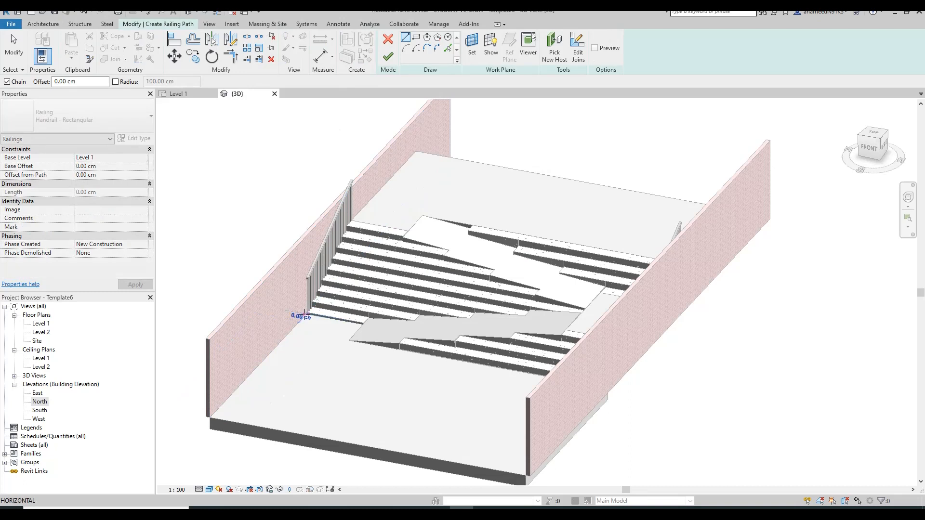
click(209, 417)
key(Escape)
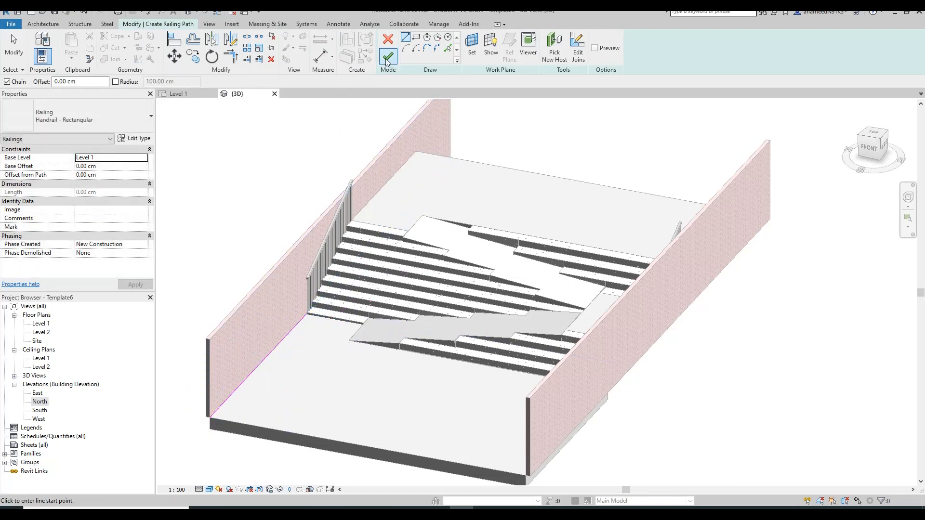
click(388, 57)
key(Escape)
Examine the finished stair, ramps and railings in 3D from close up and from the opposite side
scroll(296, 313, up, 2)
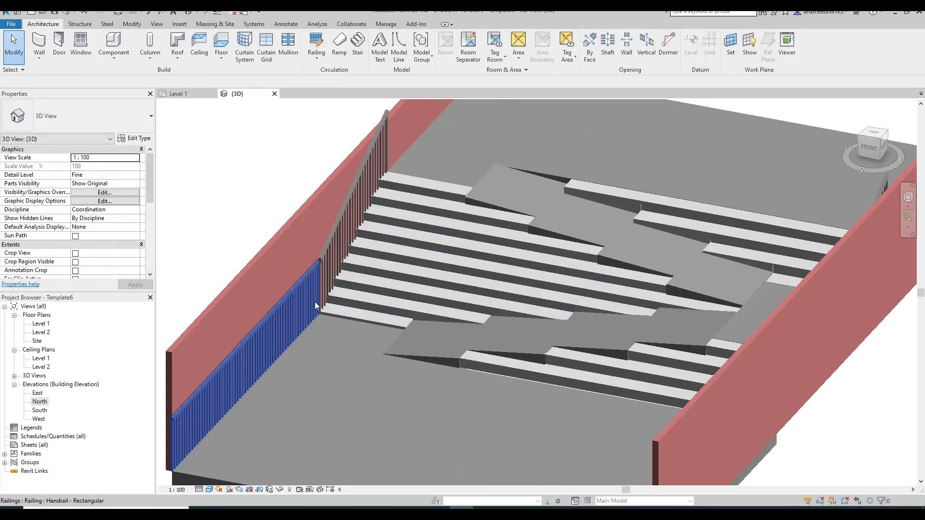
scroll(320, 271, up, 2)
scroll(313, 341, down, 3)
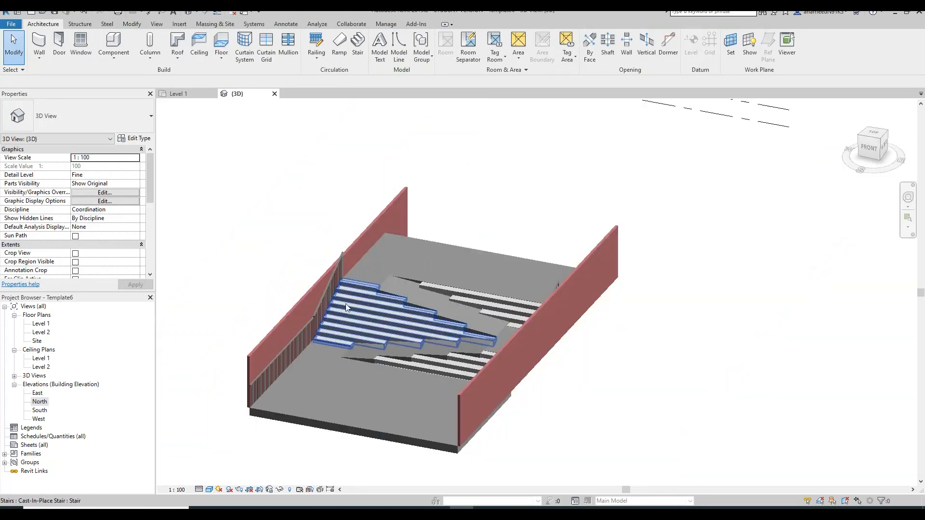
key(shift+w)
drag(418, 276, 565, 256)
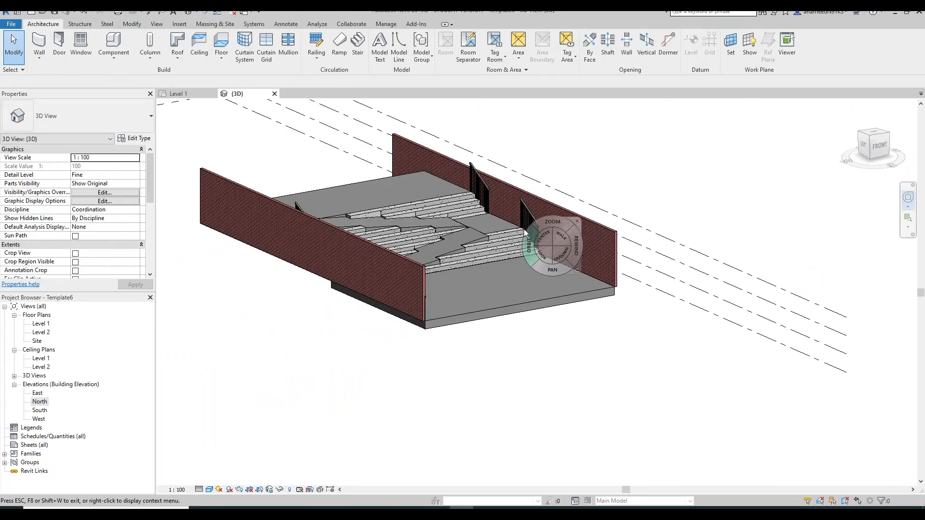
middle_drag(580, 304, 532, 329)
scroll(367, 213, up, 2)
drag(375, 222, 394, 243)
mouse_move(395, 244)
shift+middle_down()
mouse_move(401, 239)
mouse_move(389, 232)
shift+middle_up()
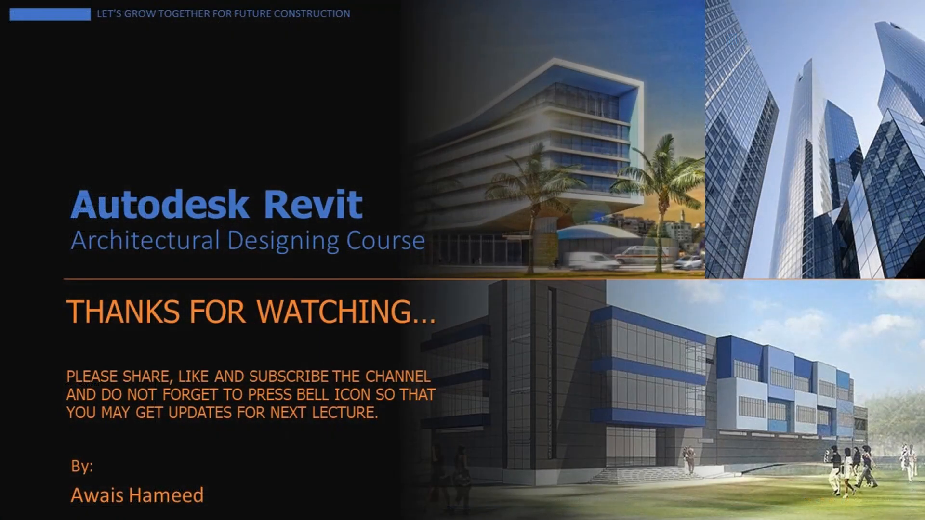